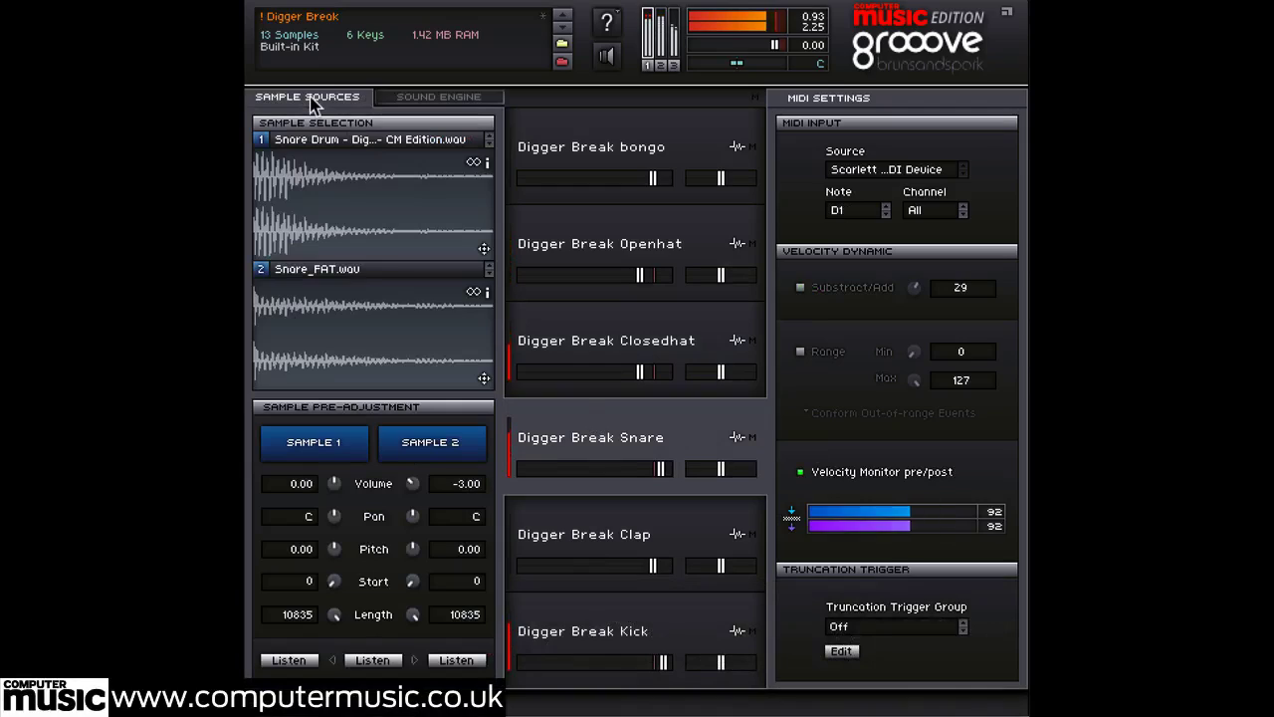
Step: View the Sound Engine settings for Digger Break Snare and select the Digger Break Kick channel
click(414, 98)
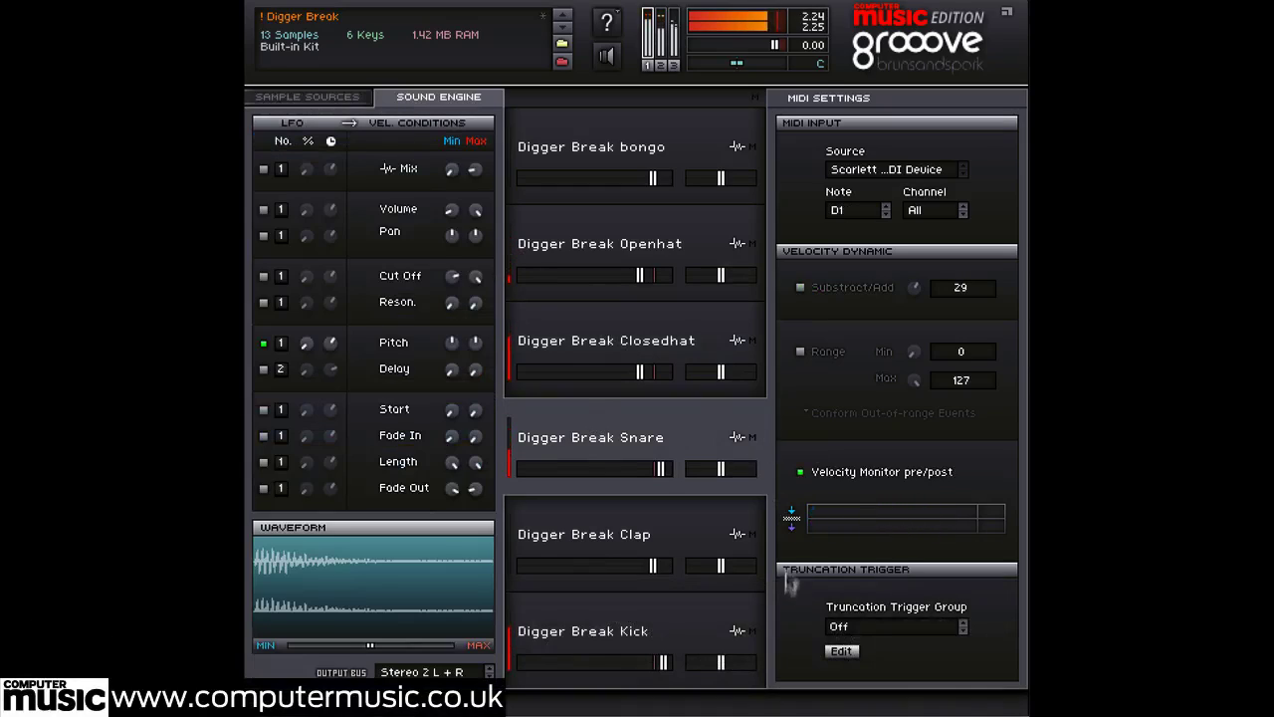
click(602, 630)
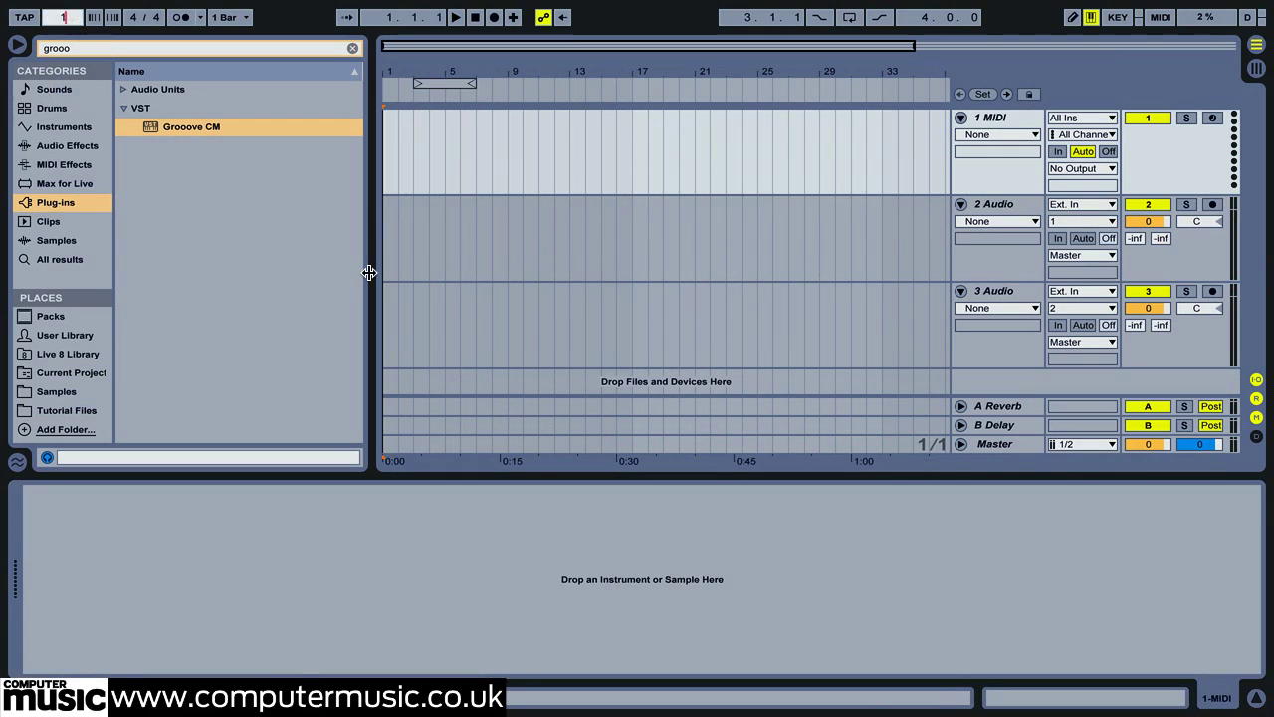
Step: Set the project tempo to 100 BPM and place Bass.wav and Rhodes.wav on audio tracks 2 and 3 at bar 3
key(Return)
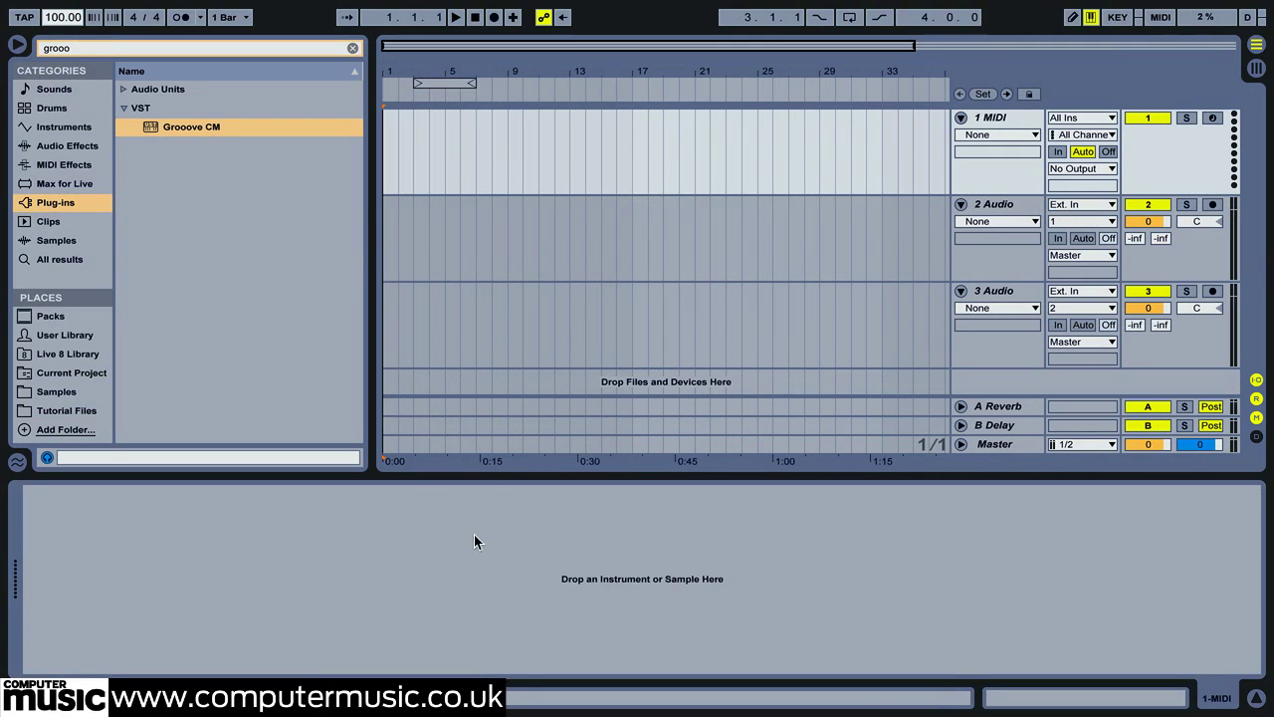
key(ctrl+Left)
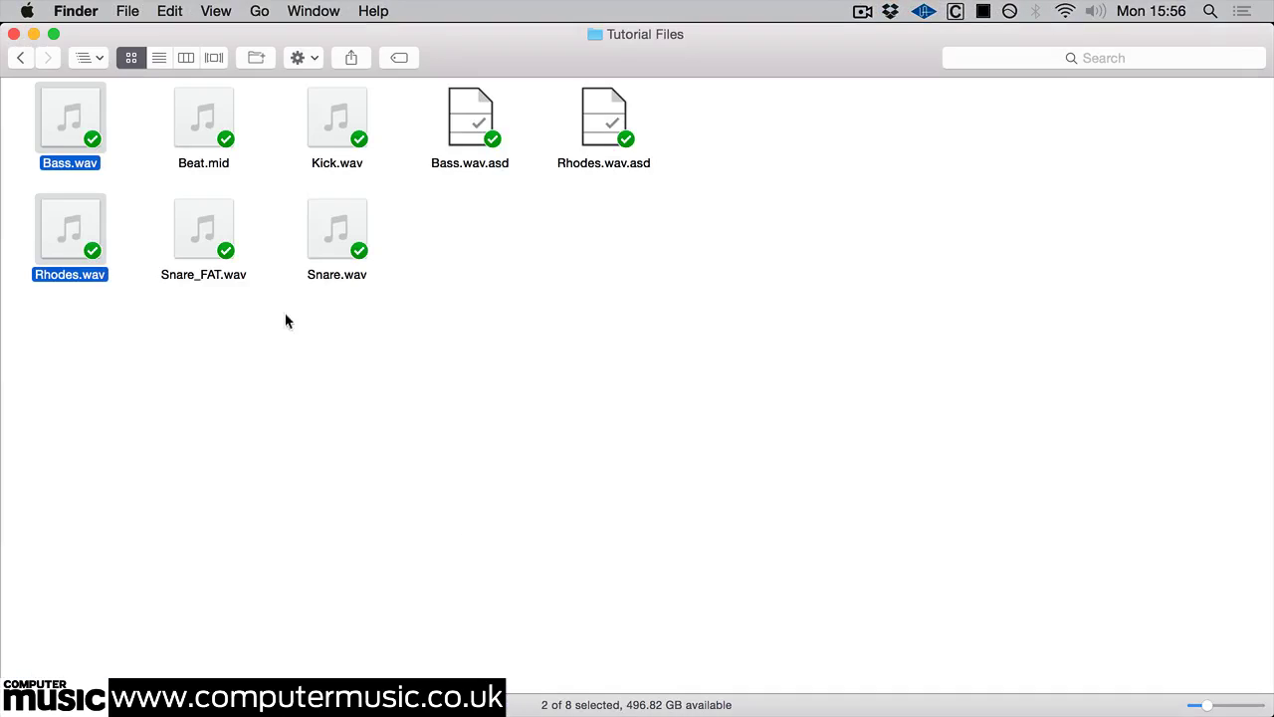
drag(69, 115, 416, 239)
key(ctrl+Right)
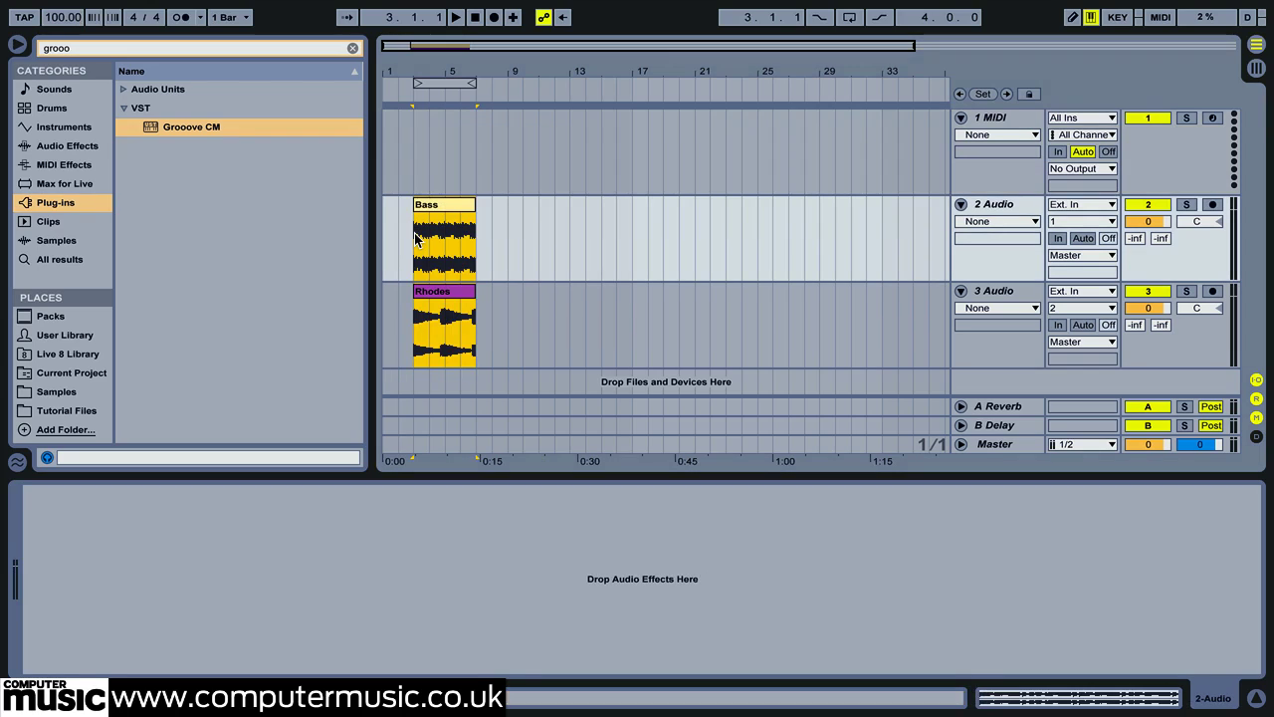
Step: Lower the volume of the Bass and Rhodes audio tracks to -4.0 dB each
click(1137, 225)
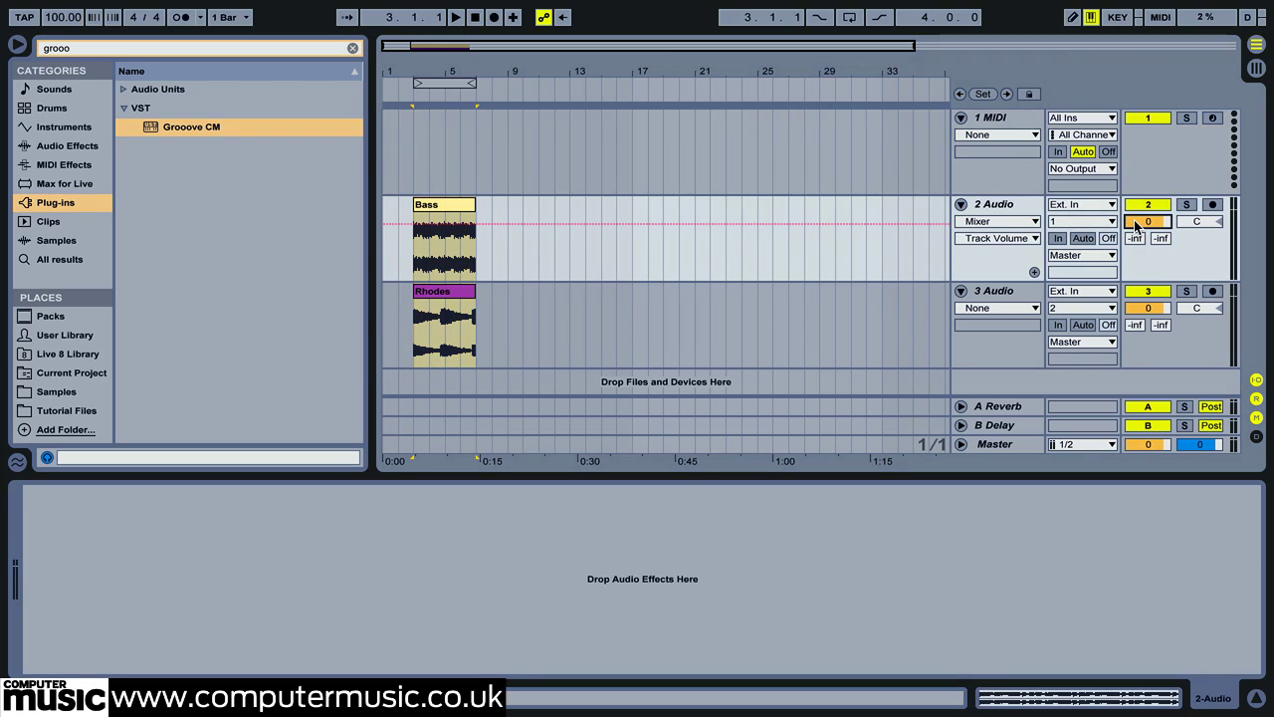
drag(1137, 225, 1143, 227)
click(1158, 312)
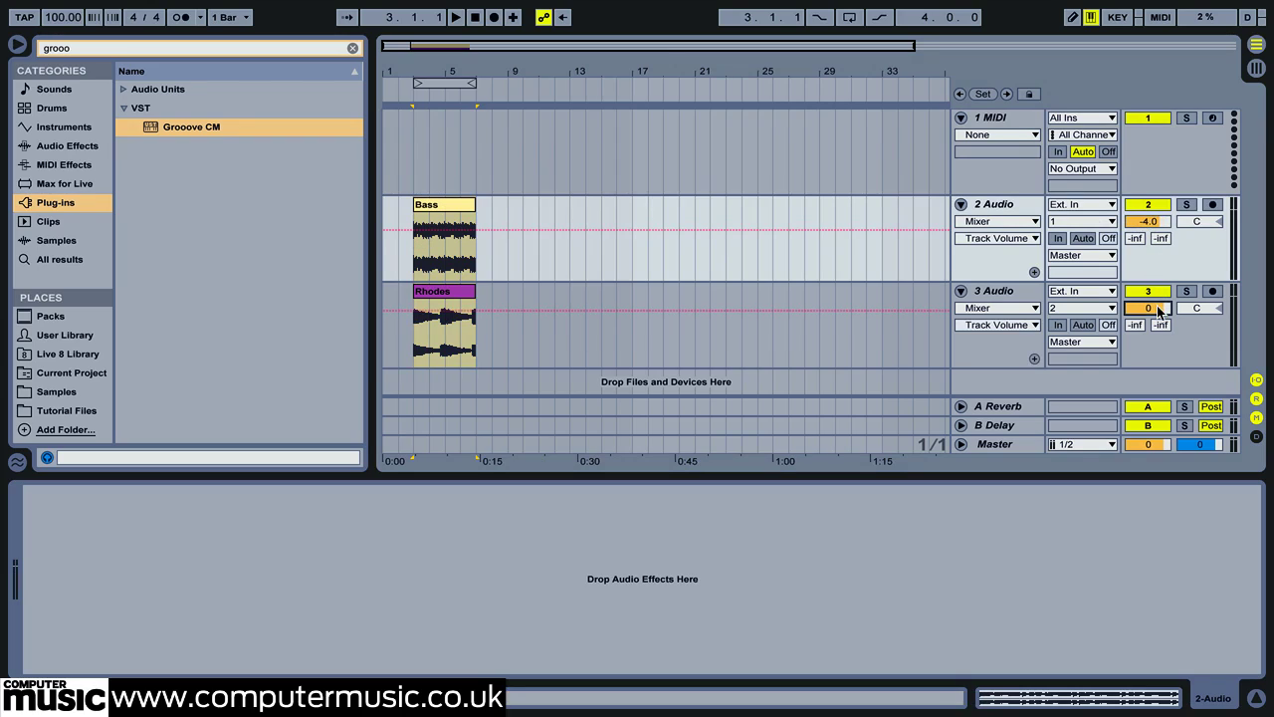
drag(1158, 311, 1158, 312)
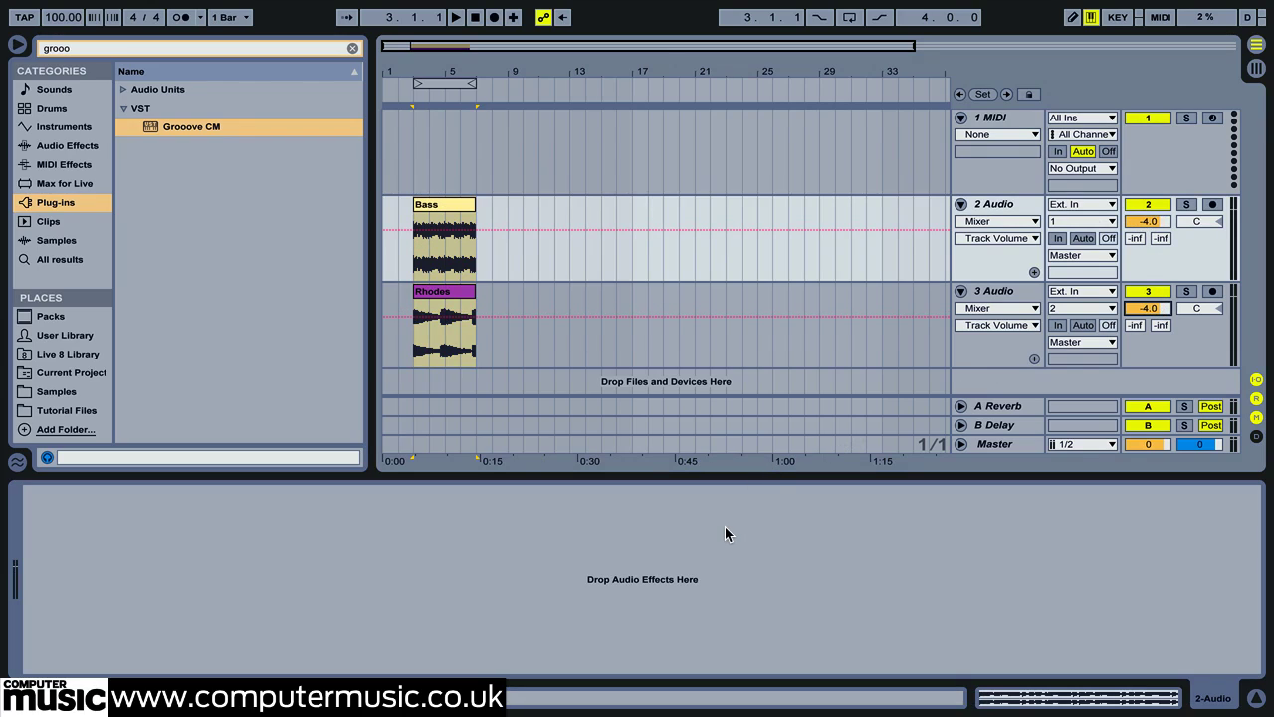
Step: Place Beat.mid from the Tutorial Files folder on the MIDI track at bar 3
key(super+Tab)
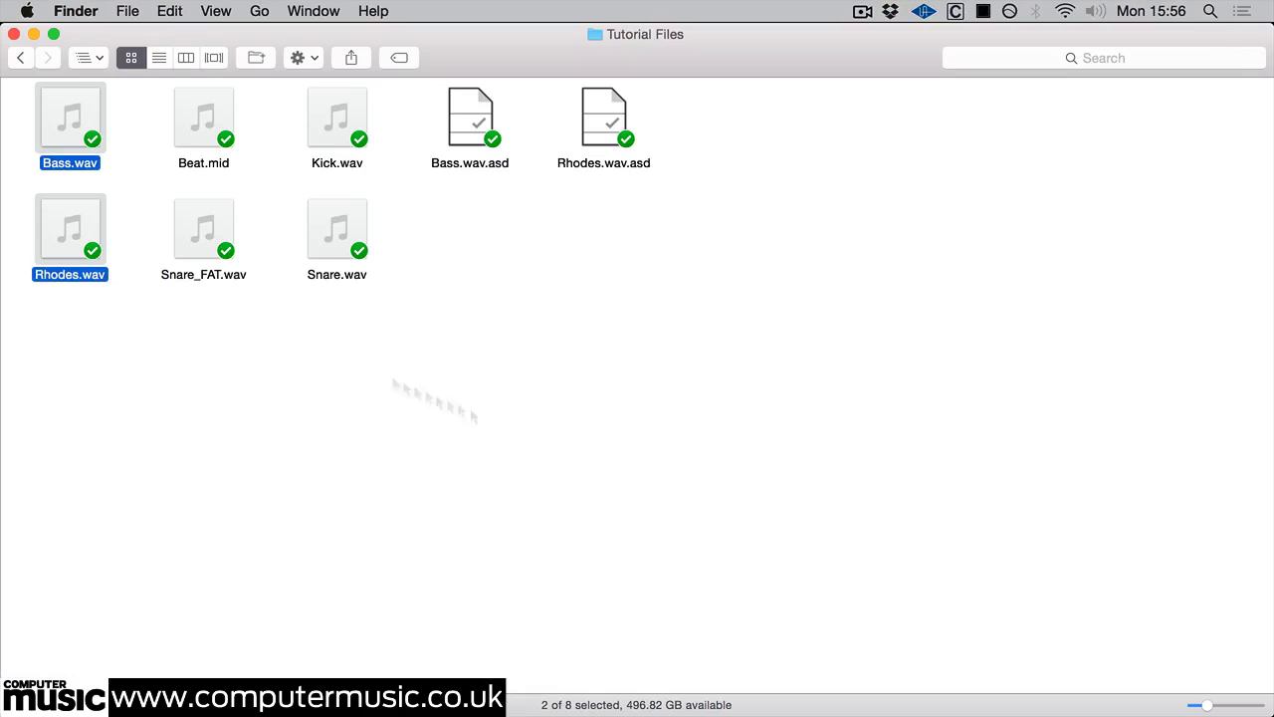
drag(182, 143, 476, 174)
key(super+Tab)
click(701, 401)
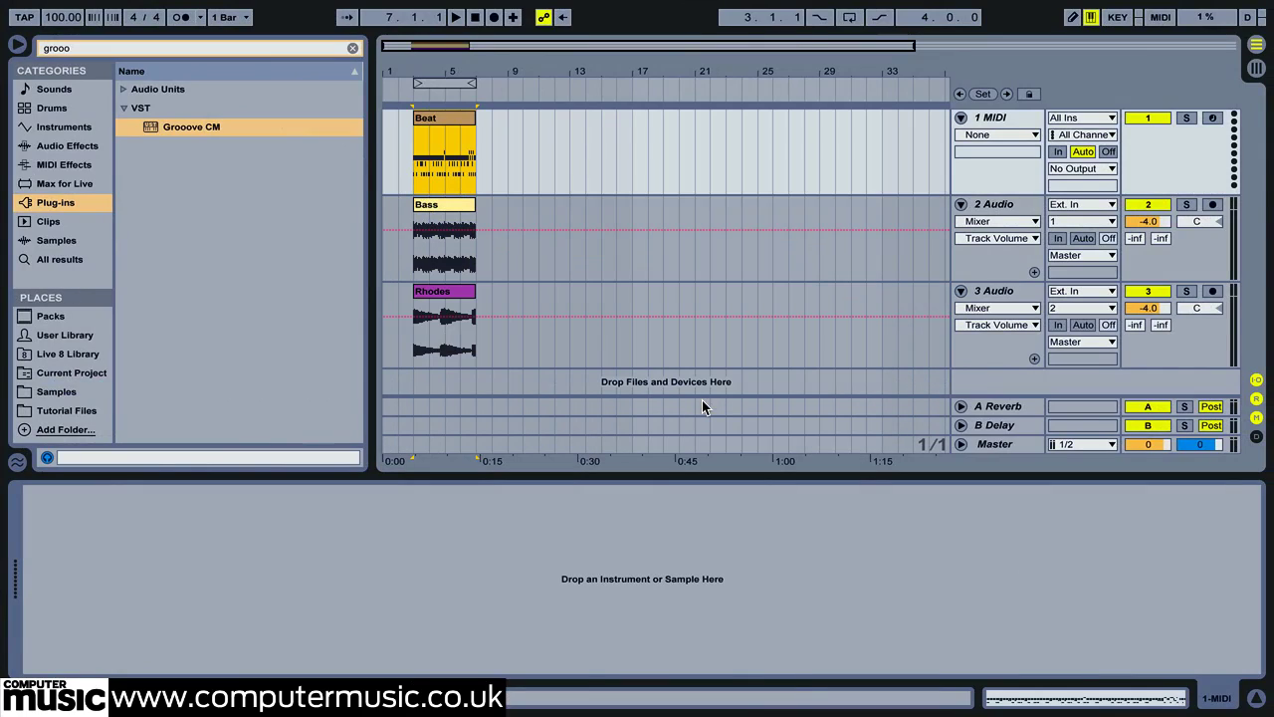
Step: Load the Grooove CM VST instrument onto the MIDI track and reposition its window clear of the track controls
click(981, 117)
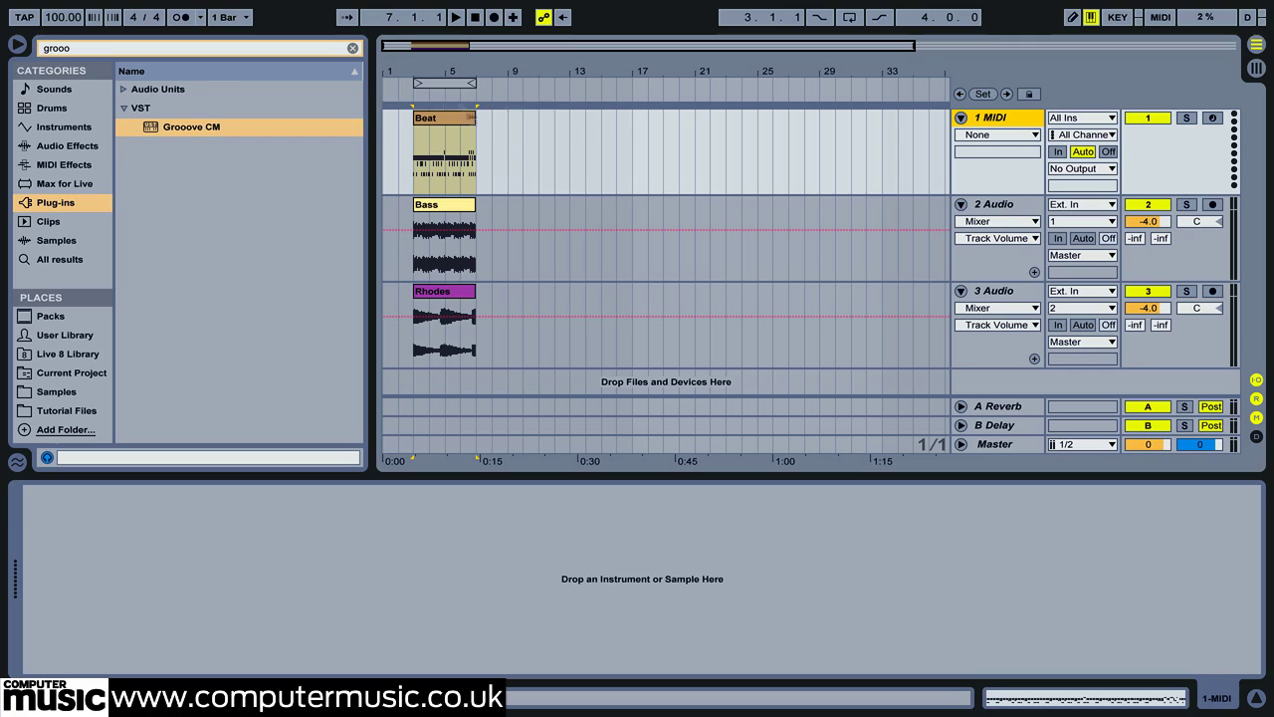
drag(189, 129, 436, 141)
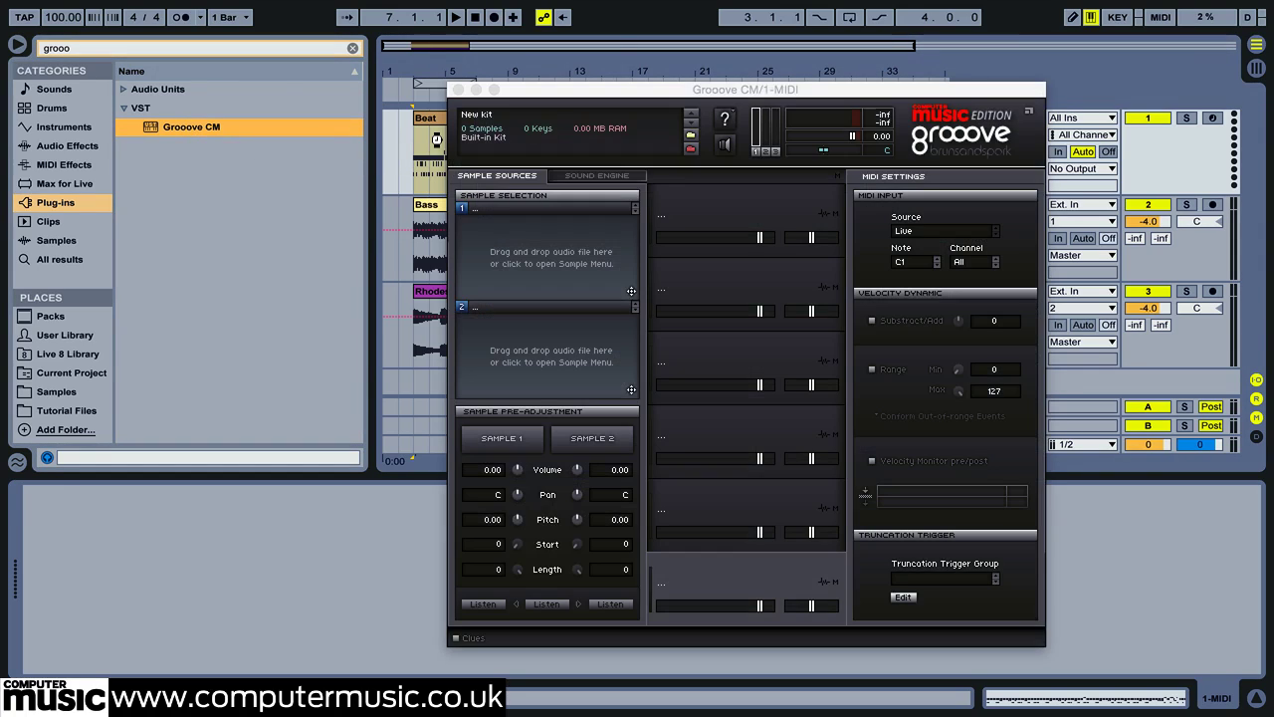
drag(470, 73, 383, 68)
Step: Add a Limiter audio effect to the Master track
click(71, 150)
click(352, 48)
click(172, 148)
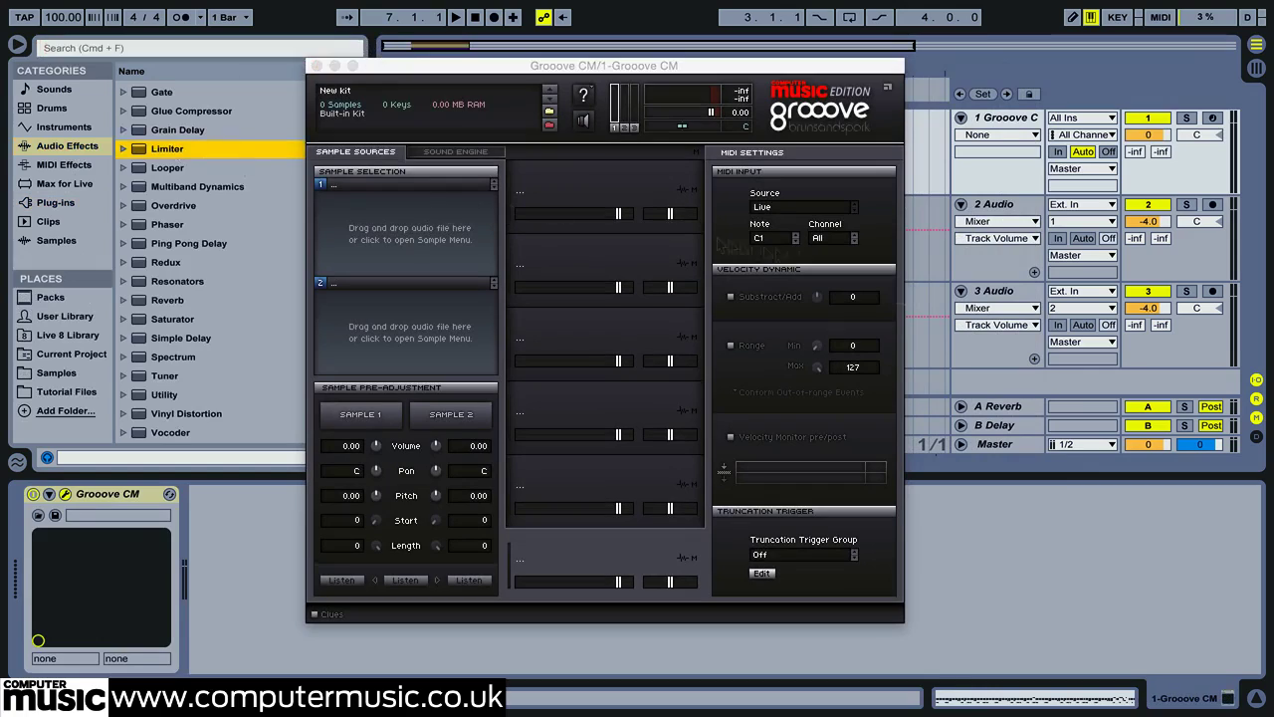
click(1006, 445)
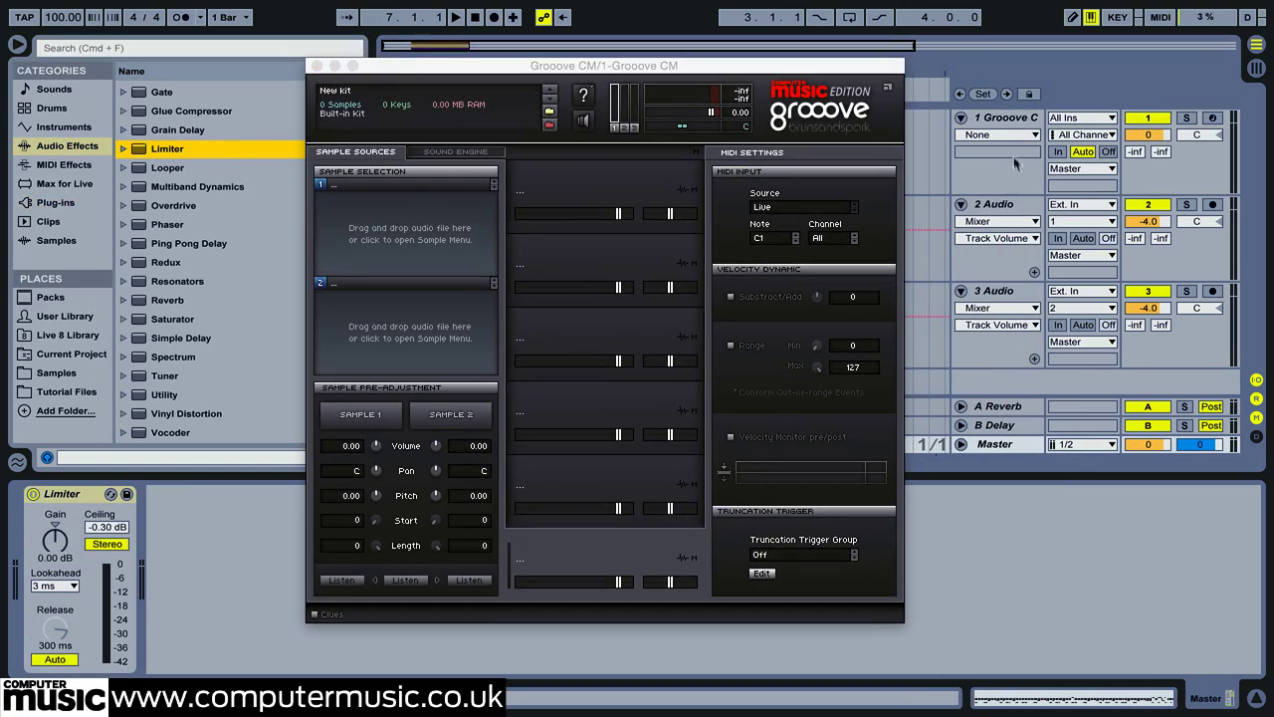
Step: Select the Grooove CM track, enable looping for the four bars from bar 3, and start playback
click(1003, 120)
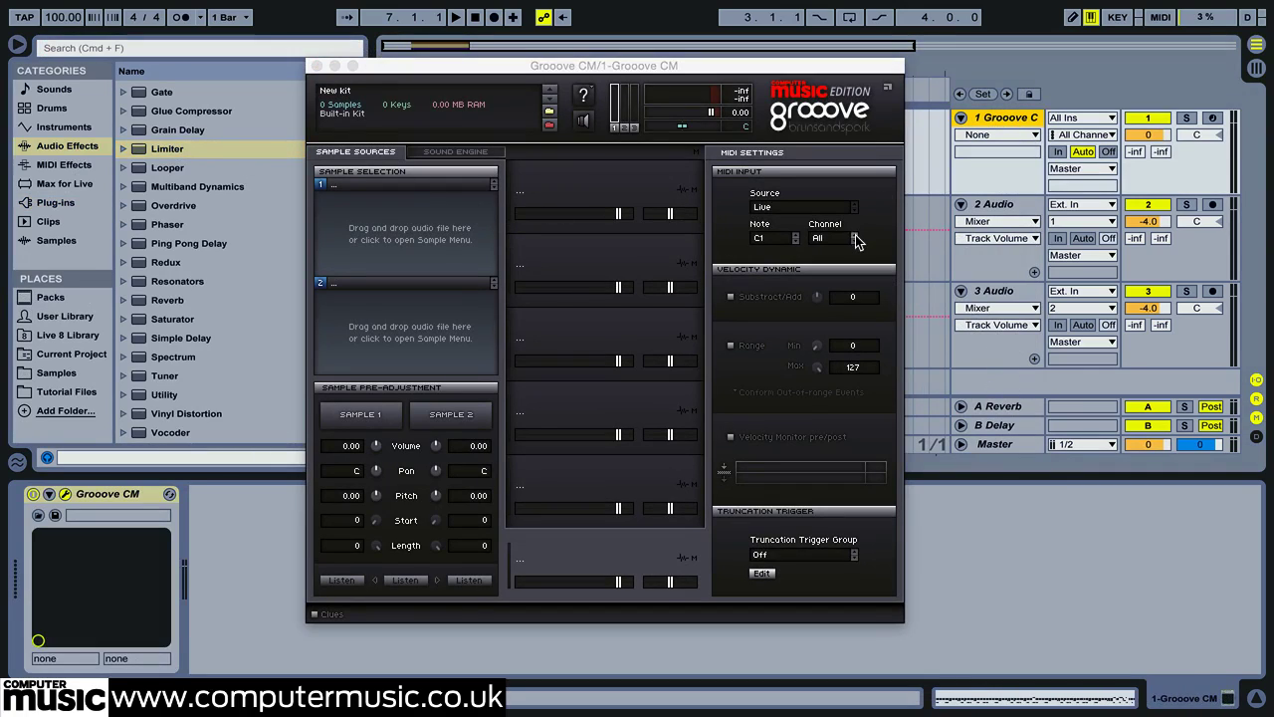
key(super+l)
key(space)
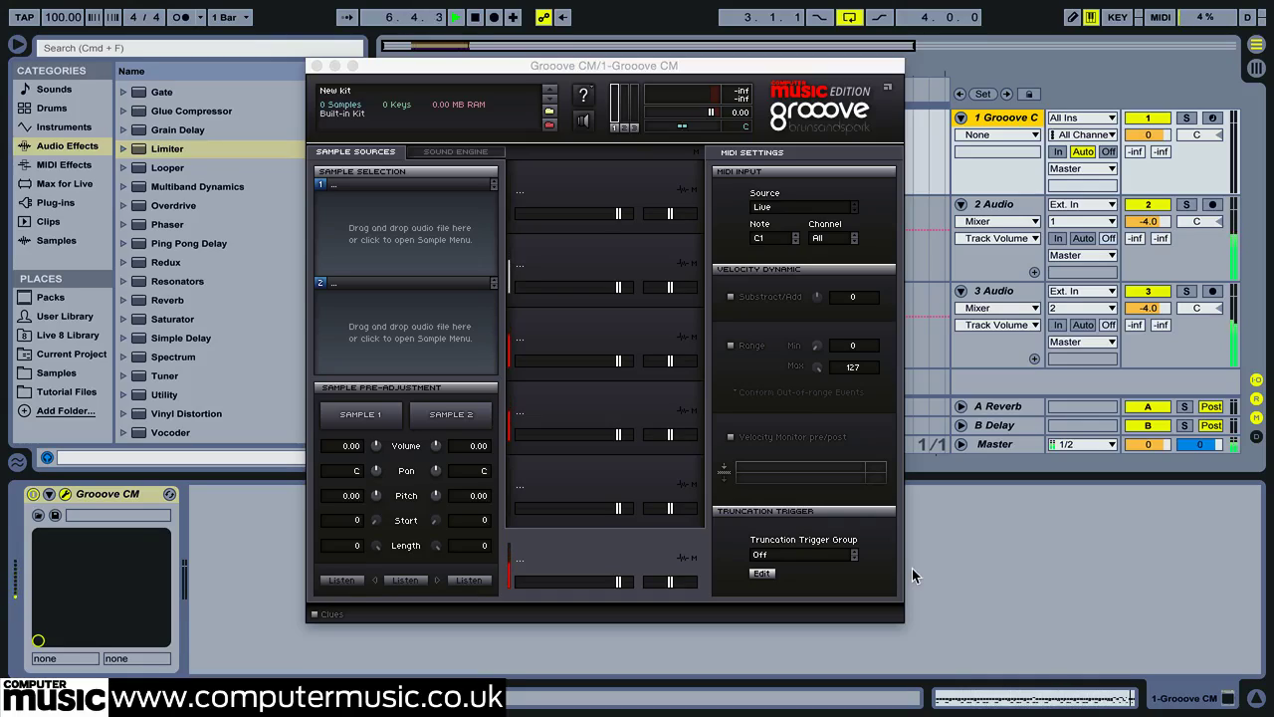
Step: Load Kick.wav from the Tutorial Files folder into Sample 1 of the lowest Grooove CM channel
click(560, 551)
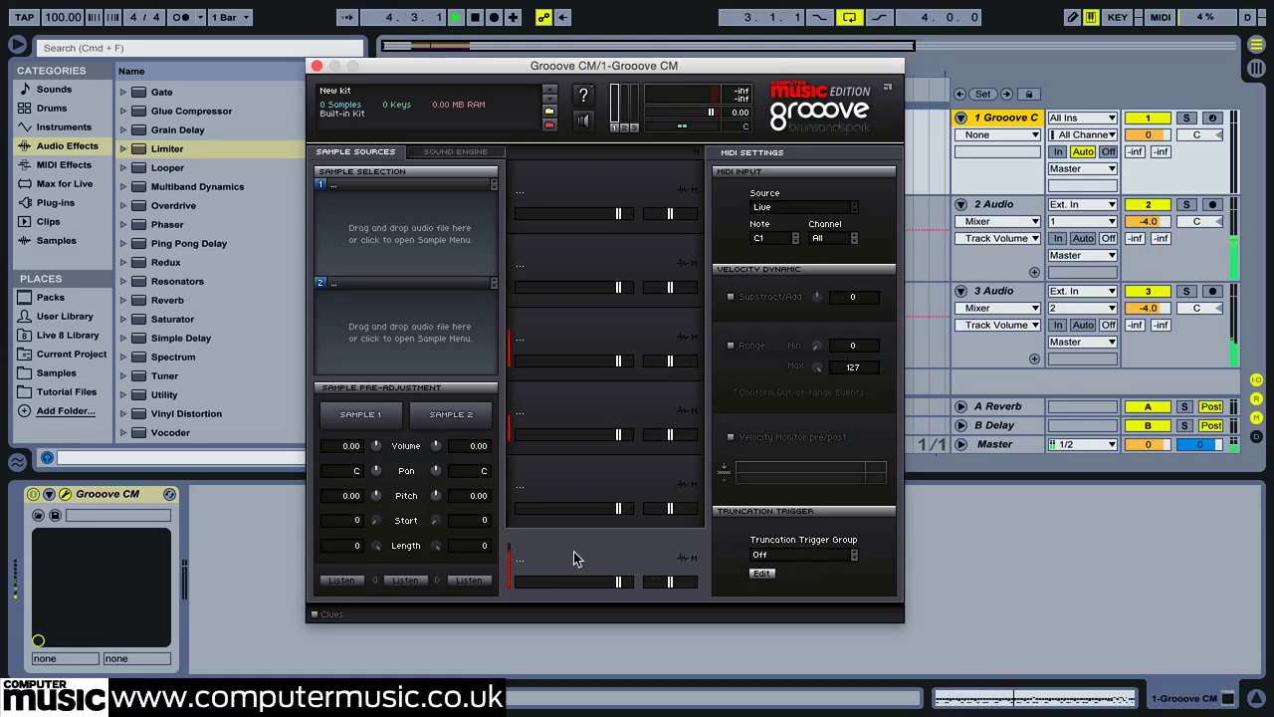
key(super+Tab)
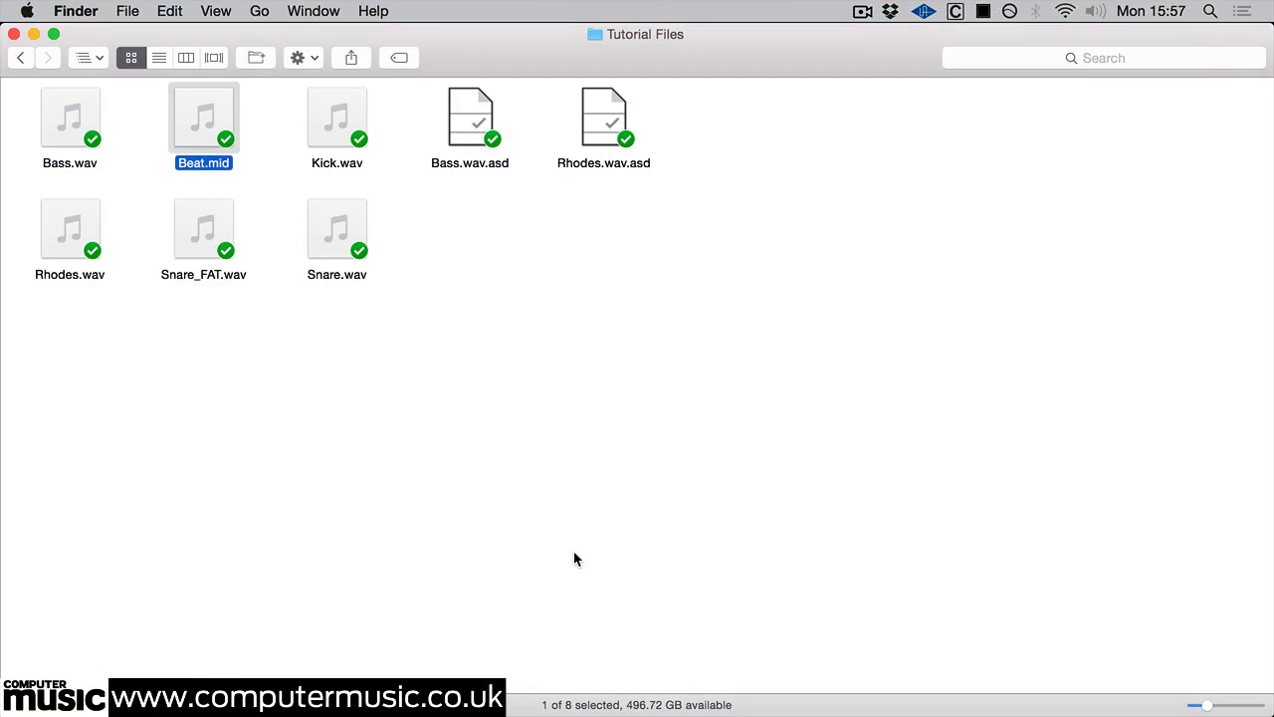
click(334, 124)
drag(334, 124, 394, 235)
key(super+Tab)
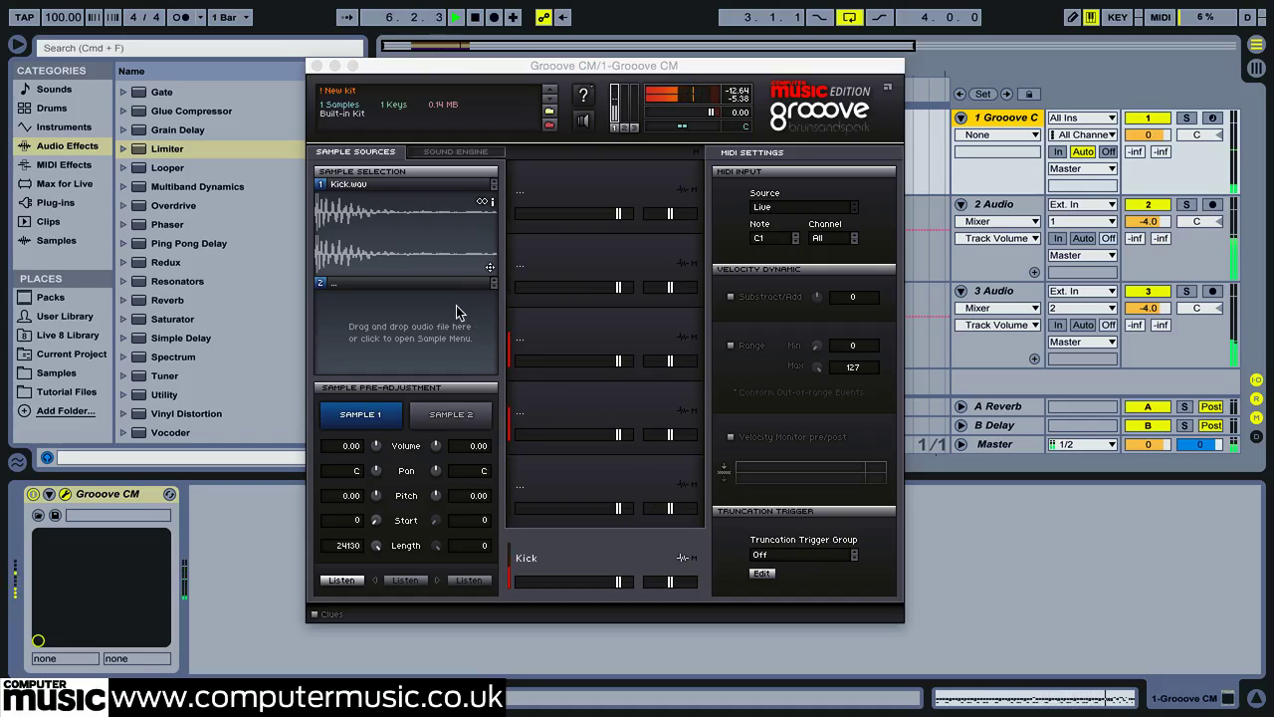
Step: Examine the sample menu options for the Kick channel's Sample 1 and close the menu without choosing one
right_click(441, 230)
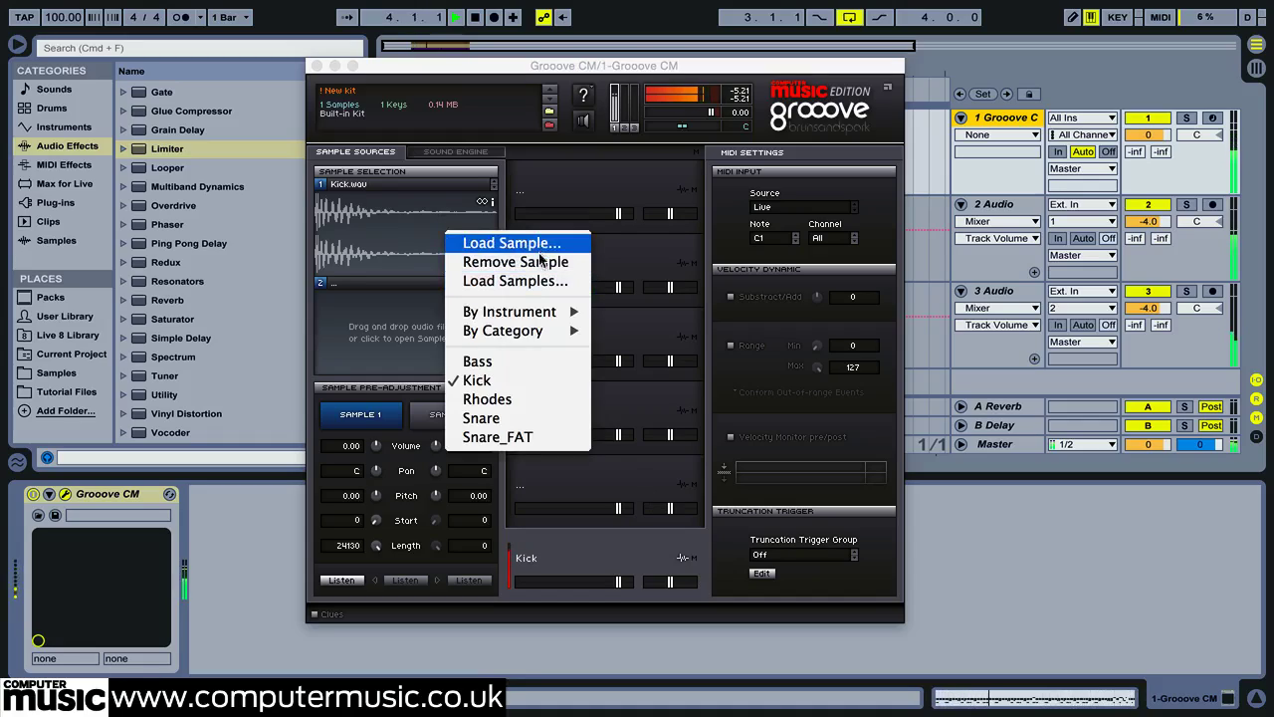
right_click(385, 206)
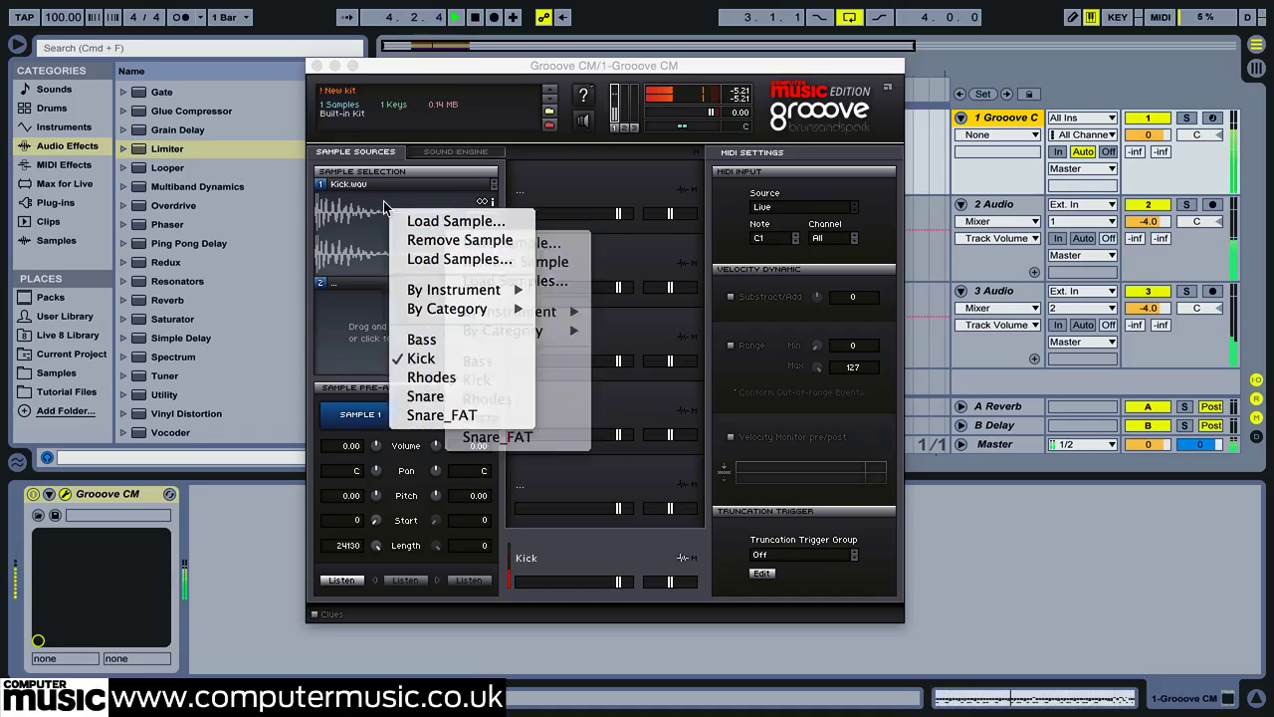
click(444, 173)
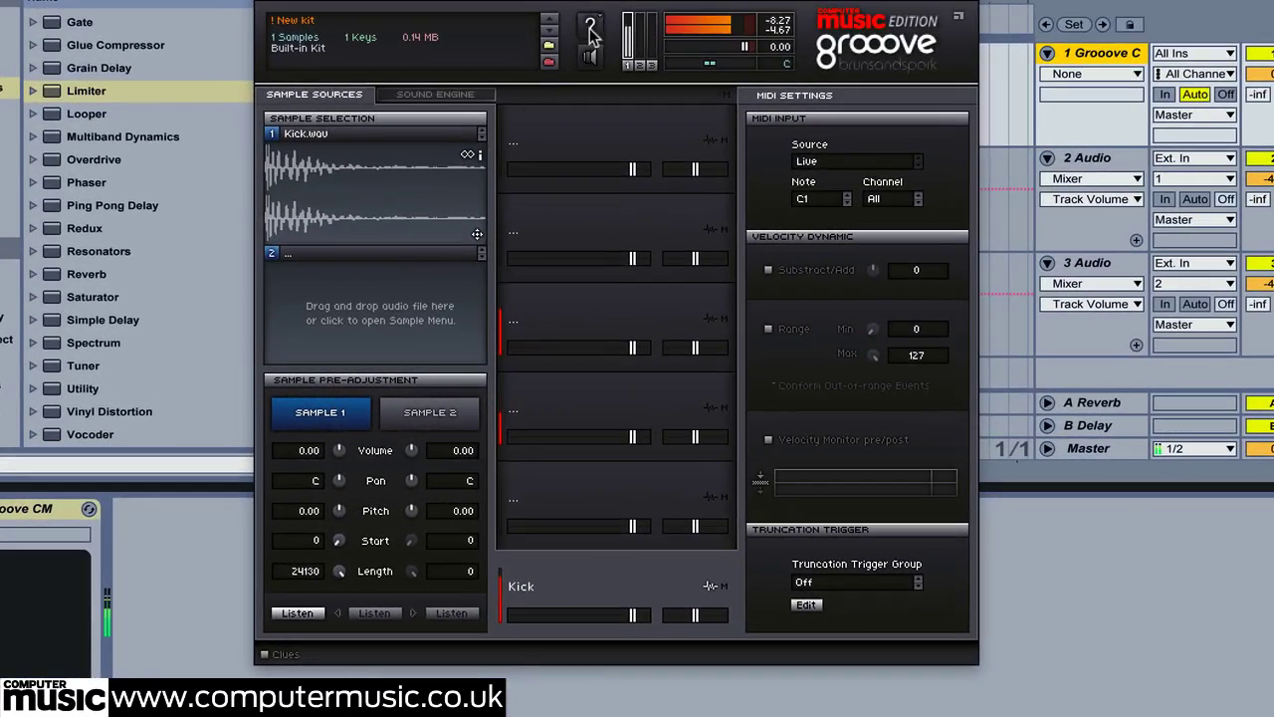
Step: Turn on Grooove CM's contextual help and check what it offers for the level meters and Sample 1 Volume knob
click(591, 33)
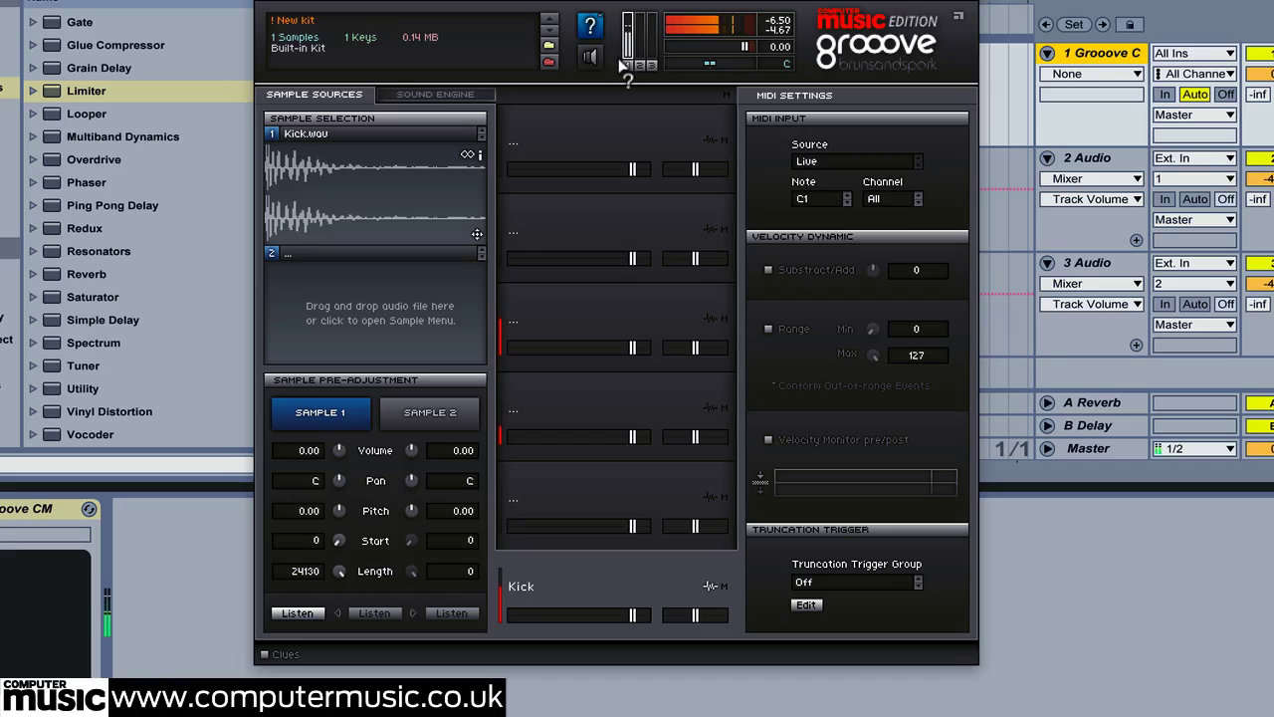
mouse_move(622, 65)
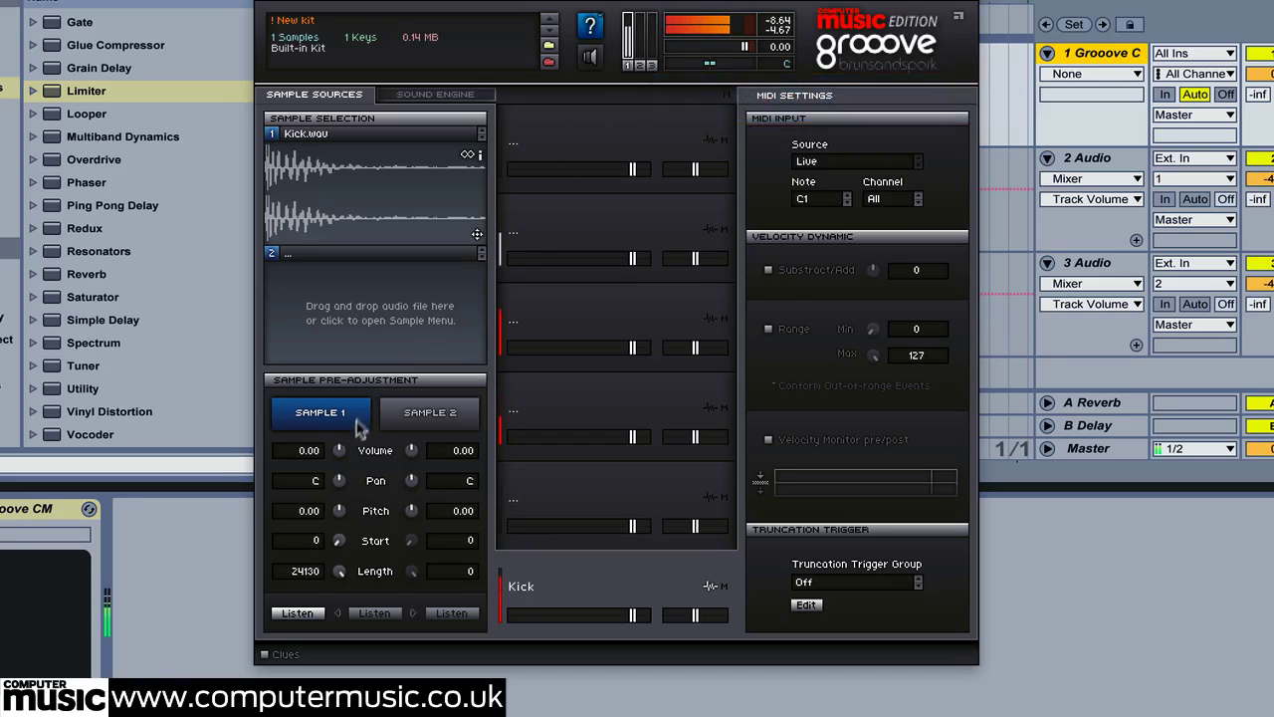
mouse_move(339, 450)
Step: Enable Clues in Grooove CM and view the modifier shortcuts for the Sample 1 Volume knob
click(263, 656)
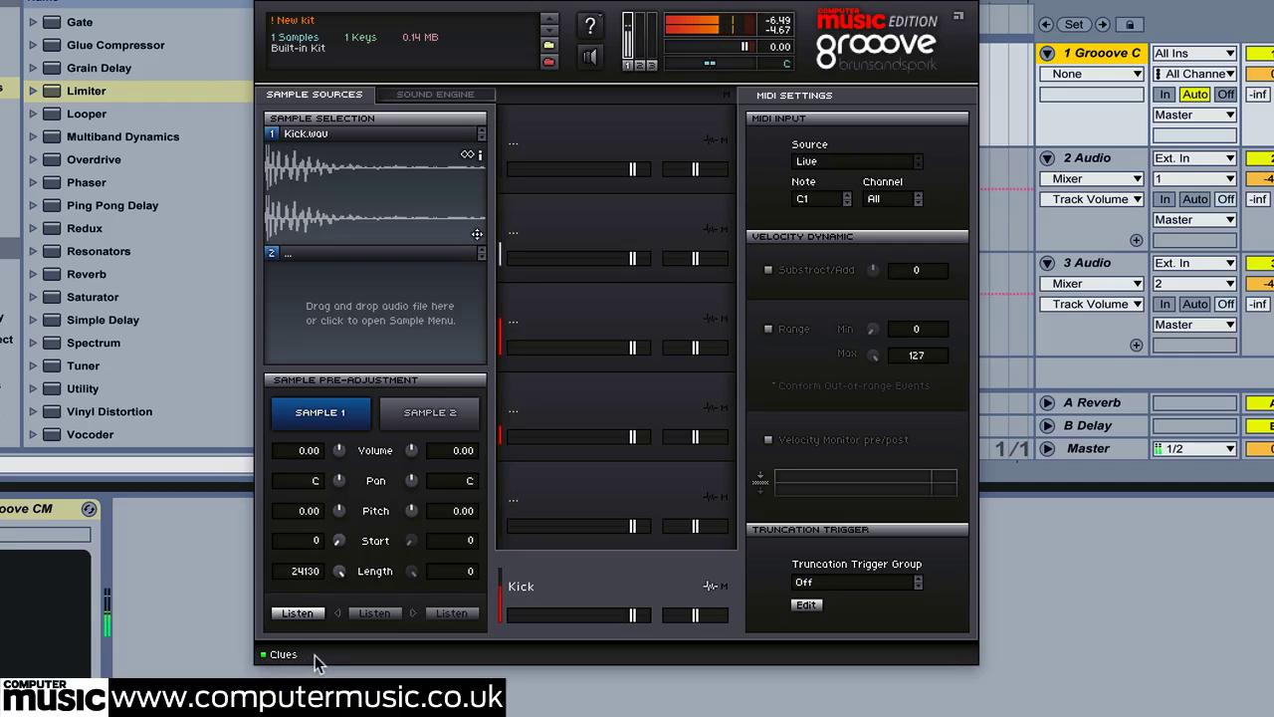
mouse_move(339, 460)
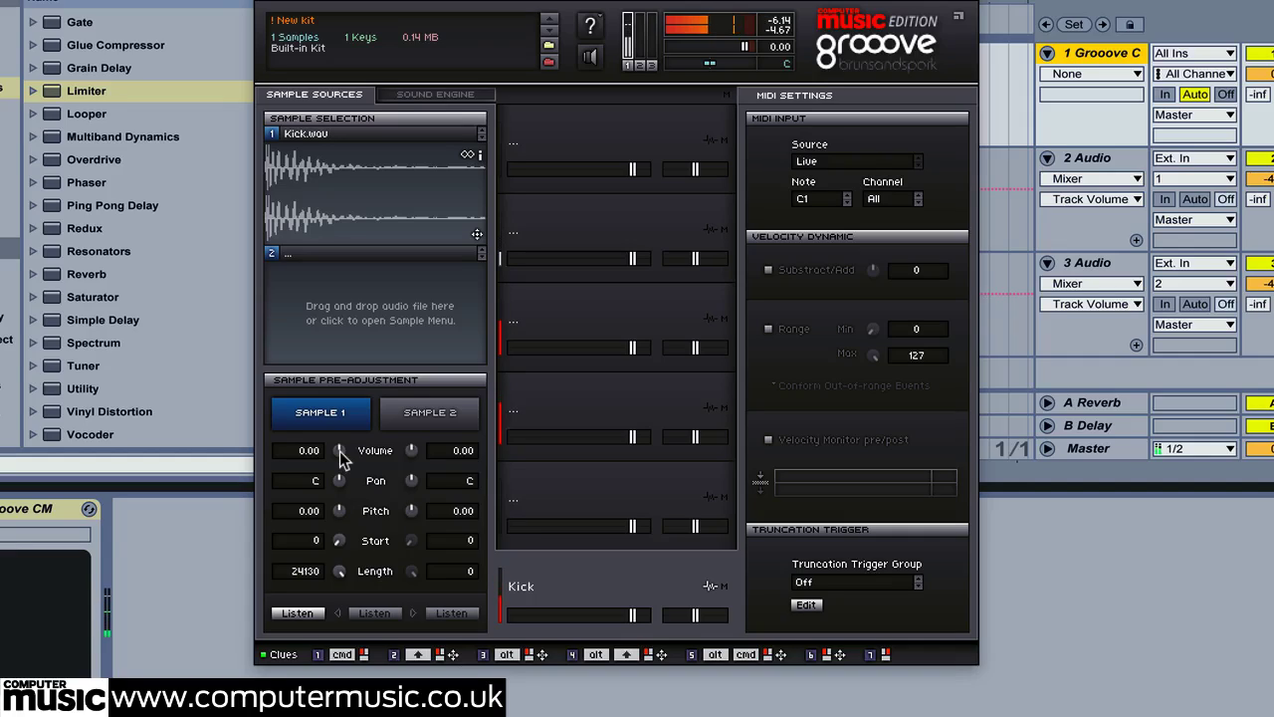
key(super)
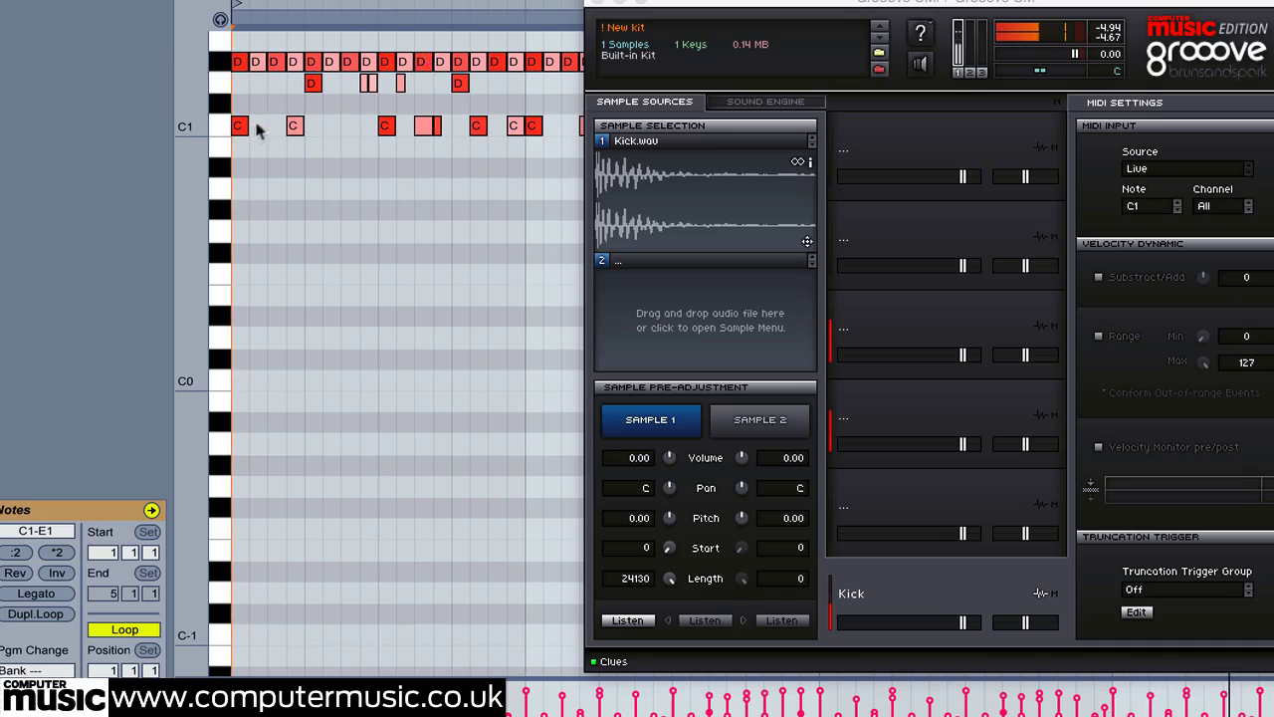
Step: Select all C1 notes in the Beat clip and rename the Kick channel to Phat Kick
click(214, 127)
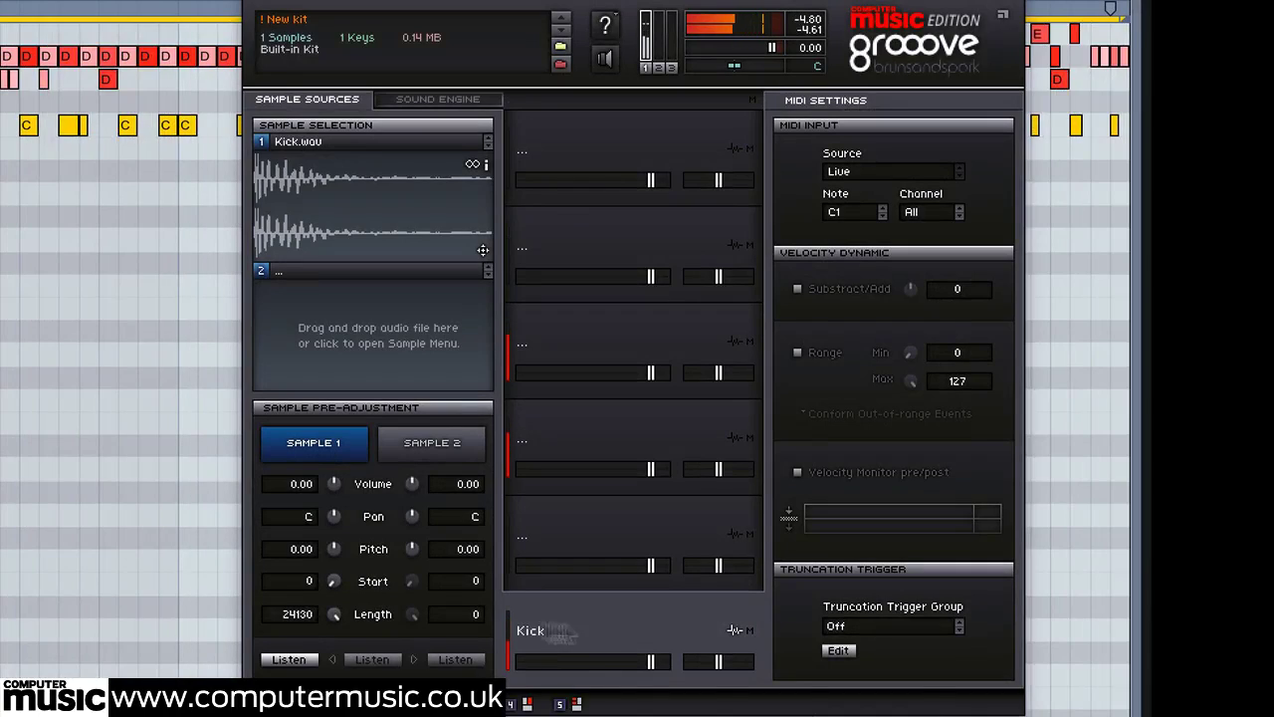
double_click(544, 631)
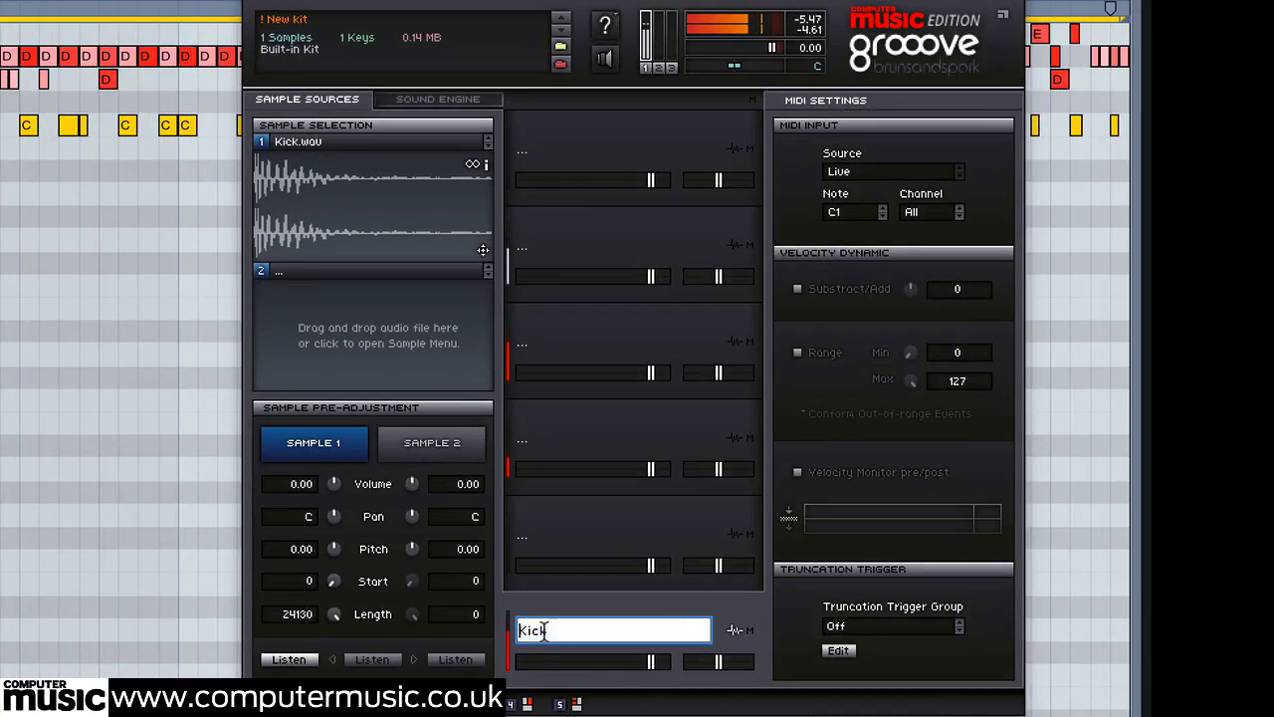
text(Phat)
key(Return)
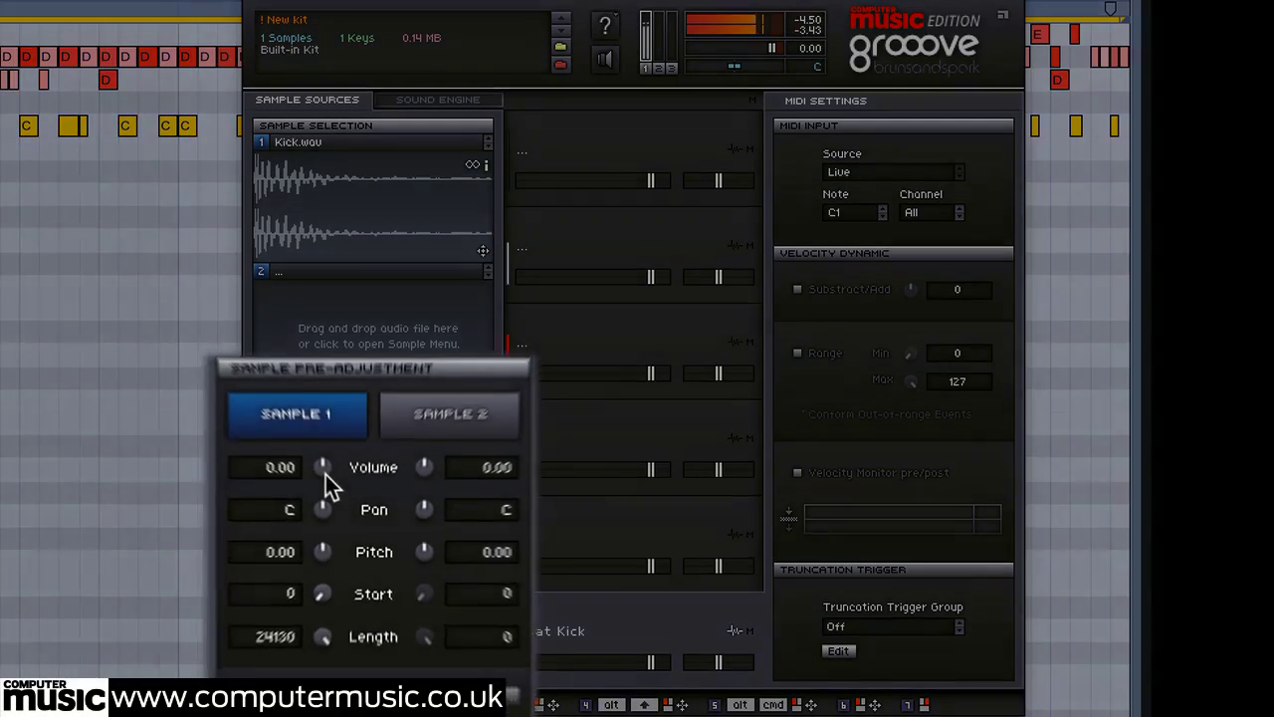
Step: Audition different Sample 1 volumes, settling on -0.70, and set its pan to L14 and pitch to 0.24
drag(351, 494, 345, 459)
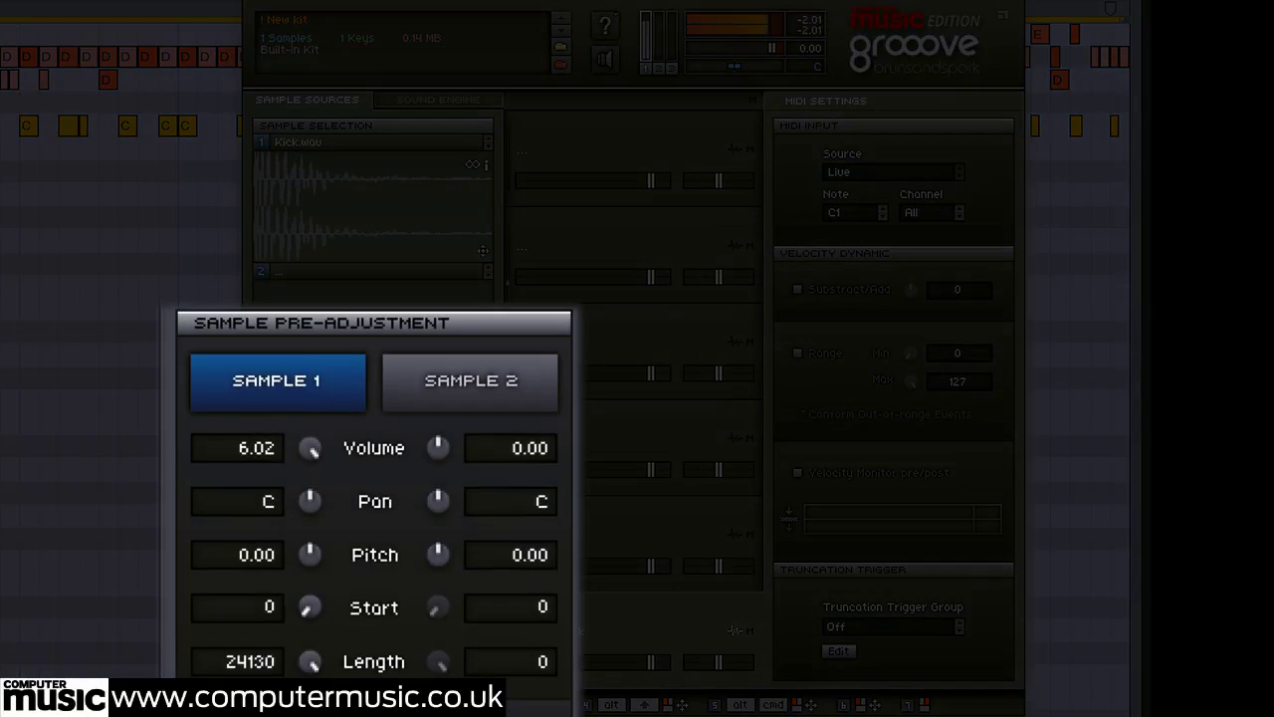
drag(323, 378, 307, 712)
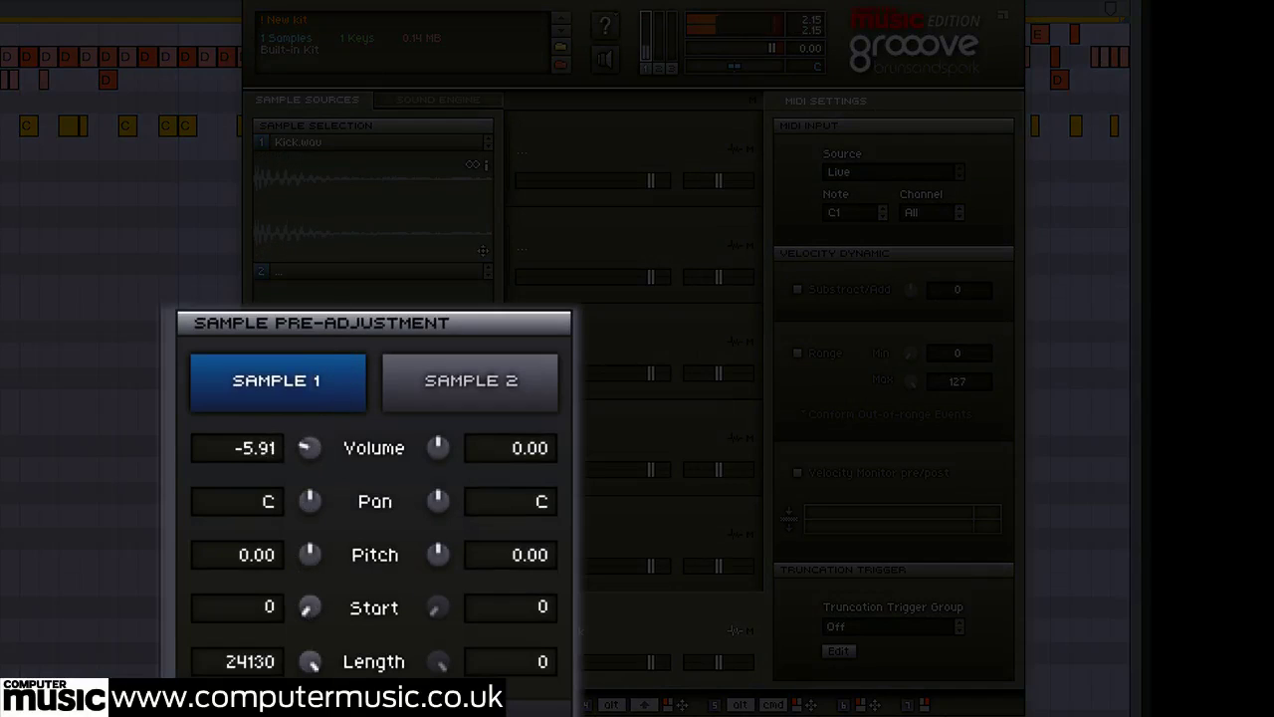
drag(310, 628, 308, 436)
drag(301, 500, 320, 556)
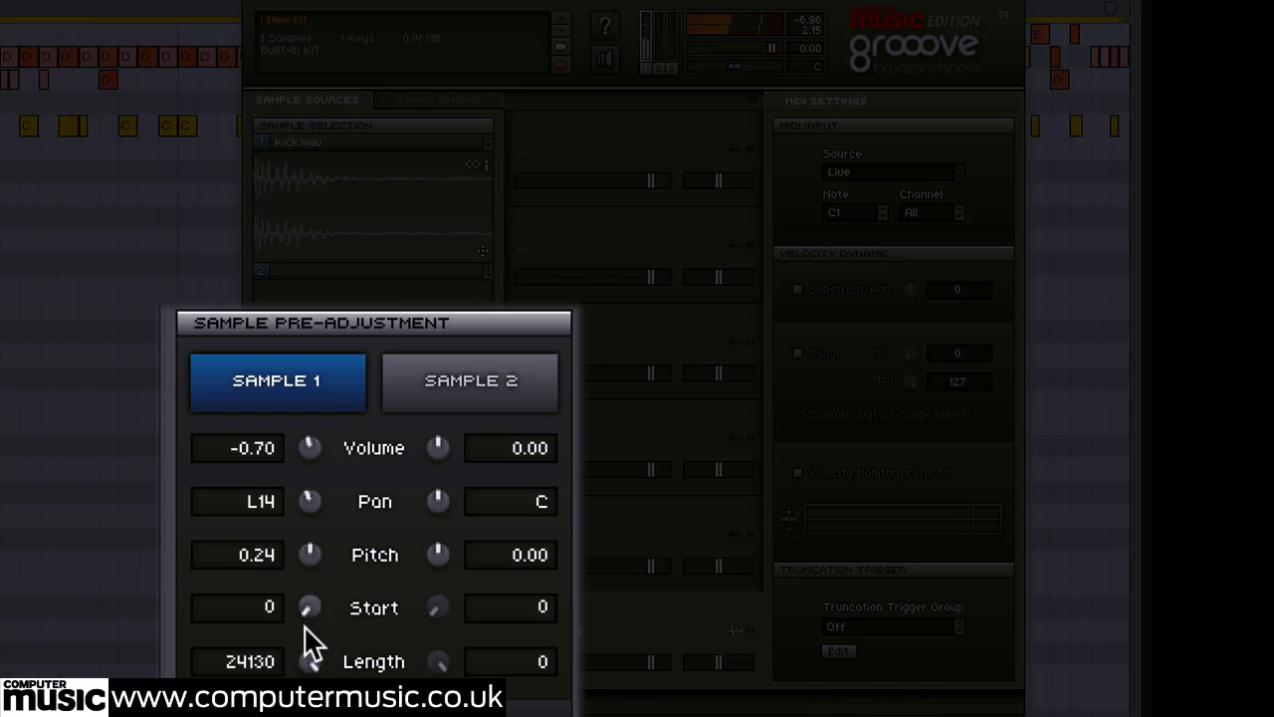
Step: Adjust Sample 1's start point, leaving it at 0, and shorten its length to about 9400
drag(316, 606, 317, 716)
drag(312, 651, 247, 673)
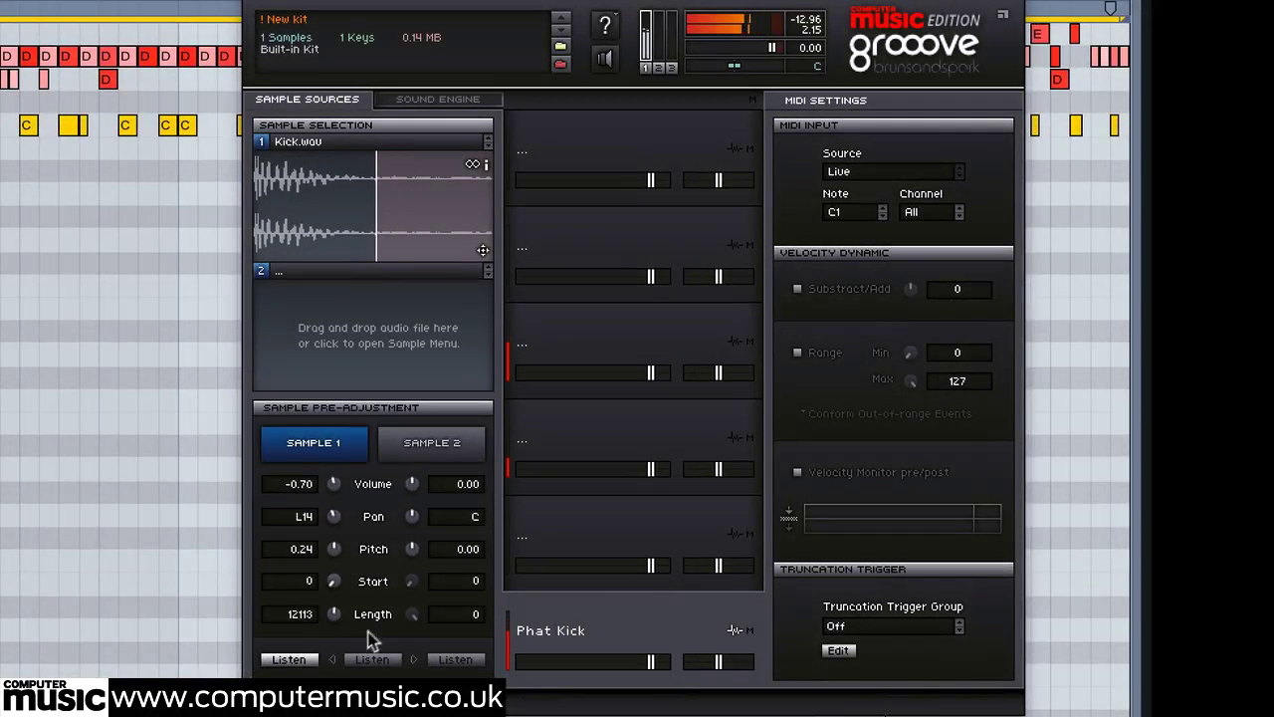
drag(335, 613, 335, 685)
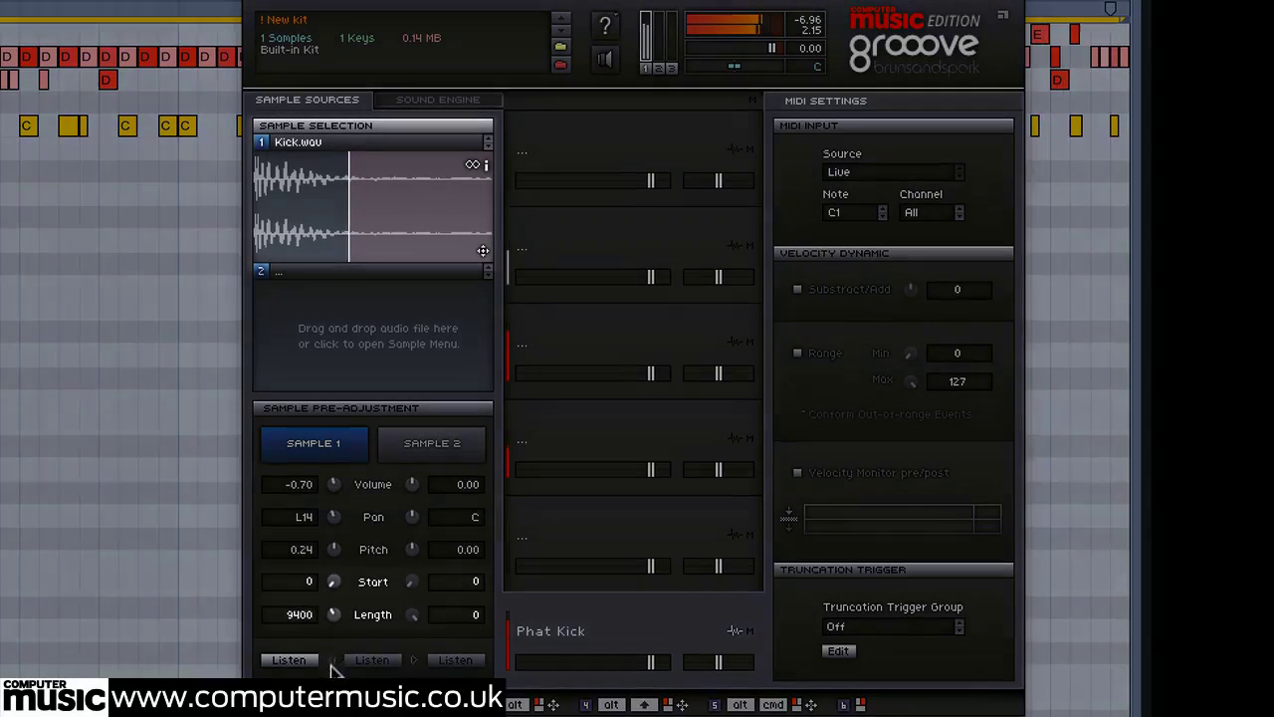
Step: Audition different start and length settings for Sample 1, ending with start at 0 and length at 11304
mouse_move(338, 617)
mouse_down()
mouse_move(335, 589)
mouse_move(335, 629)
mouse_up()
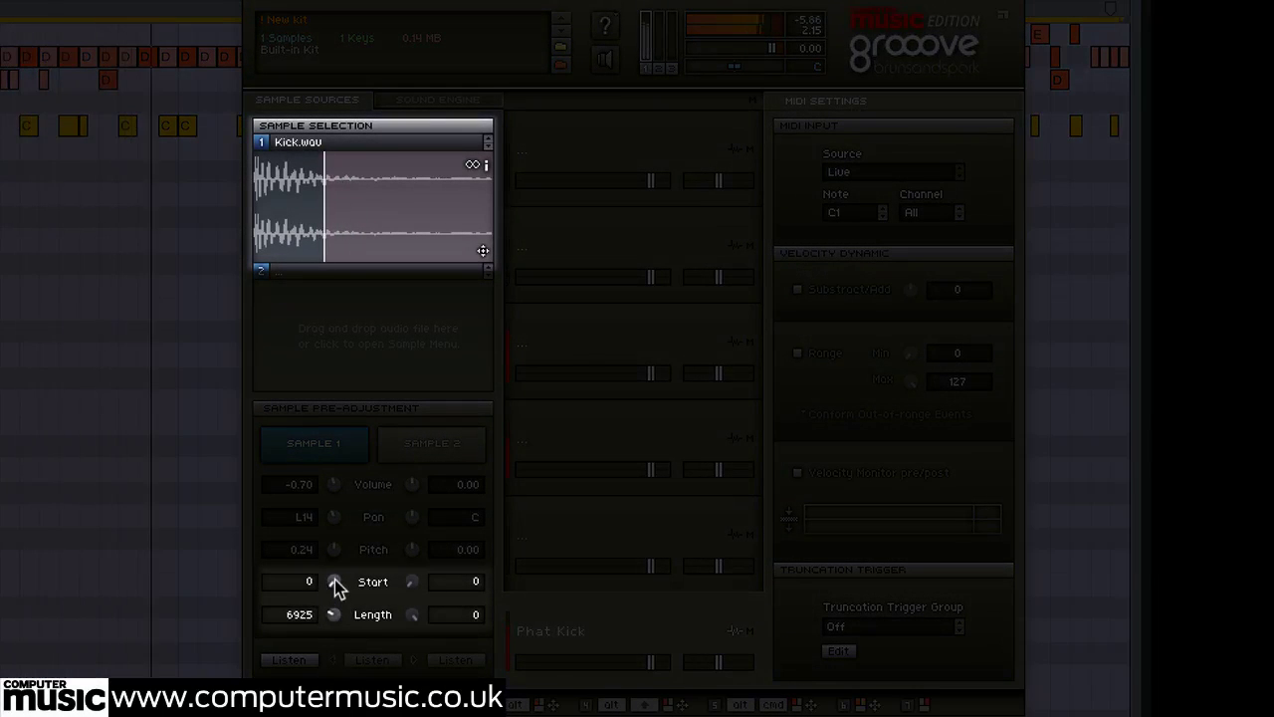
drag(334, 581, 347, 486)
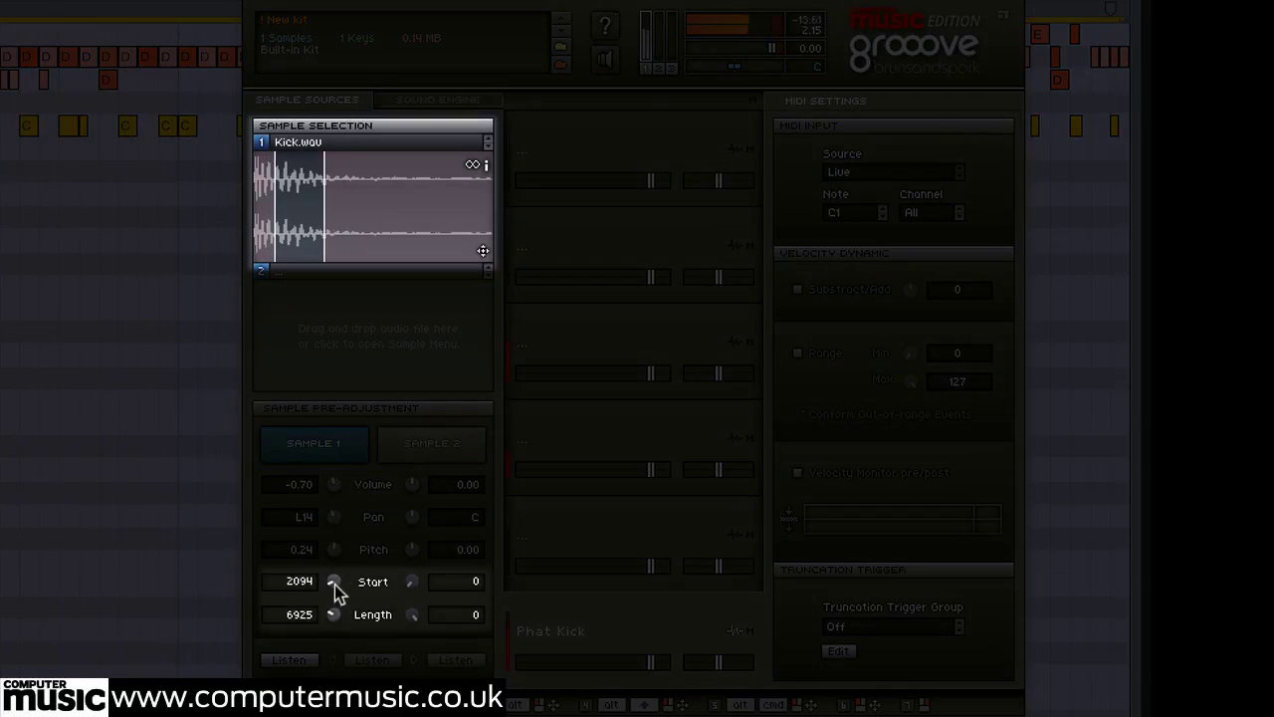
drag(335, 580, 338, 664)
drag(335, 603, 370, 418)
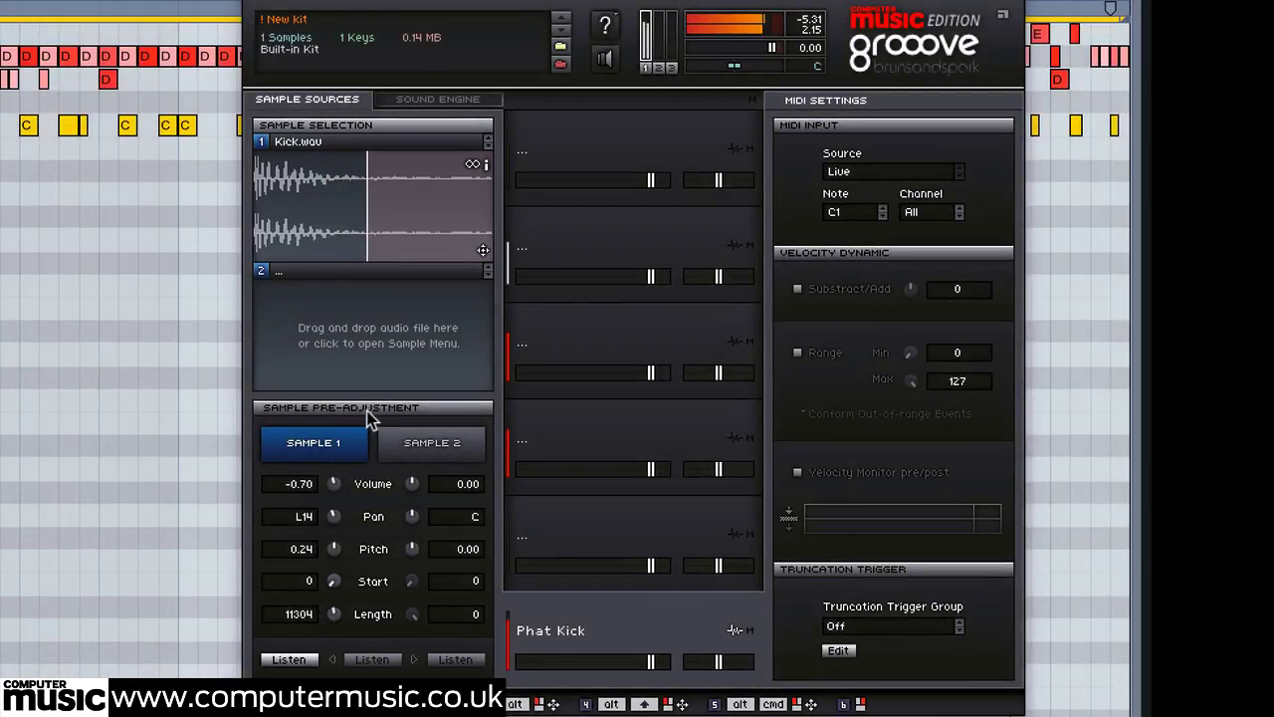
Step: Try out the Phat Kick channel's mute, volume and pan controls, resetting its volume and pan to their defaults
click(749, 631)
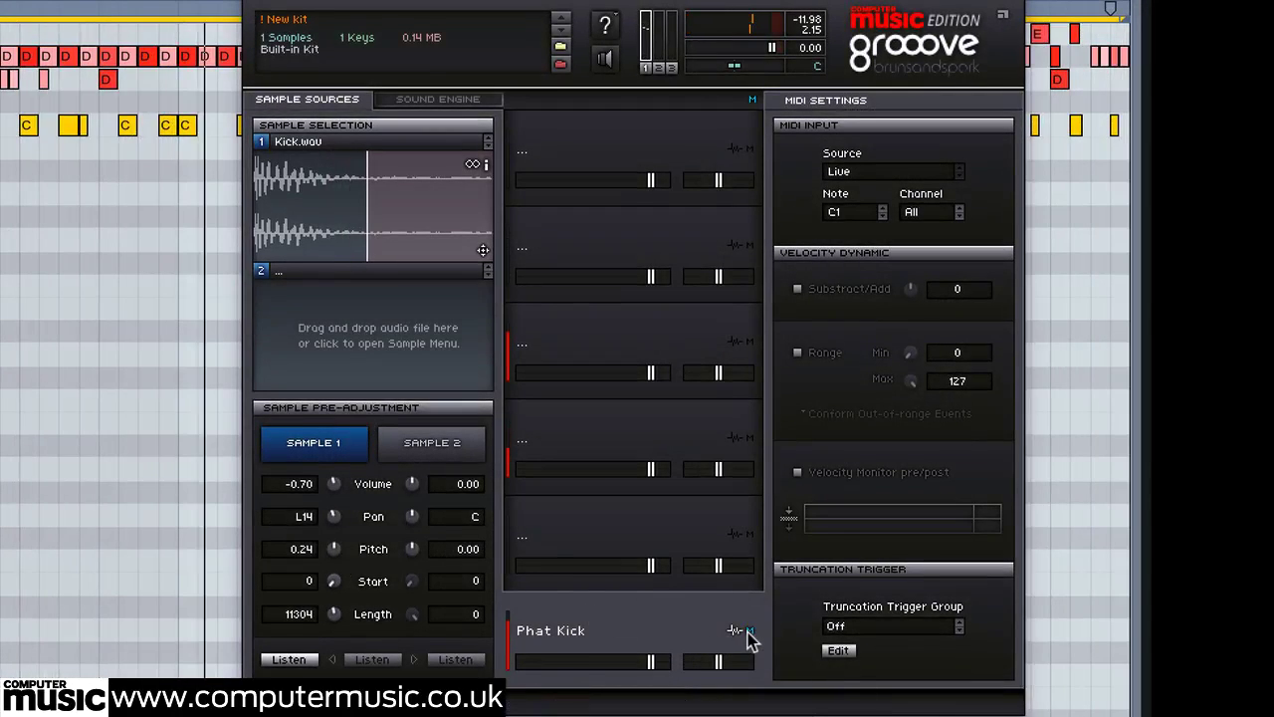
drag(648, 669, 722, 675)
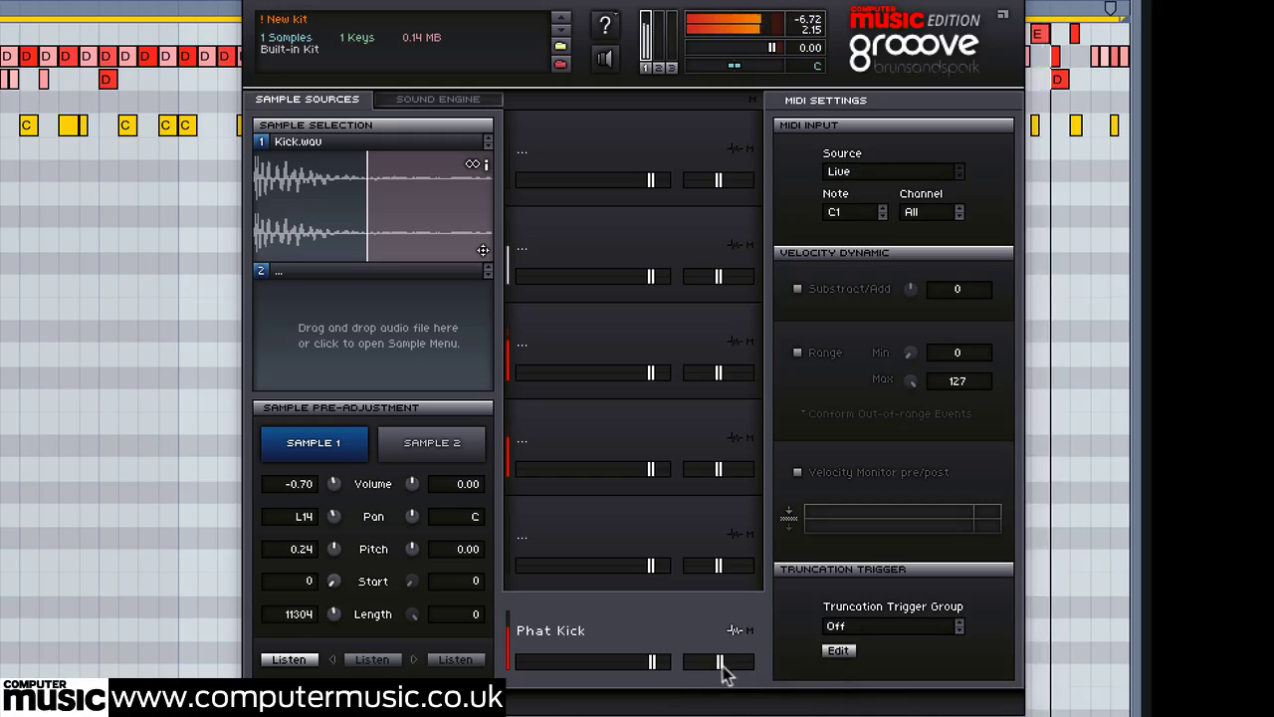
double_click(727, 665)
double_click(653, 662)
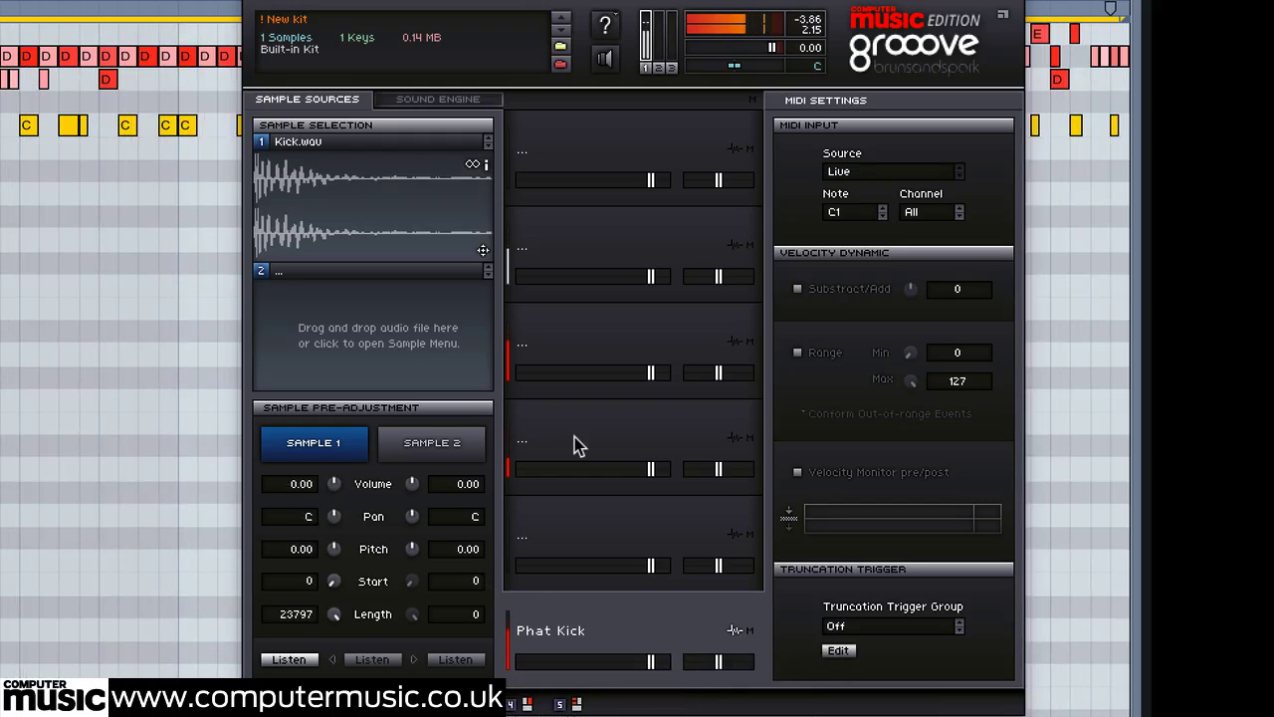
Step: Load the 80s Digital kit from the CM Edition library, discarding the changes to the current kit
click(411, 48)
mouse_move(430, 315)
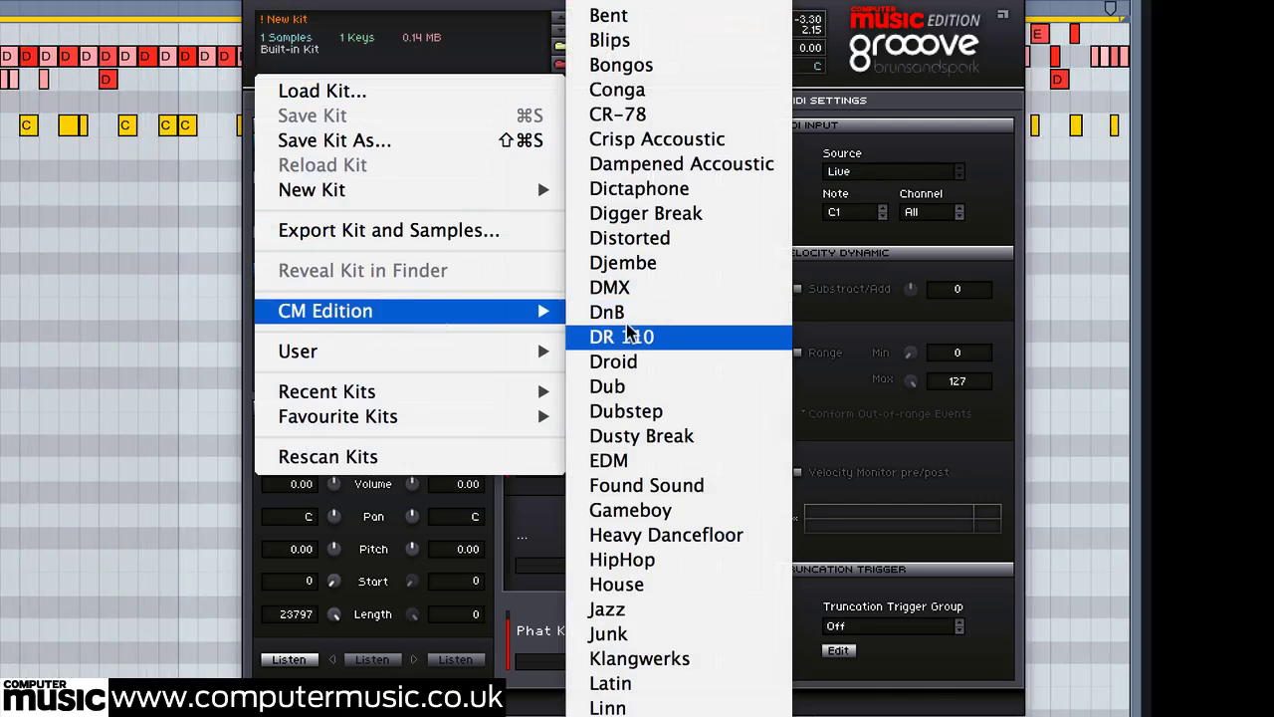
click(712, 3)
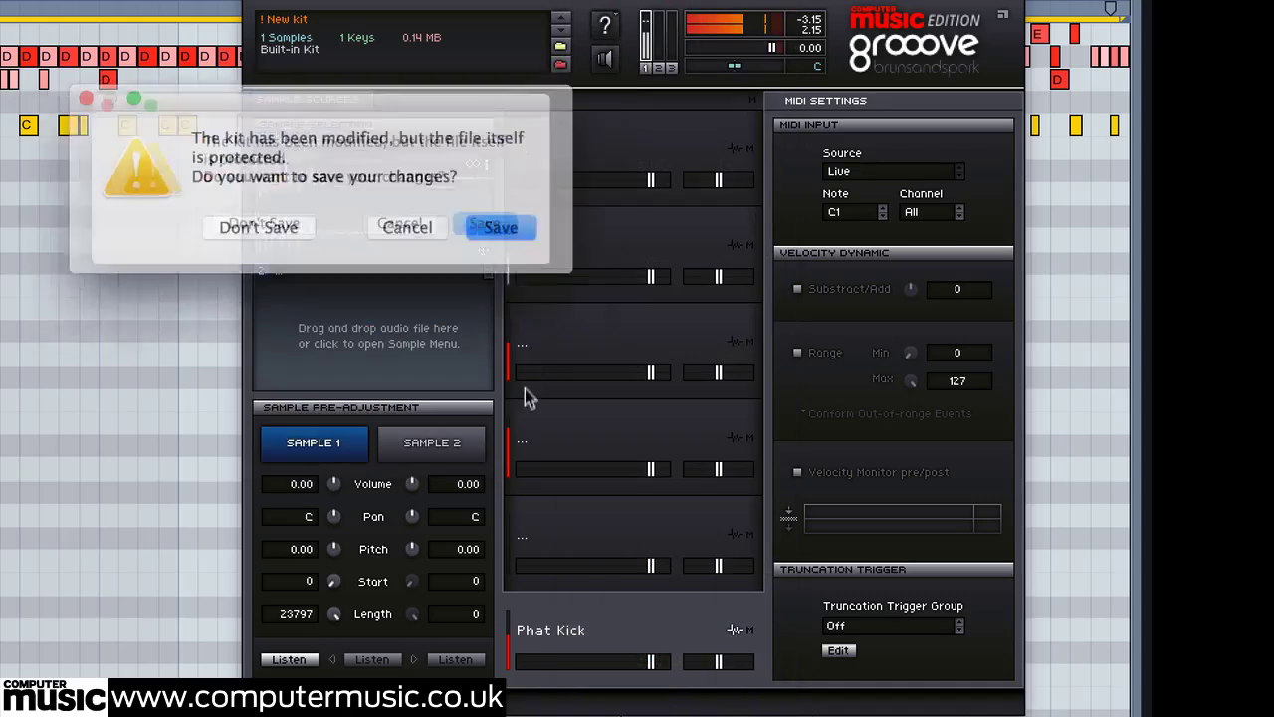
click(284, 233)
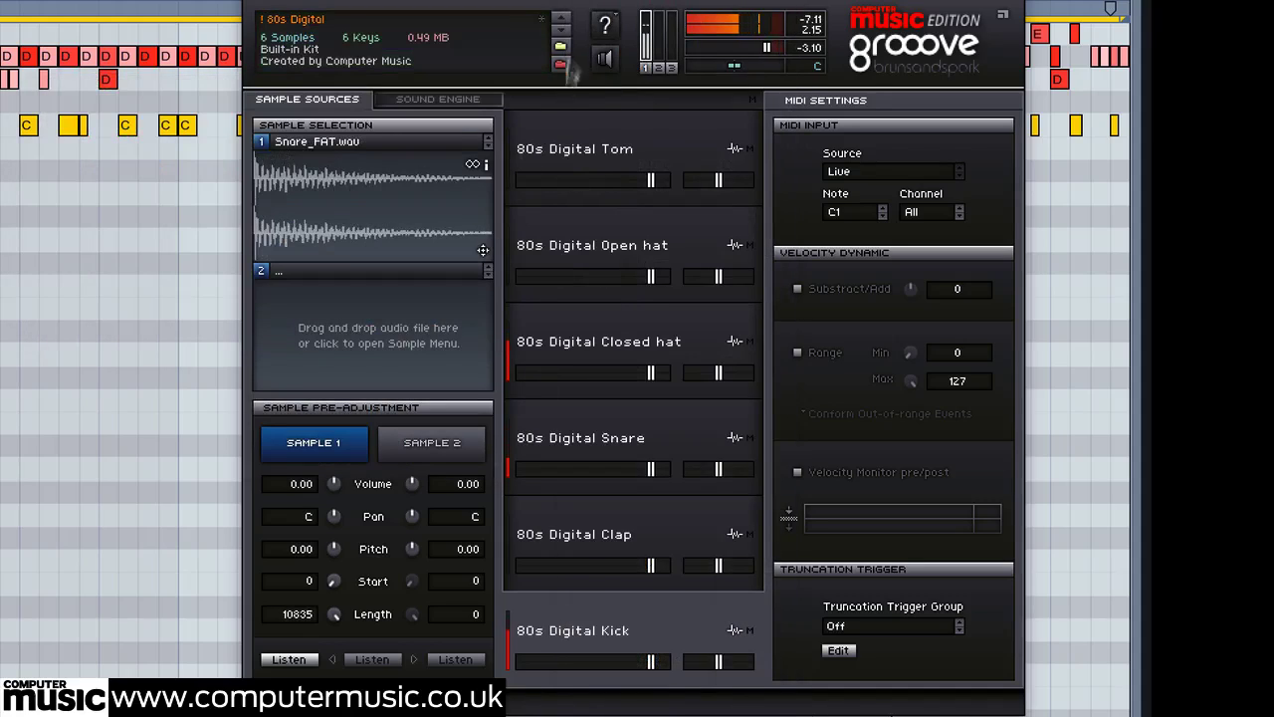
Step: Audition the following kits one by one from 909 through Accoustic, Beatbox, Bent and Blips to Bongos, without saving 80s Digital
click(562, 40)
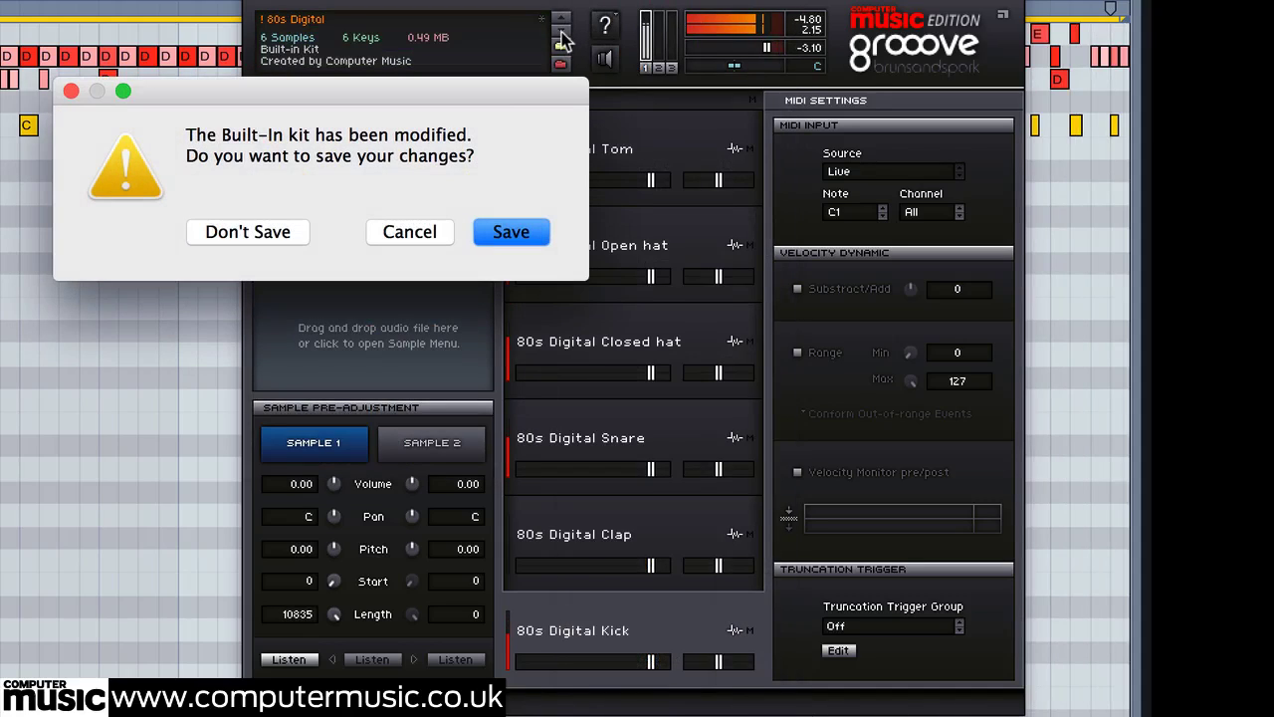
click(275, 239)
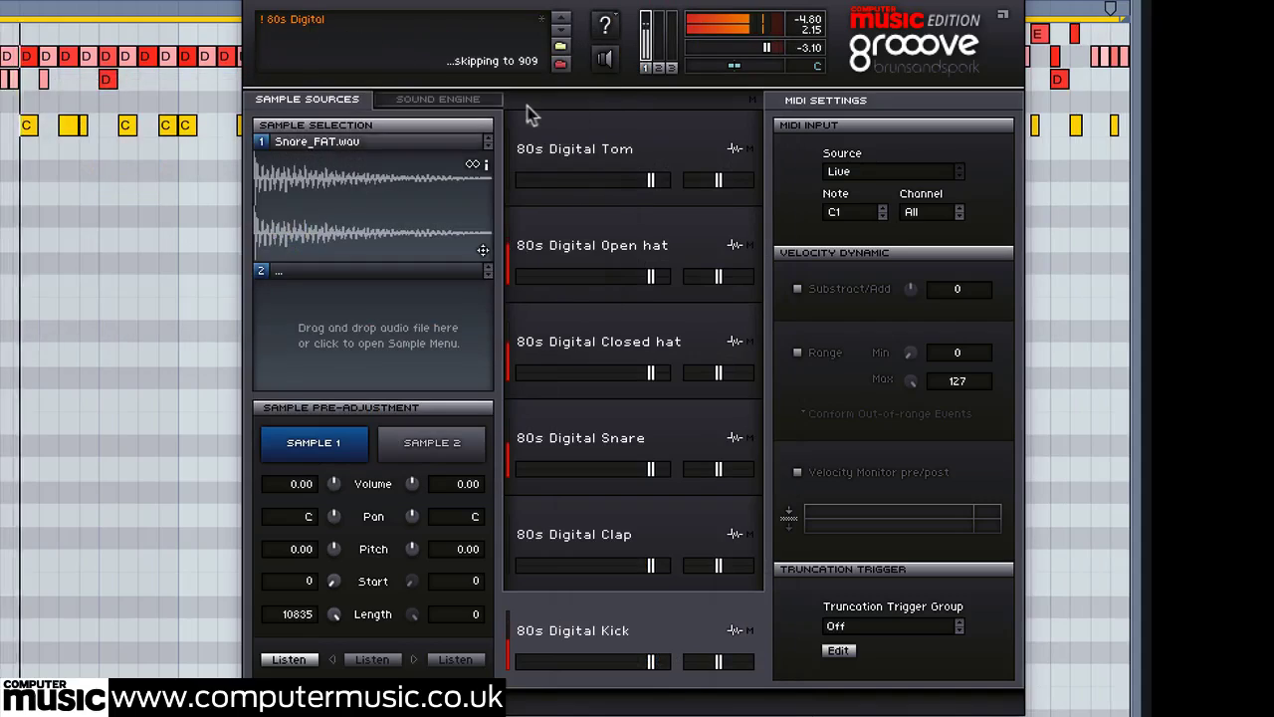
click(563, 40)
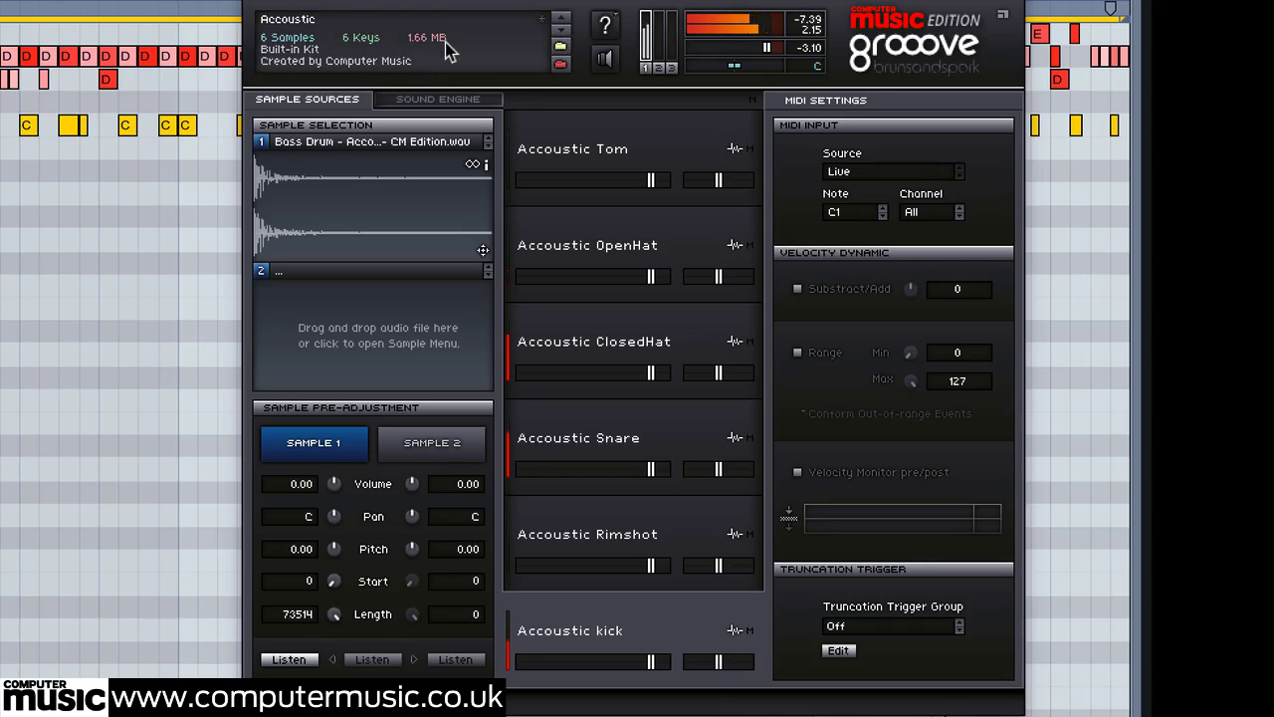
click(563, 31)
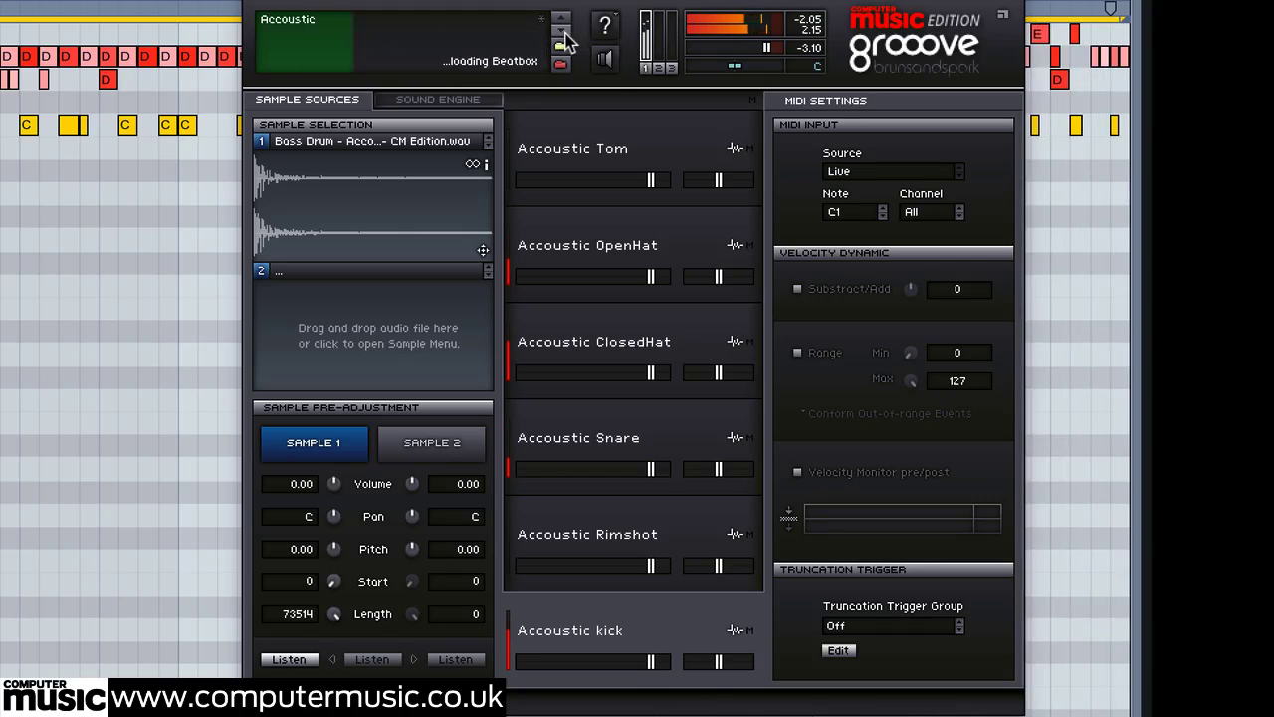
click(564, 33)
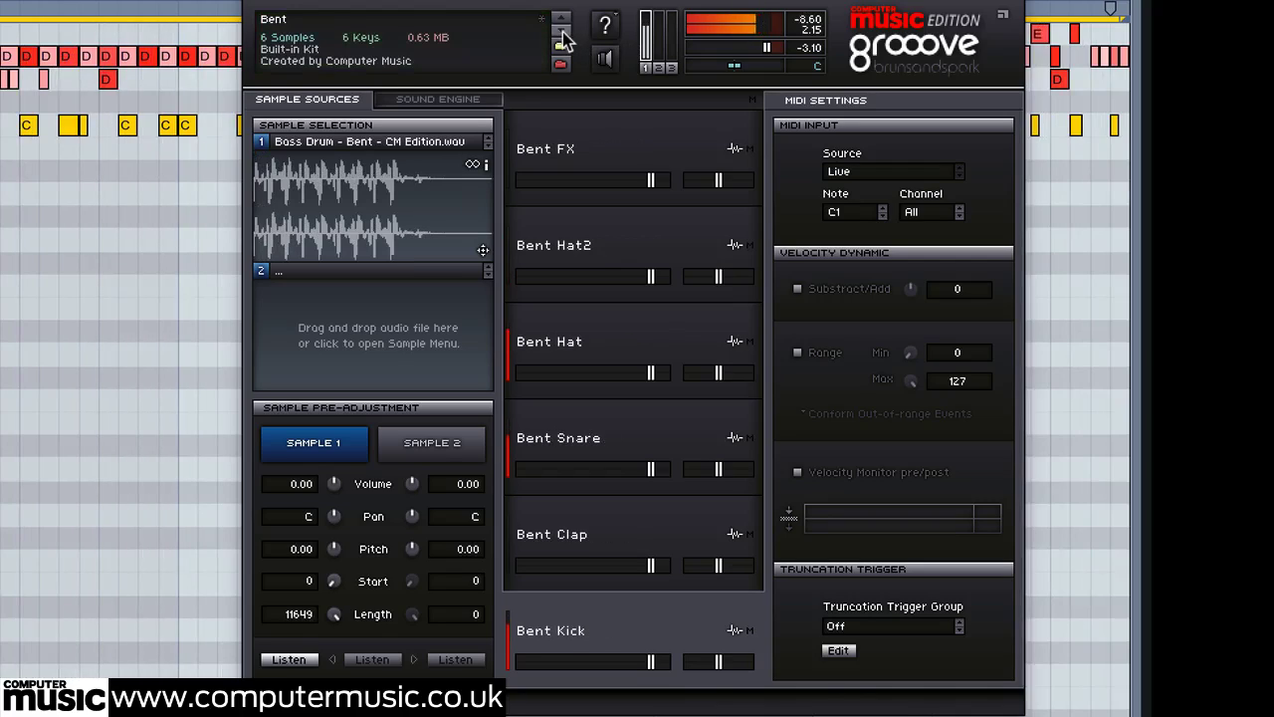
click(562, 33)
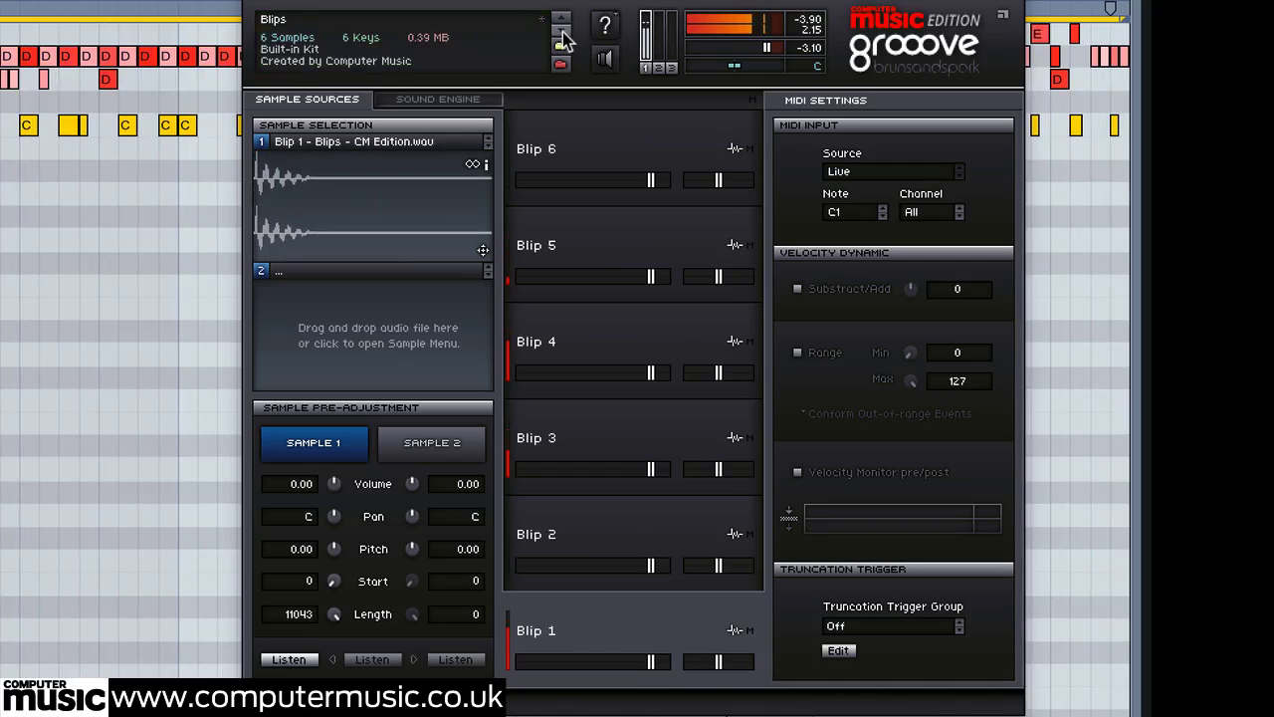
click(563, 33)
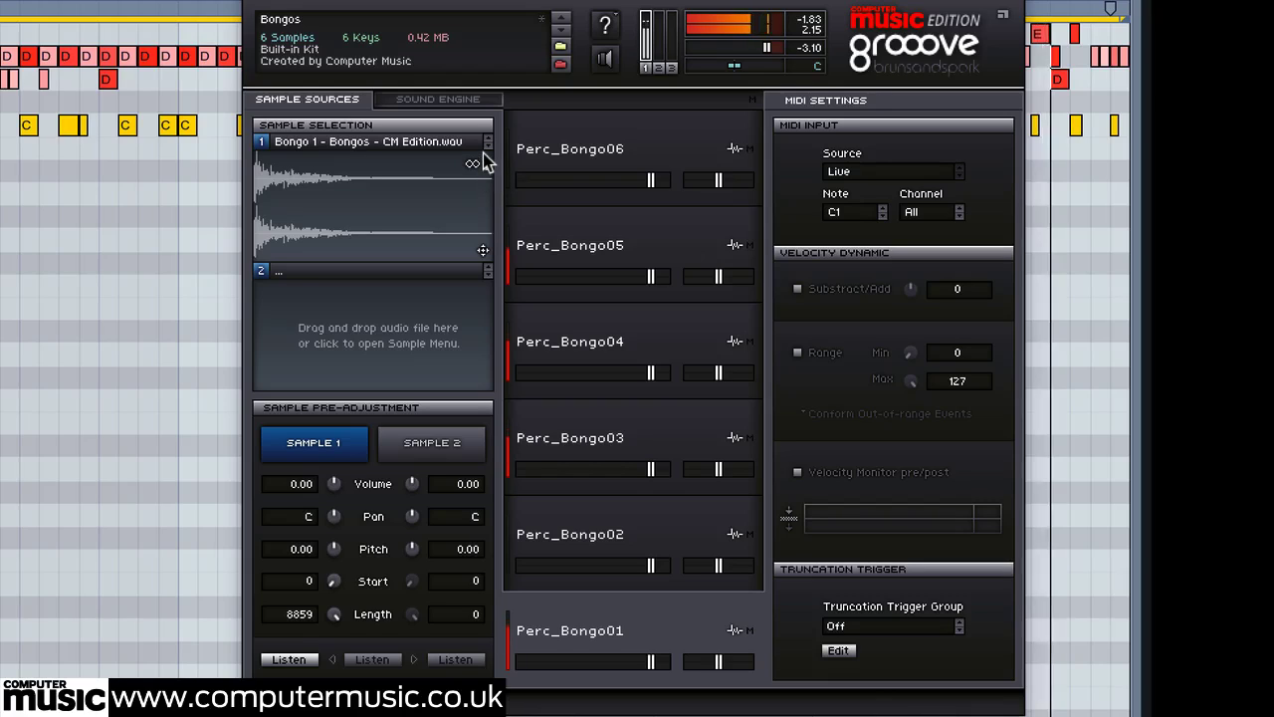
Step: Replace the Perc_Bongo01 channel's sample with the bass drum "Bass Drum - Digger Break - CM Edition"
click(381, 213)
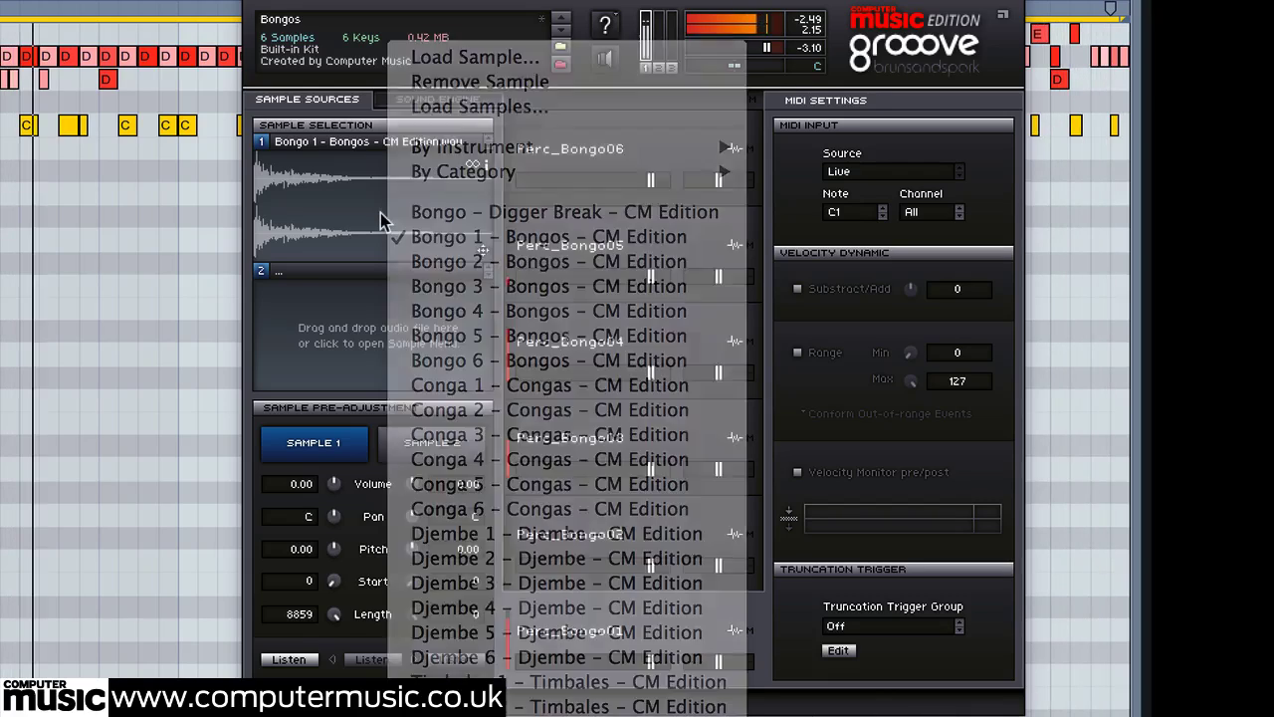
mouse_move(462, 184)
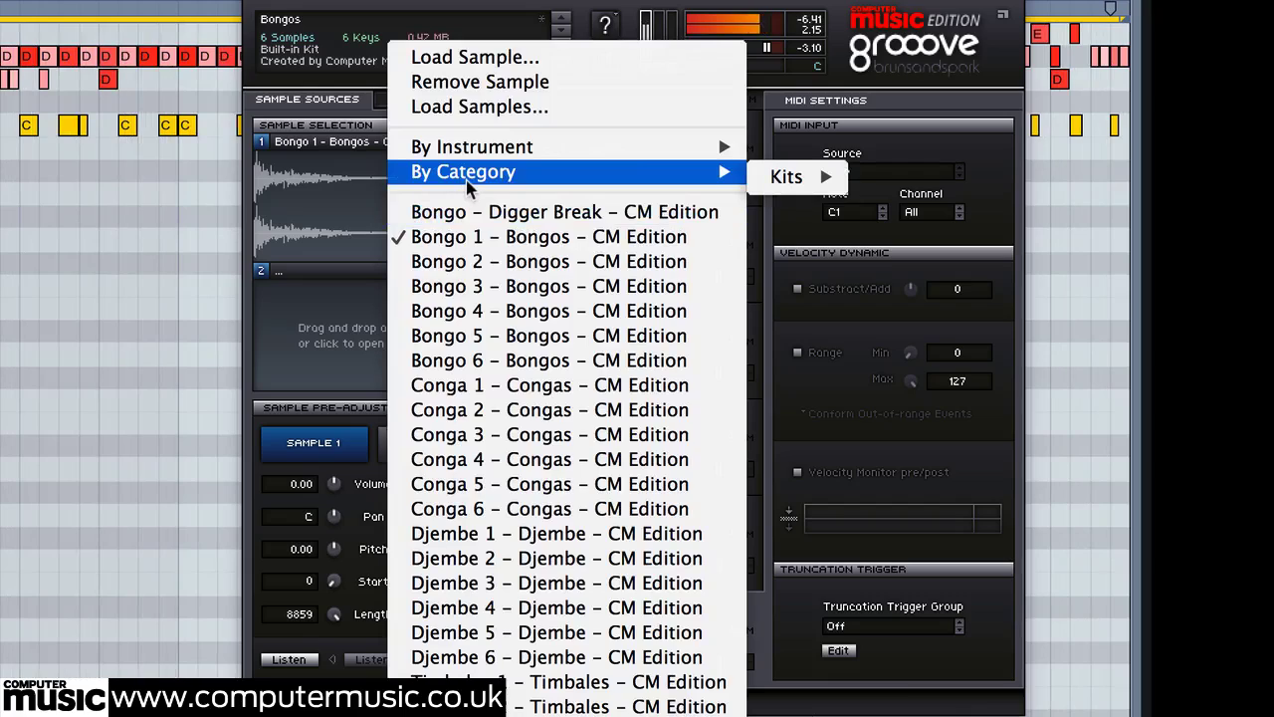
mouse_move(503, 149)
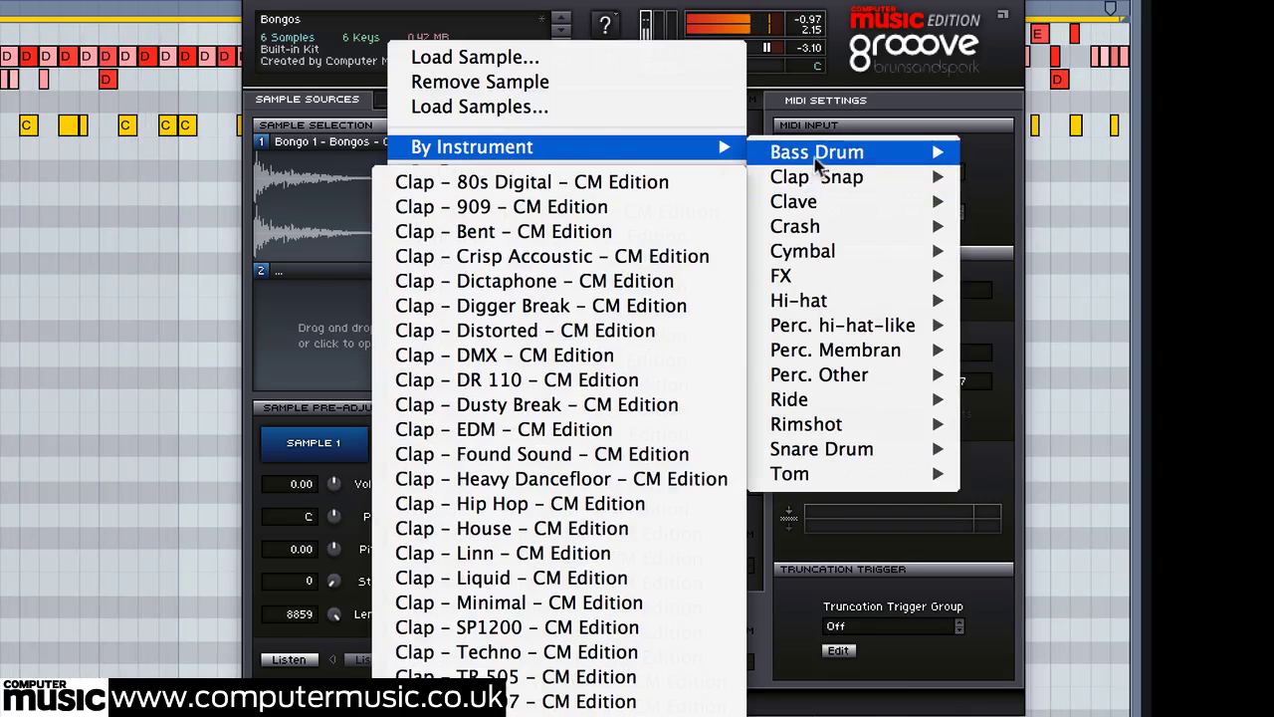
mouse_move(822, 159)
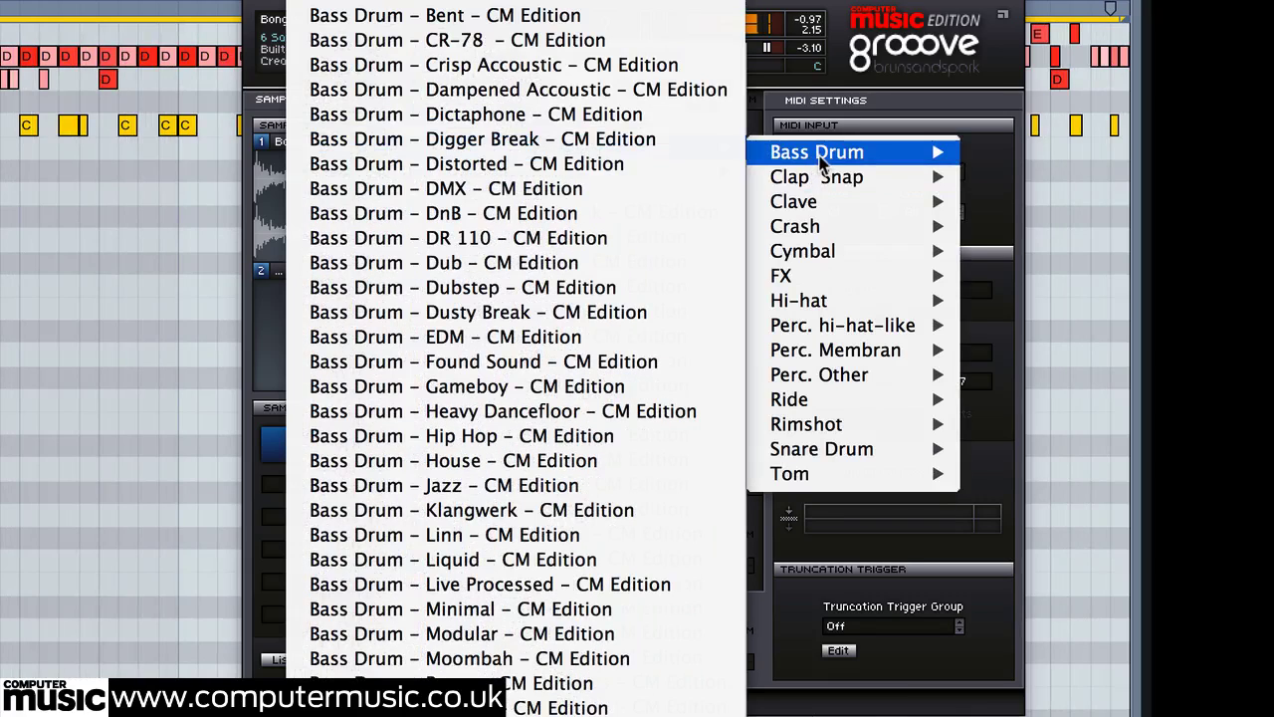
click(631, 141)
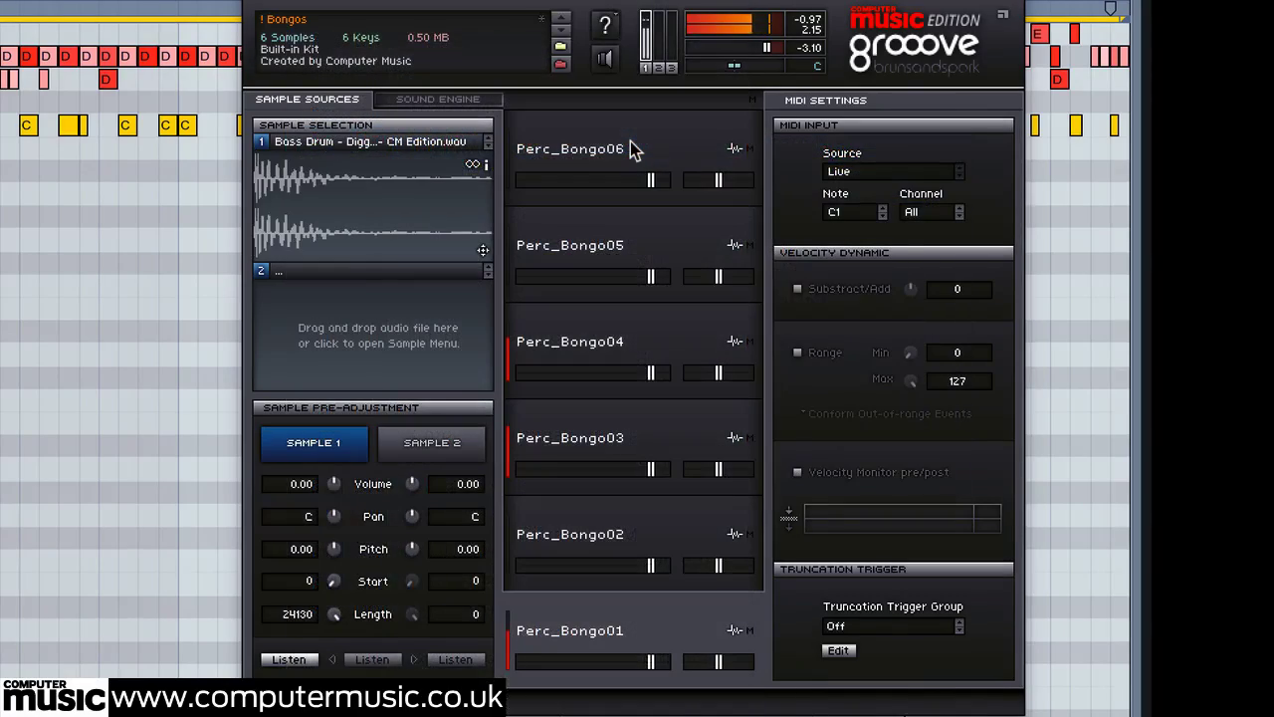
Step: Replace the Perc_Bongo03 channel's sample with the snare "Snare Drum - Jazz - CM Edition"
click(596, 448)
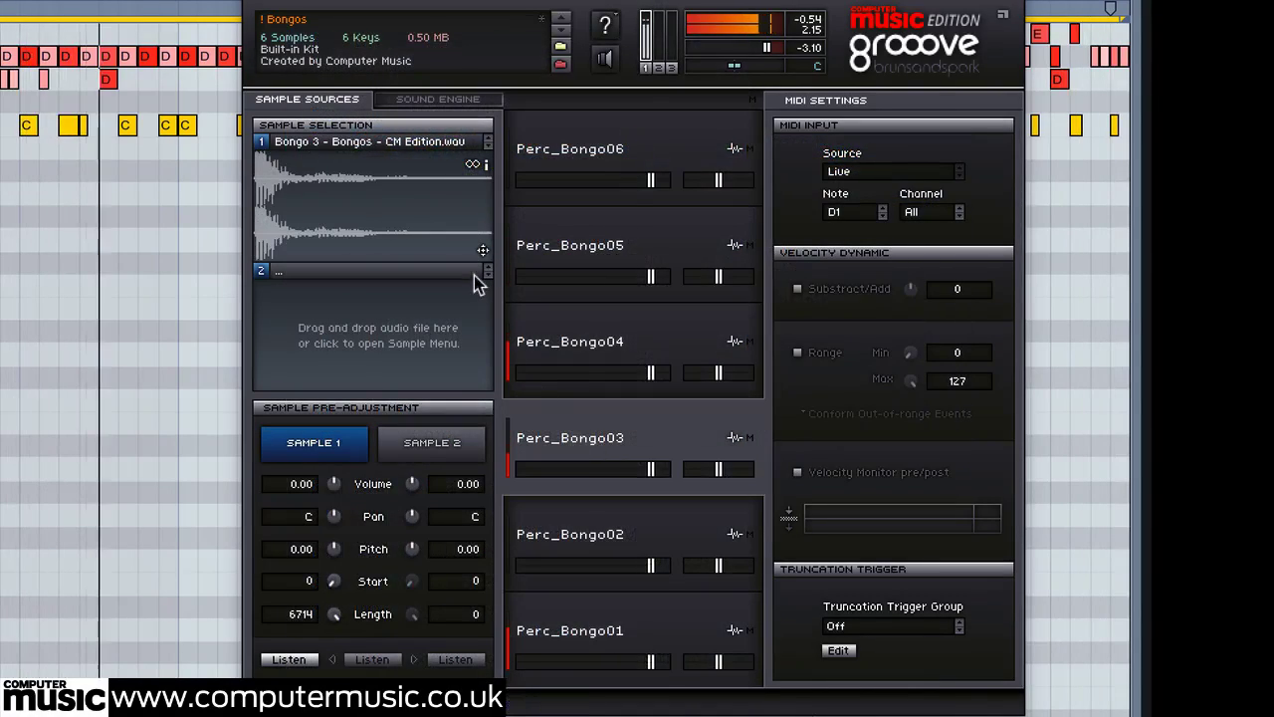
click(429, 190)
mouse_move(604, 150)
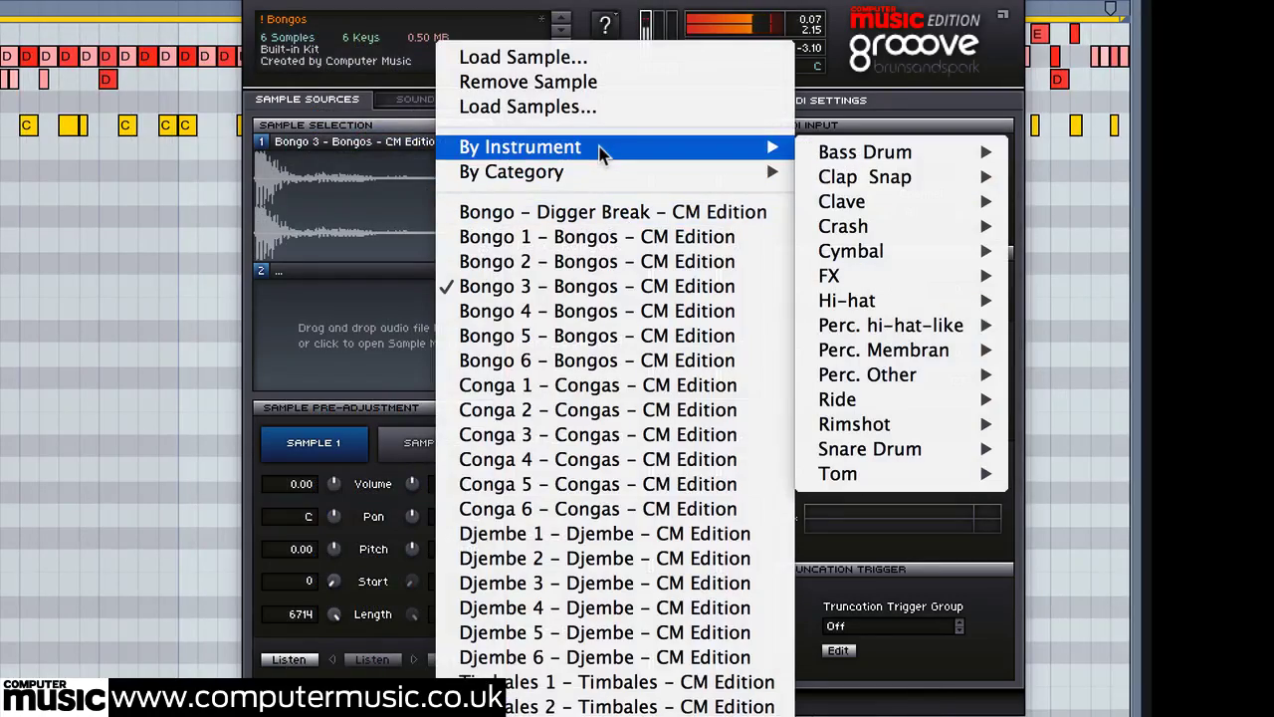
mouse_move(899, 436)
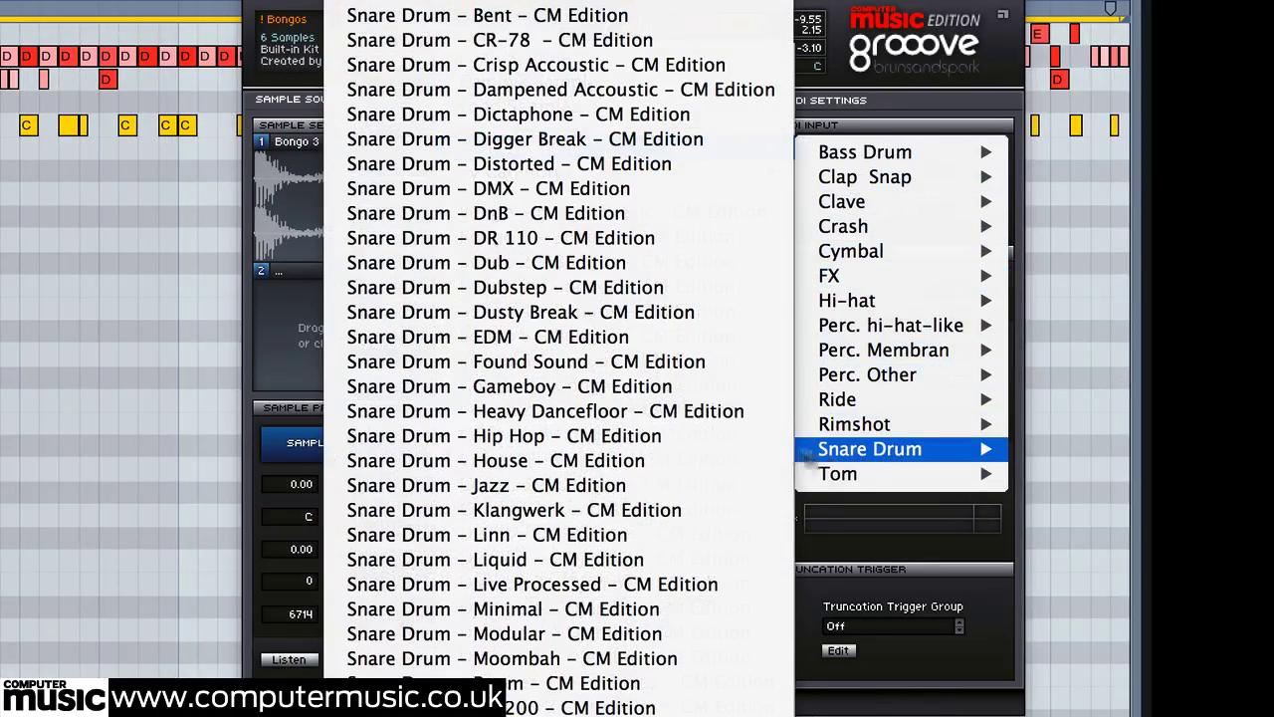
click(640, 485)
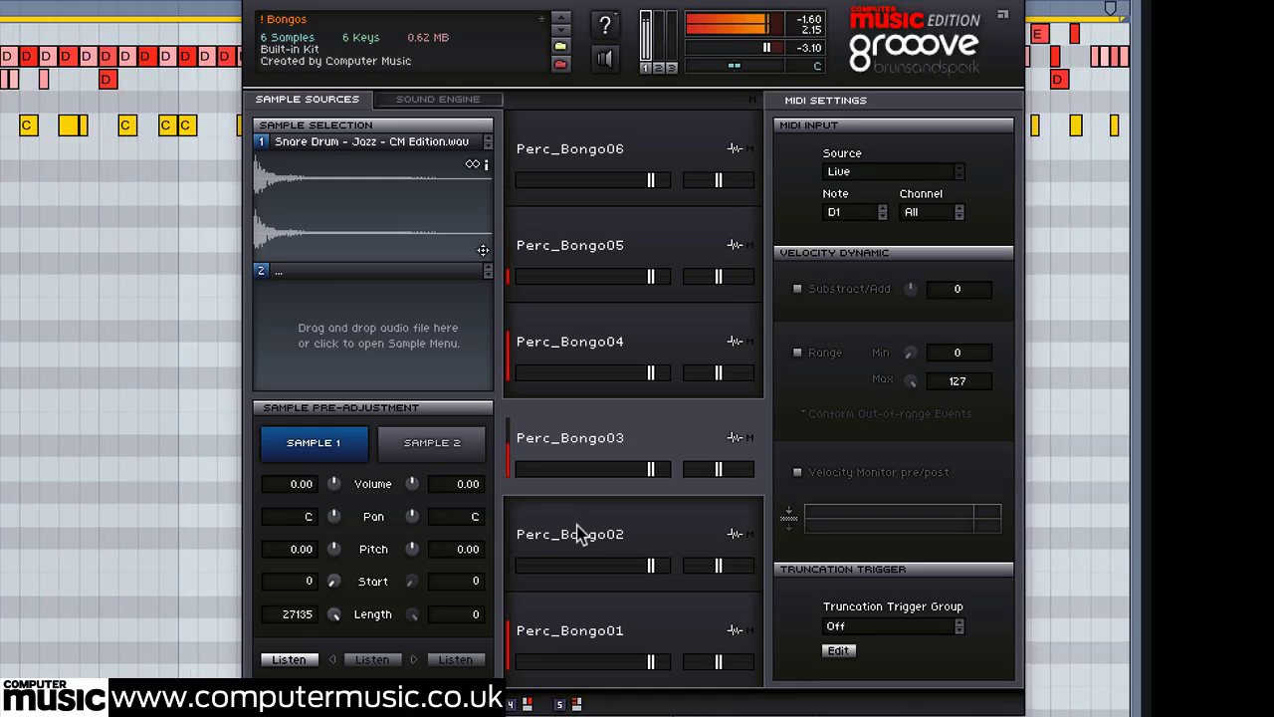
Step: Load the Digger Break kit from the CM Edition library without saving the modified Bongos kit
click(422, 46)
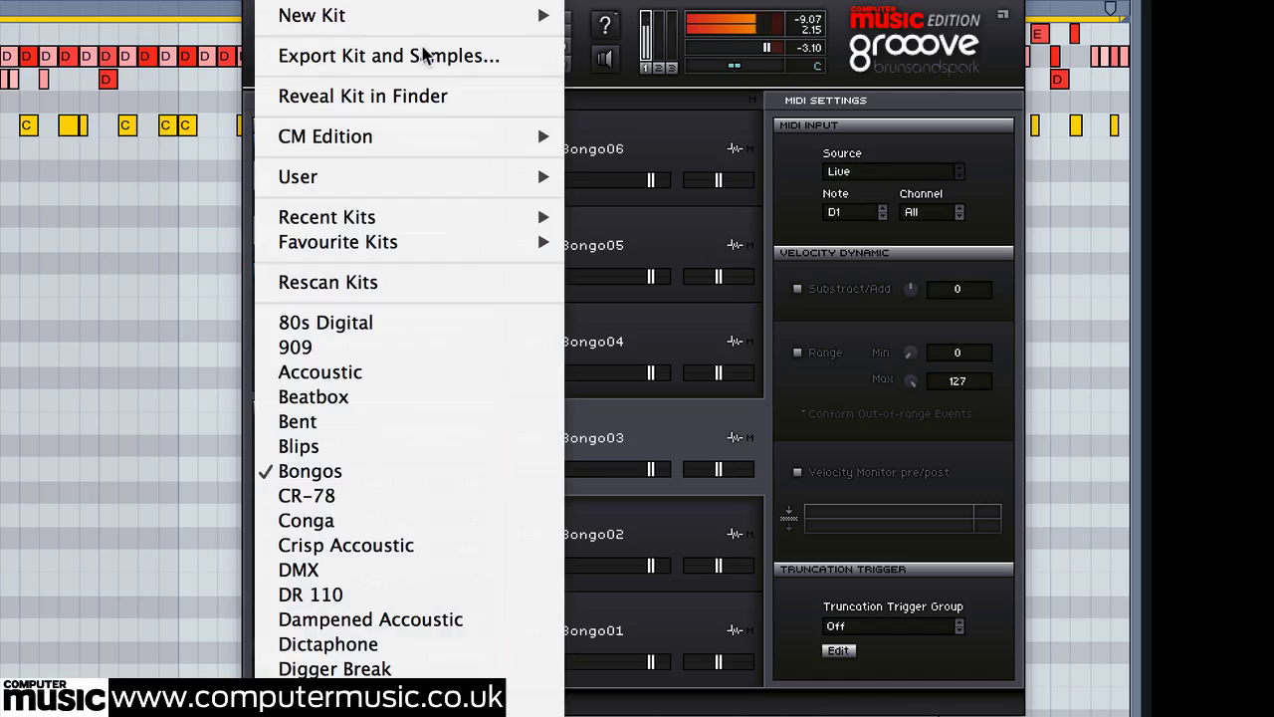
mouse_move(419, 147)
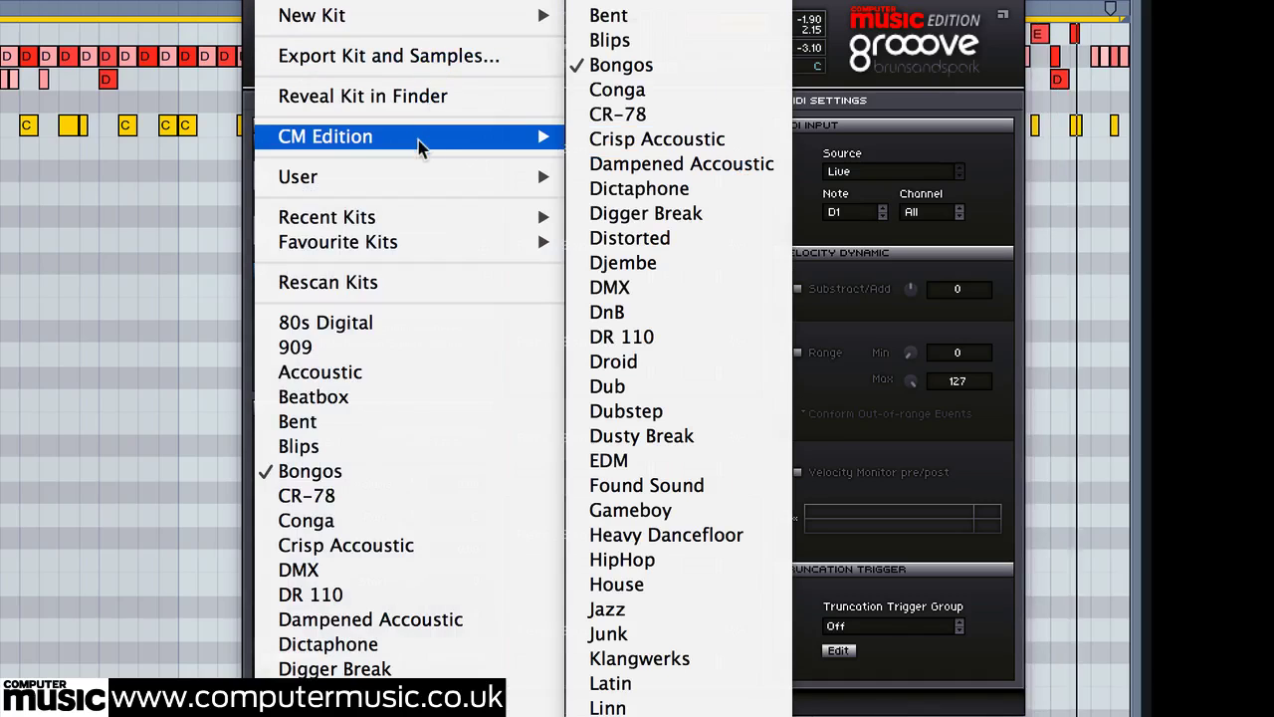
click(647, 213)
click(275, 232)
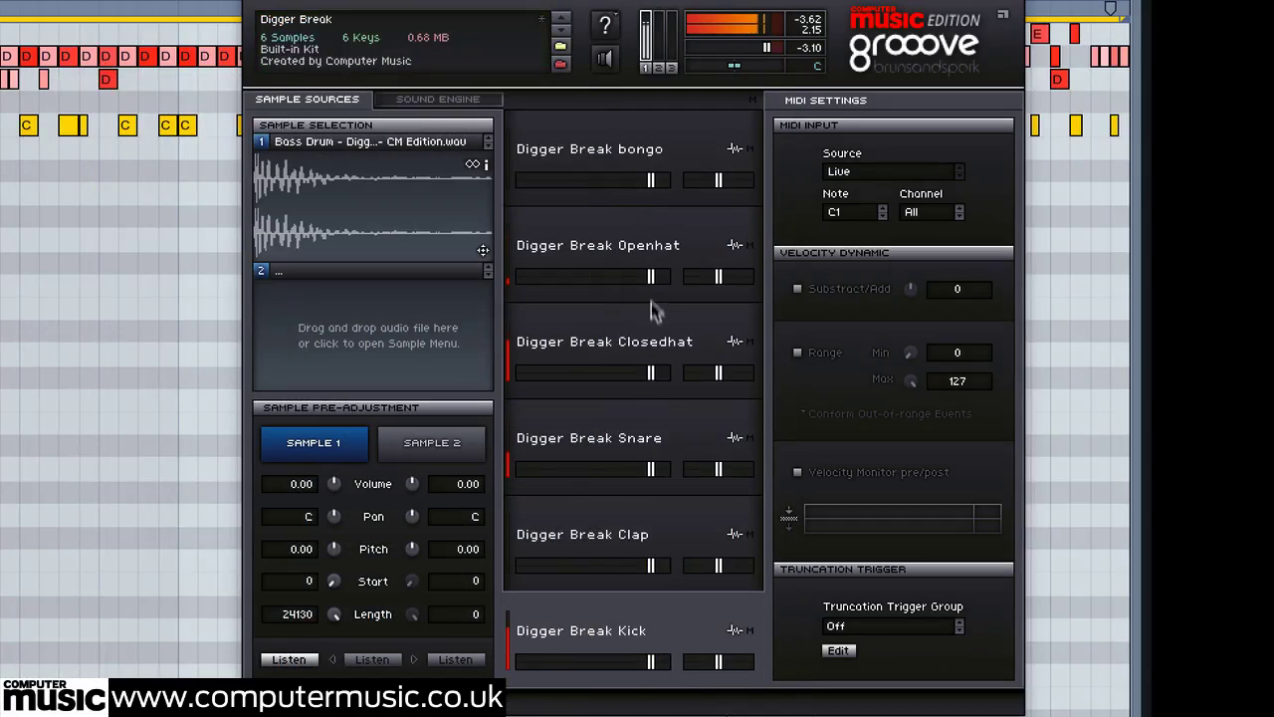
Step: Lower the Digger Break Openhat and Closedhat volumes slightly, and raise the Snare to 3.01 dB and the Kick to a similar level
drag(651, 278, 638, 282)
drag(648, 372, 638, 376)
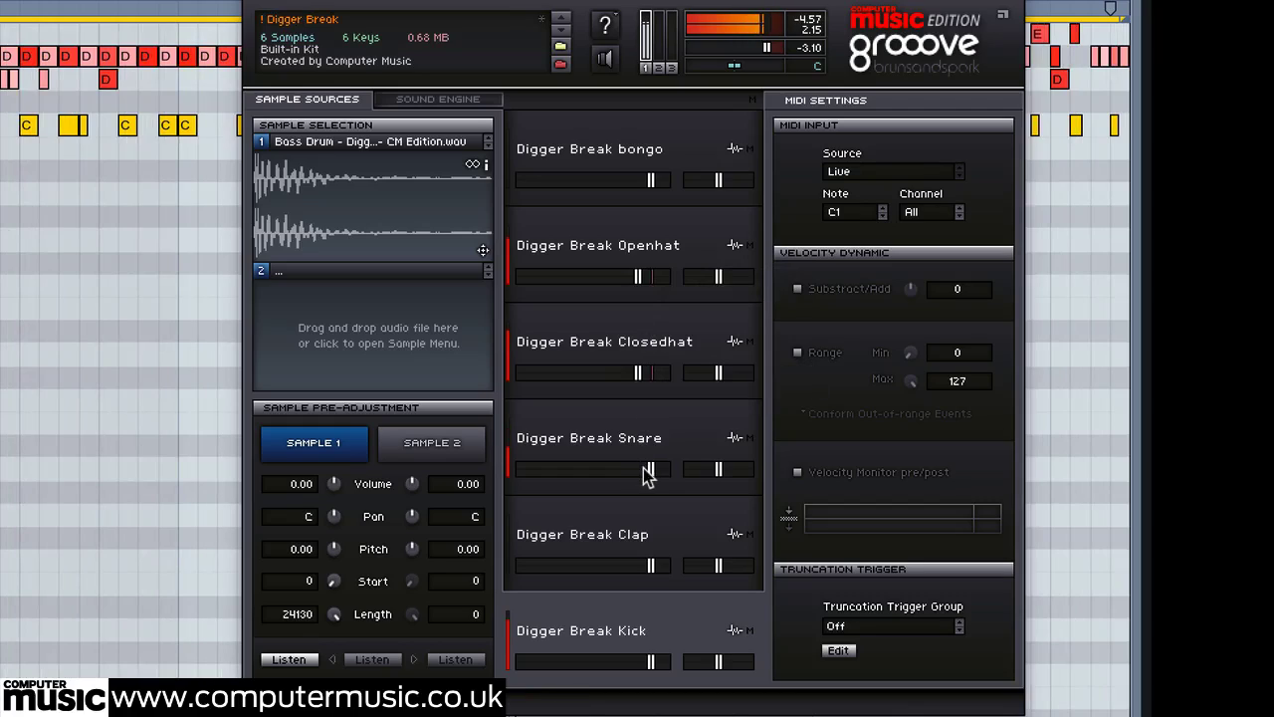
drag(649, 474, 615, 478)
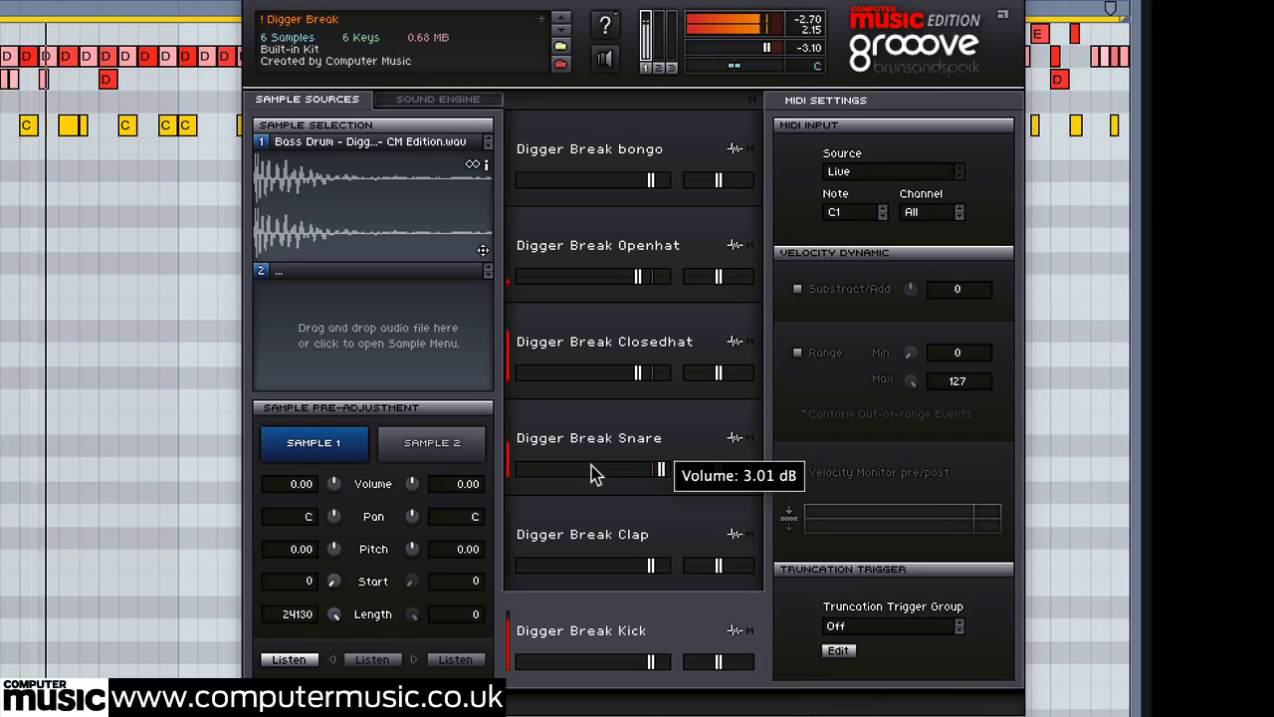
drag(651, 662, 589, 657)
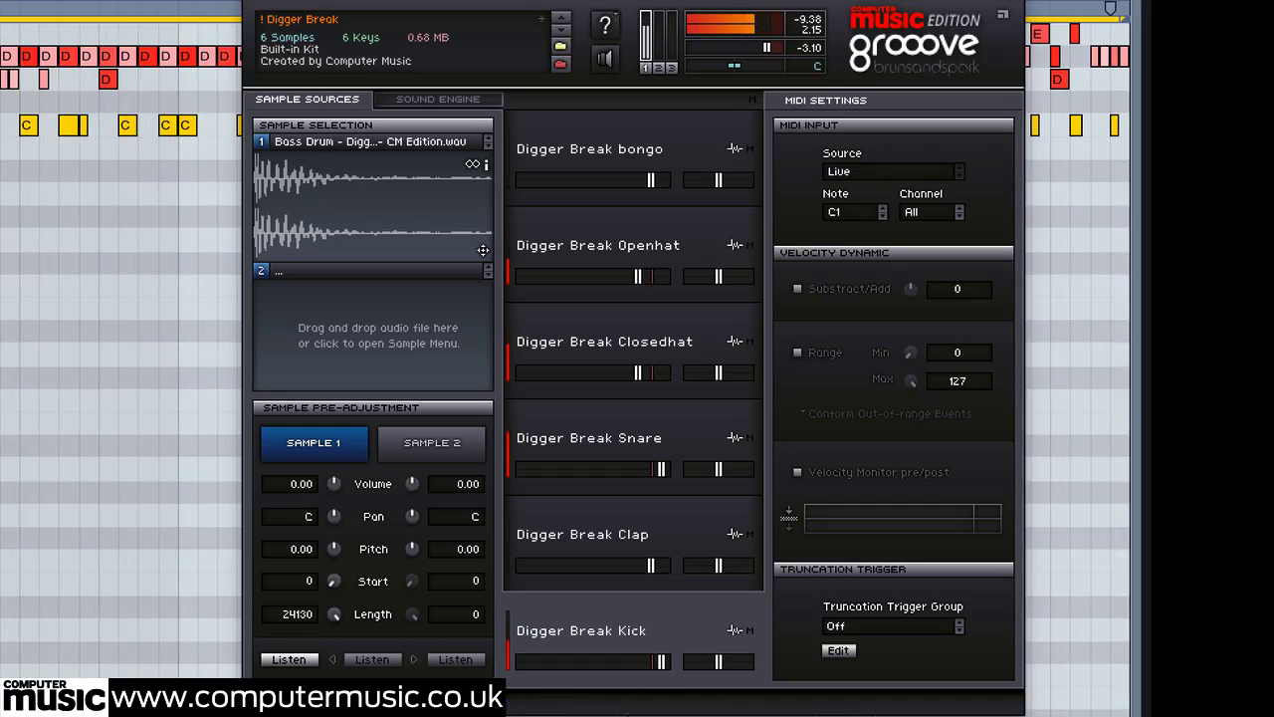
Step: Enlarge the velocity lane beneath the Beat clip's notes to show the full velocity range
drag(40, 692, 18, 464)
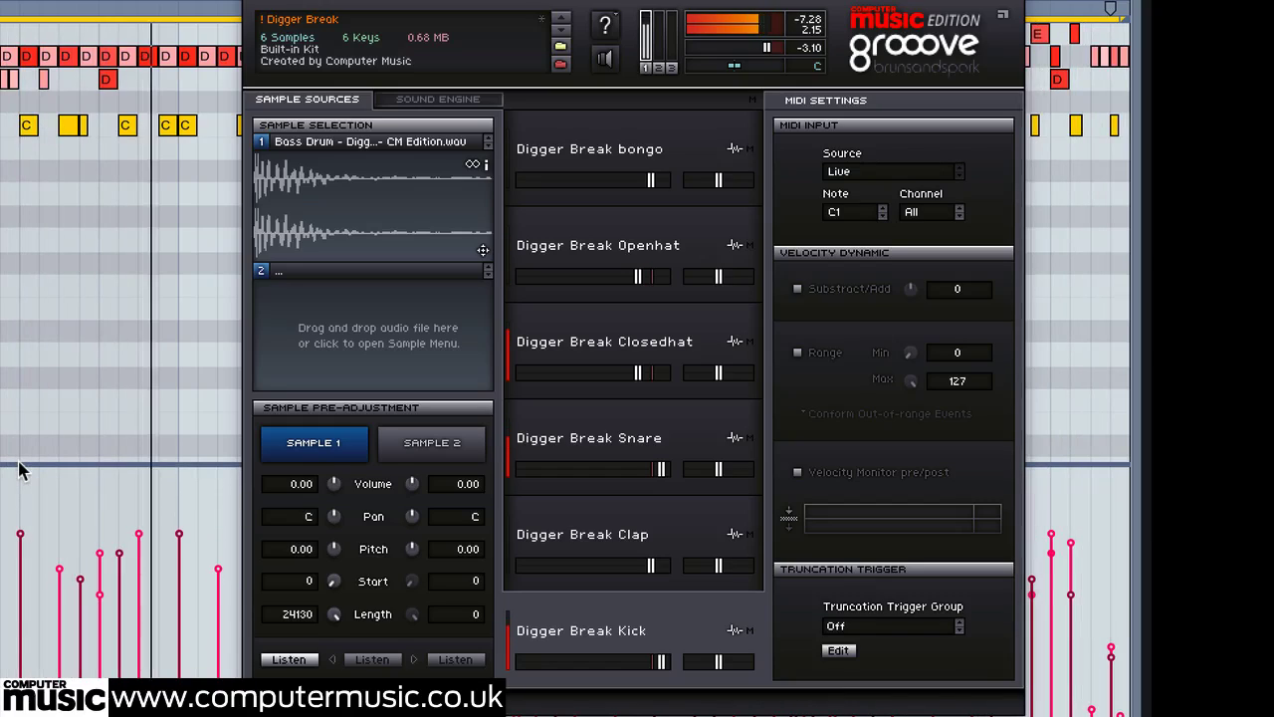
drag(18, 462, 35, 391)
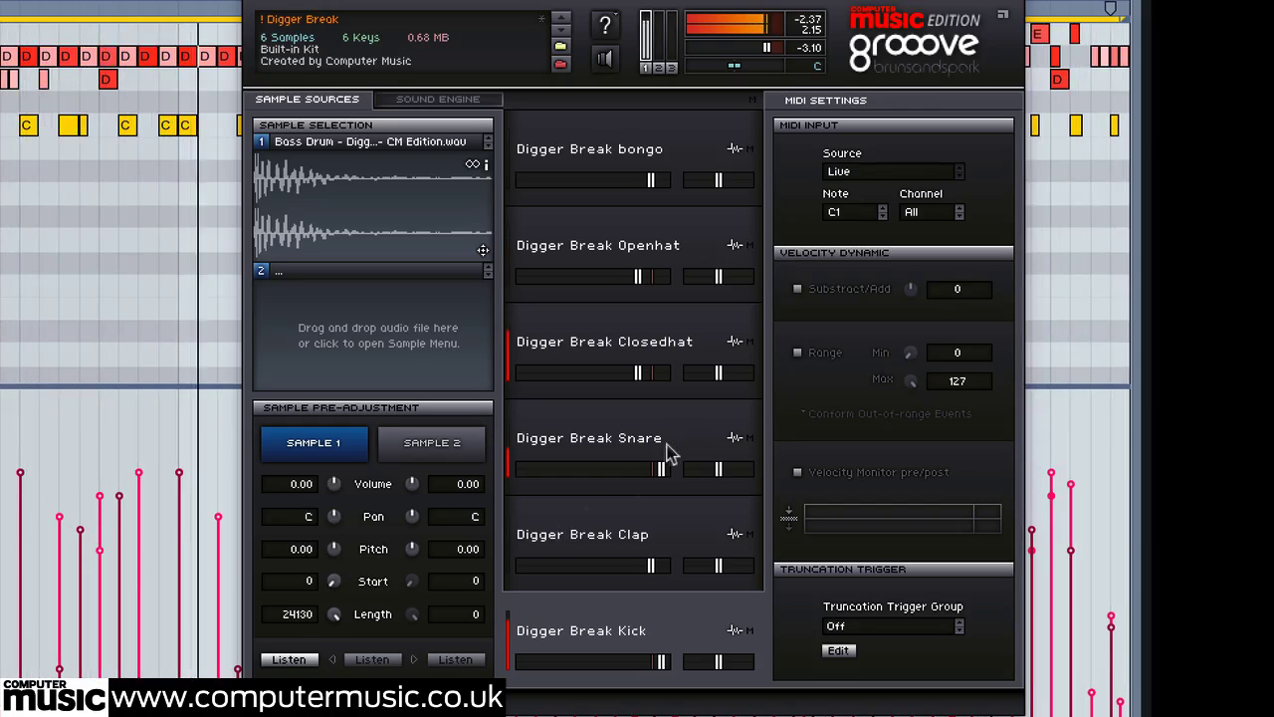
Step: Show the Sound Engine velocity conditions for the Digger Break Closedhat channel
click(598, 340)
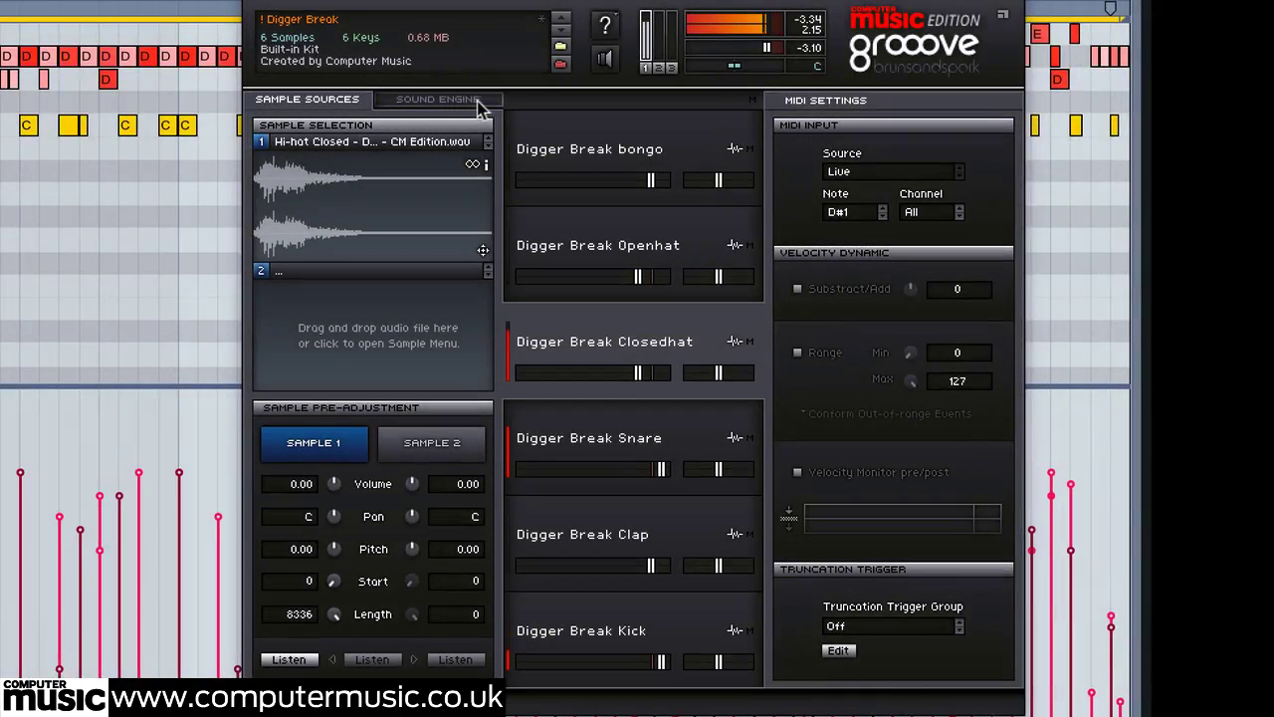
click(482, 100)
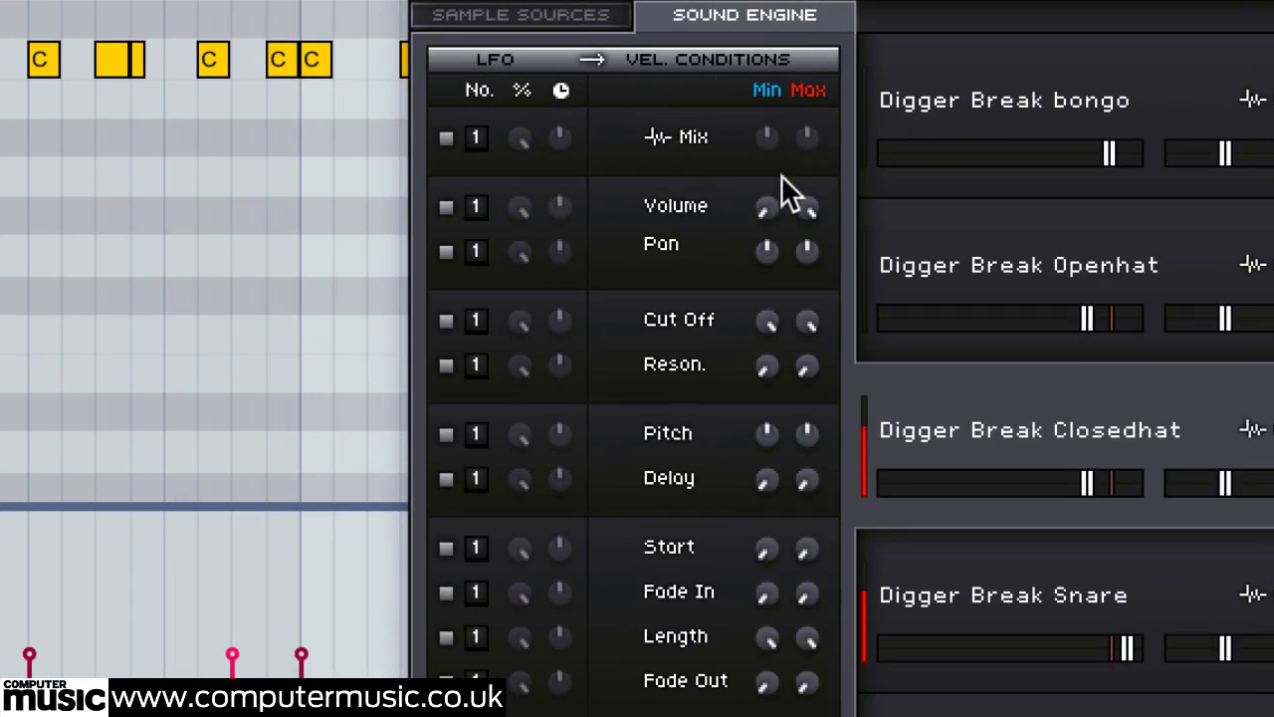
Step: Invert the Closedhat's velocity response by raising its Min volume fully and lowering its Max volume to 0 %
drag(766, 210, 826, 30)
drag(767, 210, 793, 8)
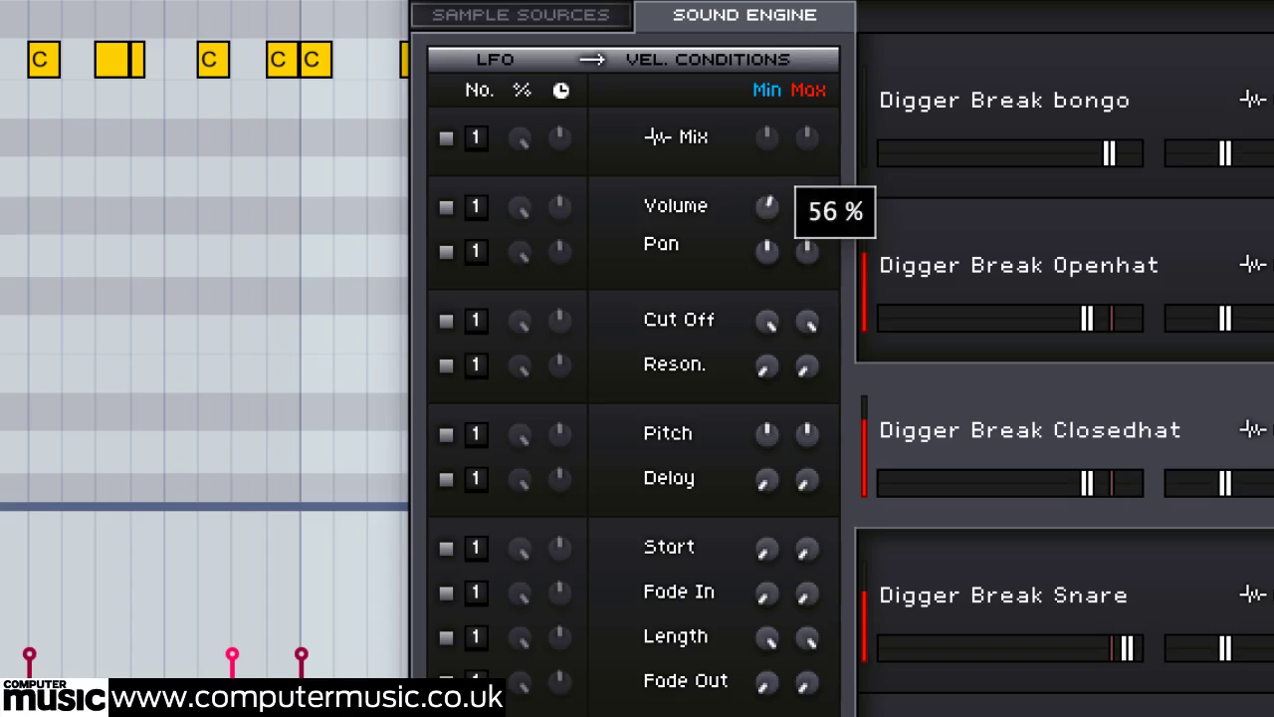
drag(782, 209, 741, 150)
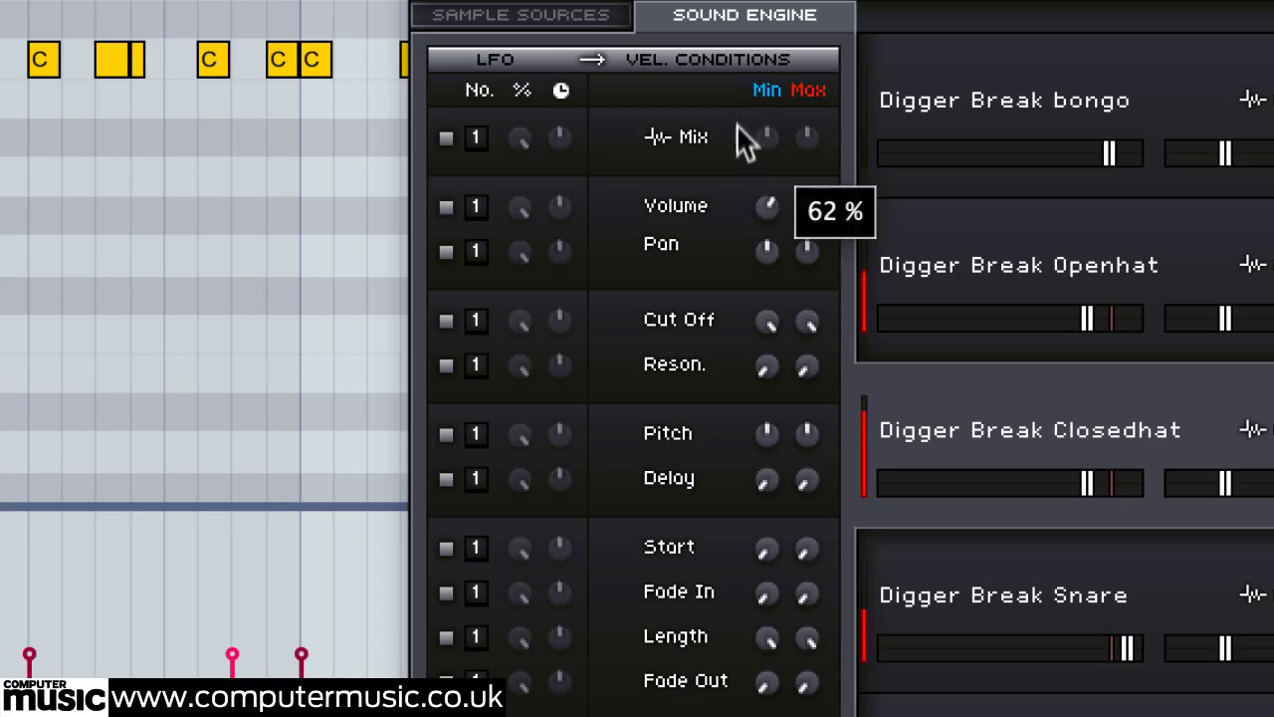
drag(757, 20, 812, 140)
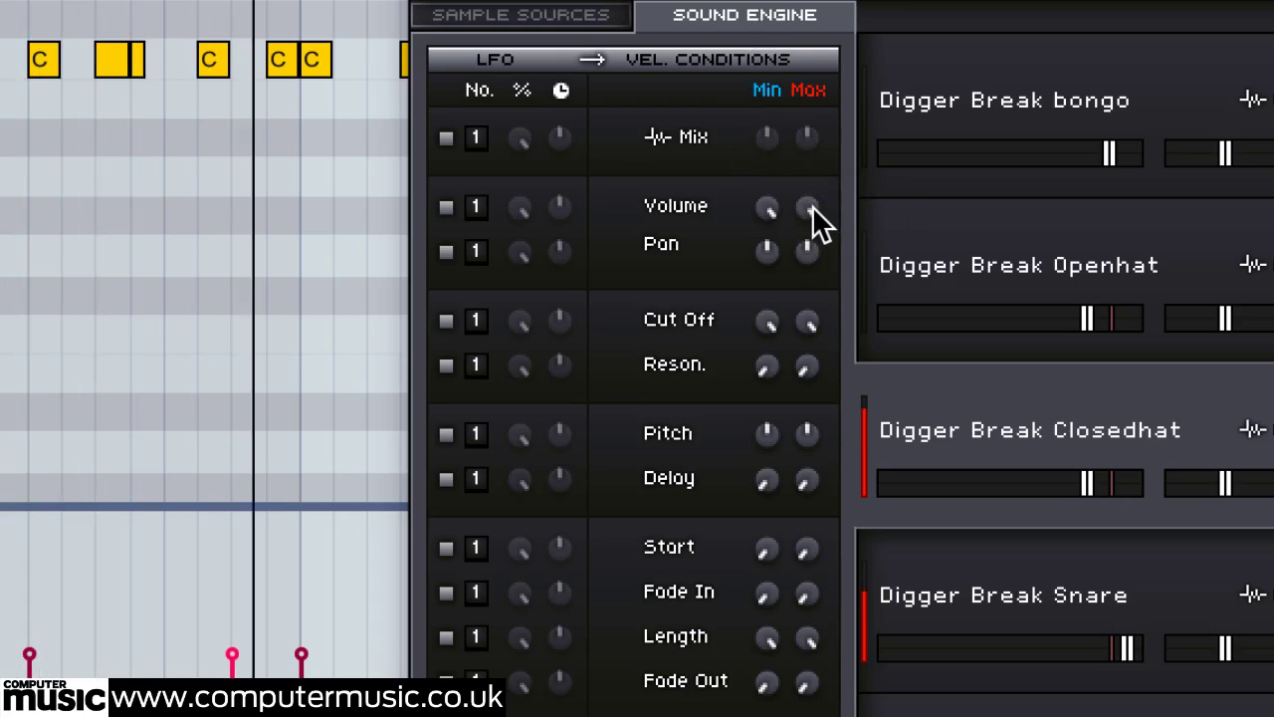
drag(813, 206, 772, 562)
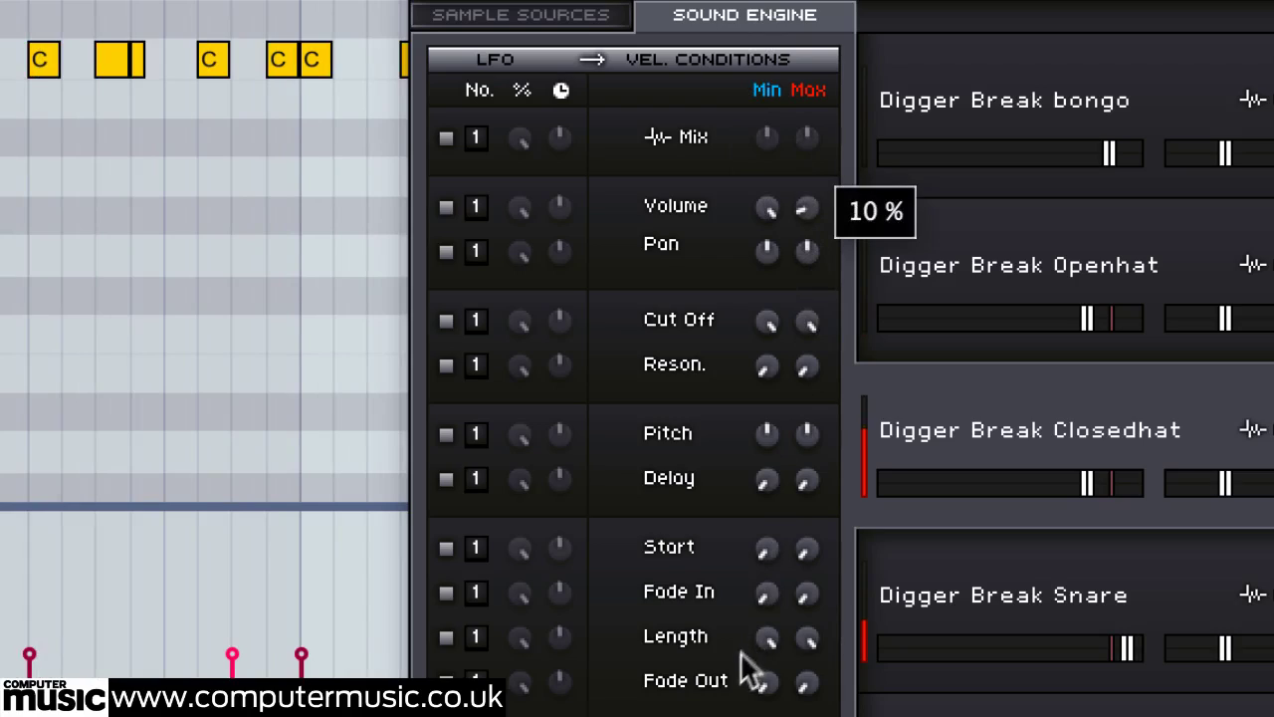
drag(740, 652, 729, 692)
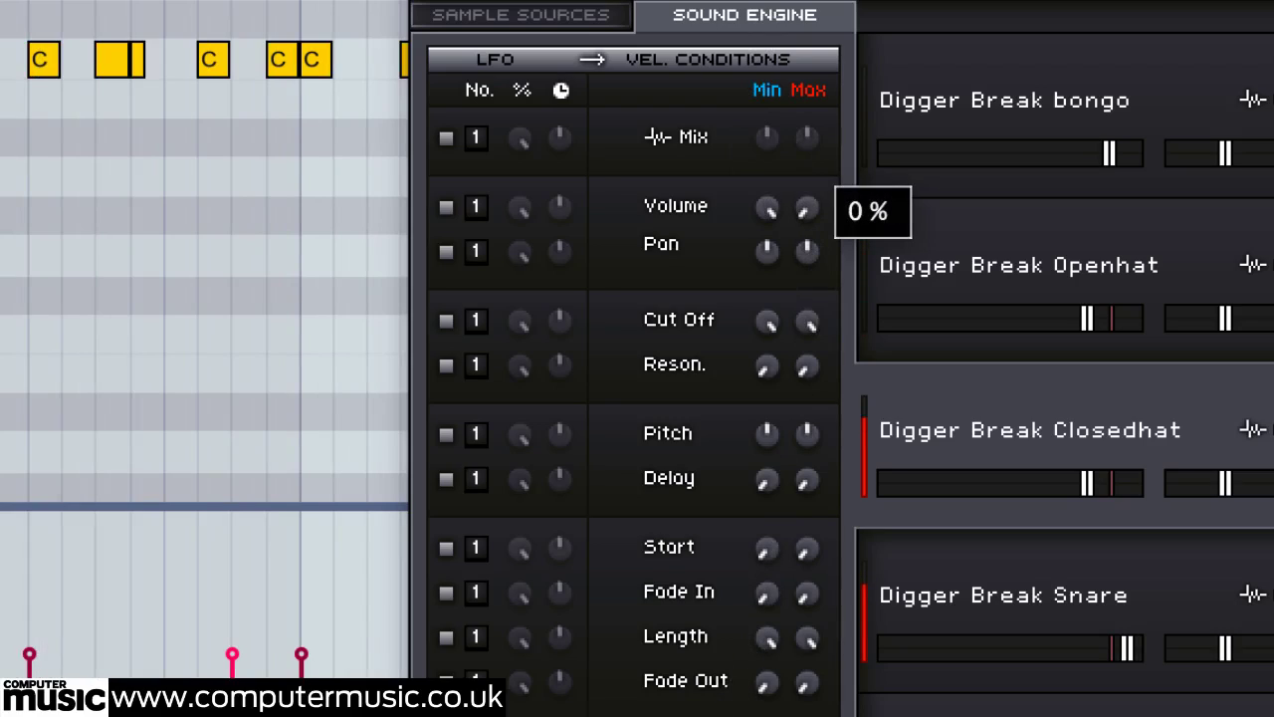
drag(742, 687, 759, 224)
drag(763, 152, 753, 613)
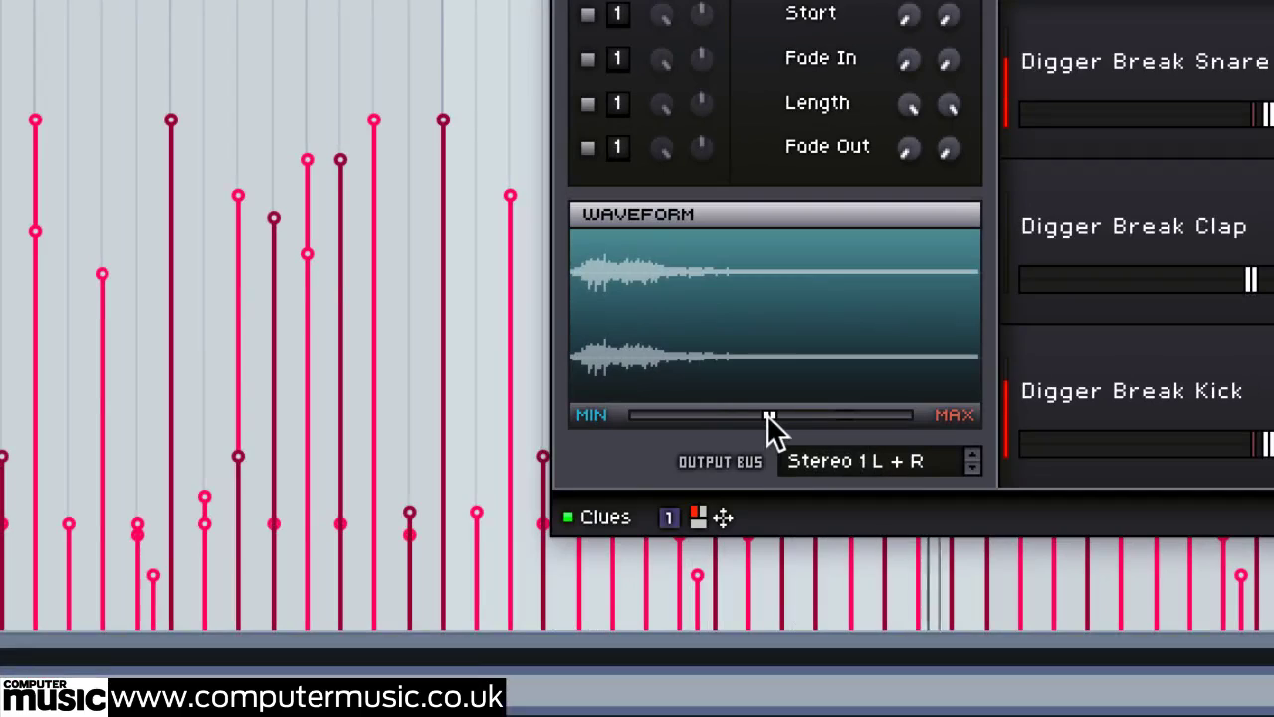
Step: Sweep the Closedhat's waveform preview between Min and Max velocity, and restore its volume range to zero at Min and full at Max
drag(769, 416, 717, 418)
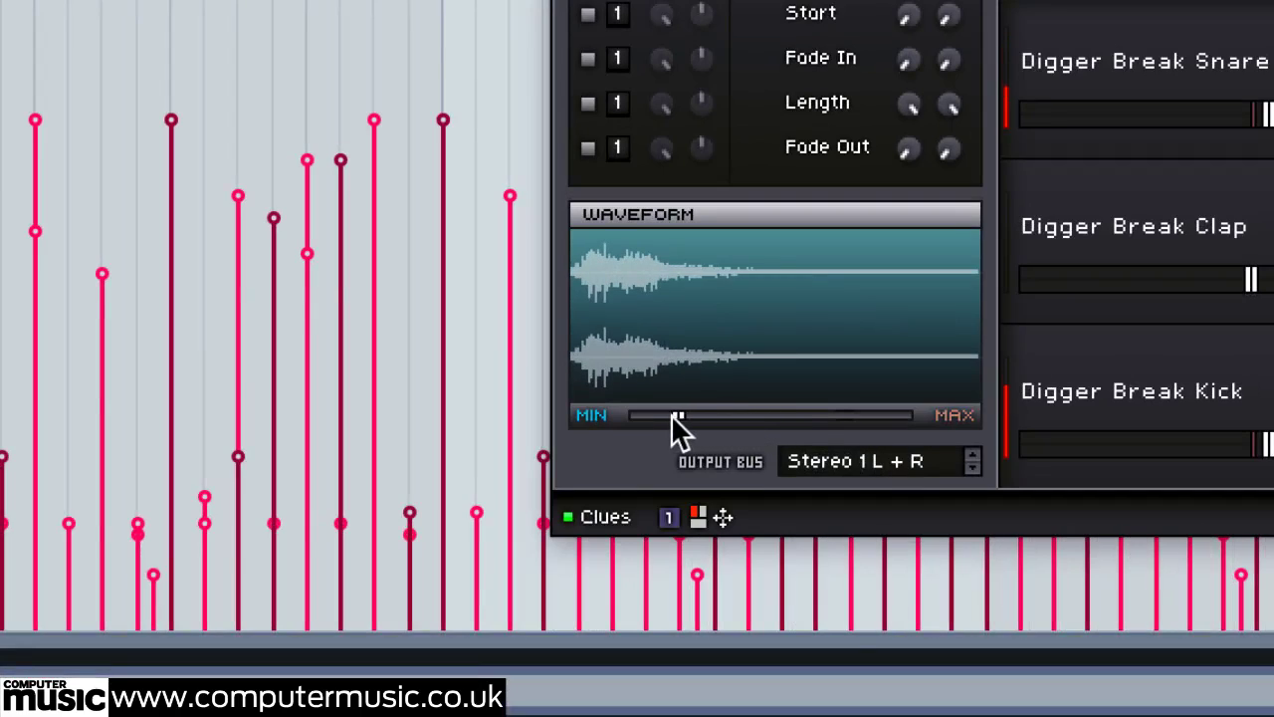
drag(636, 414, 769, 416)
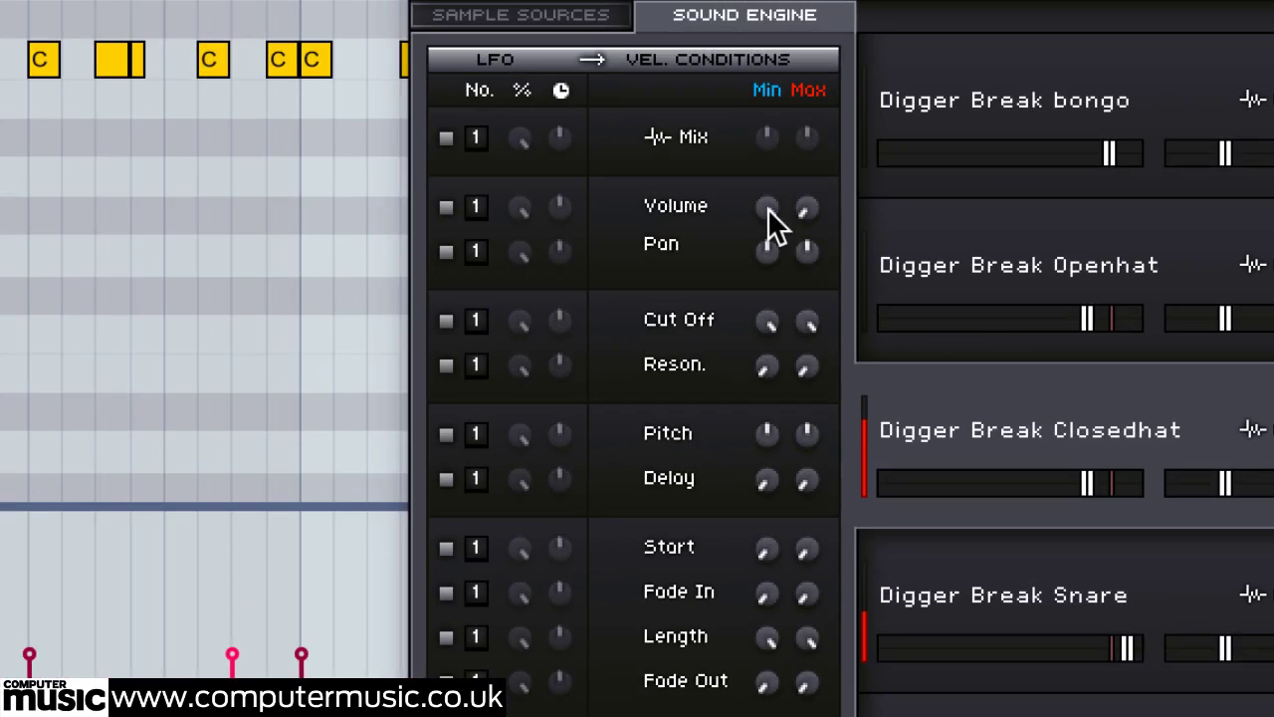
drag(768, 208, 769, 249)
drag(811, 203, 811, 169)
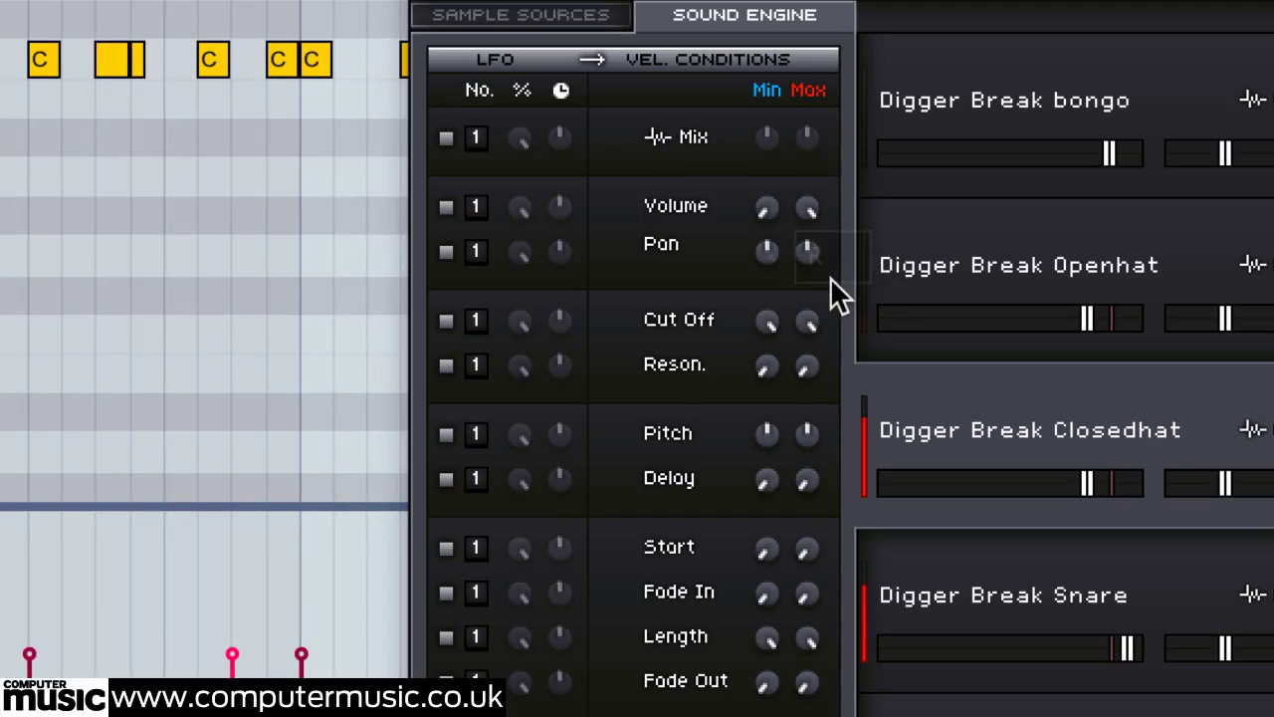
Step: Try extreme velocity panning on the Closedhat, and settle on L25 for Min and a position further left for Max
drag(830, 277, 792, 14)
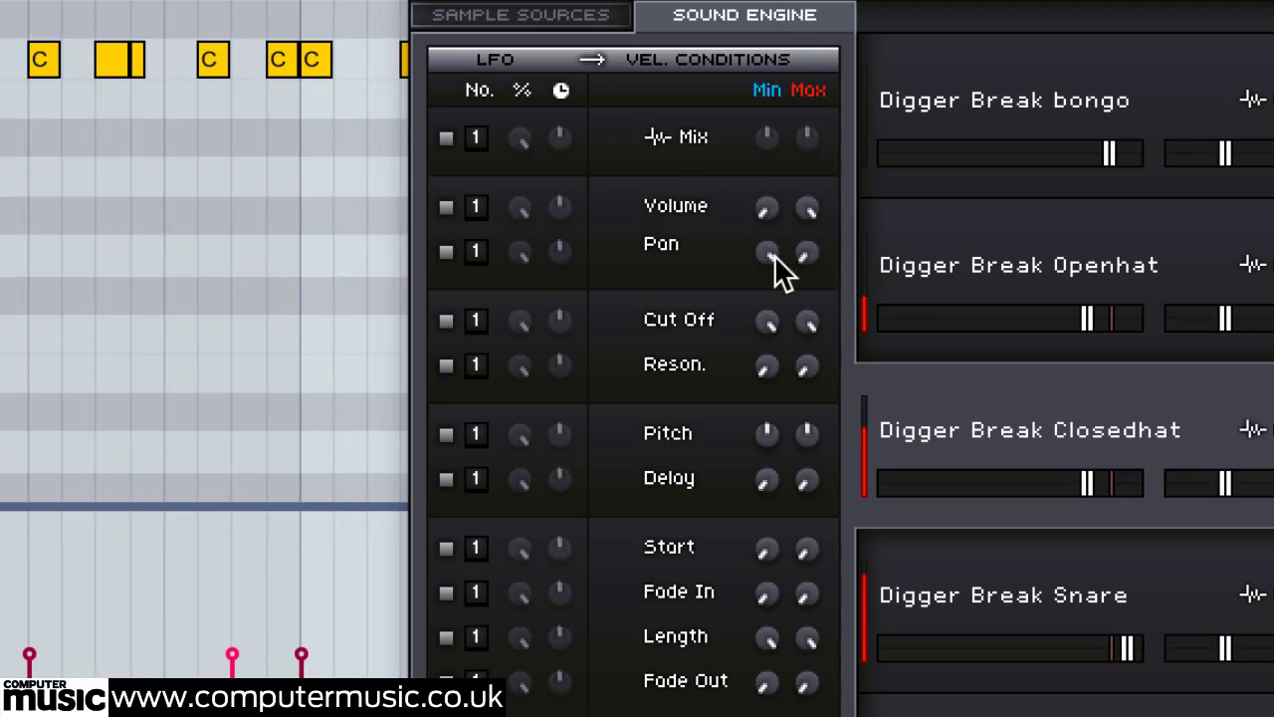
drag(773, 265, 749, 453)
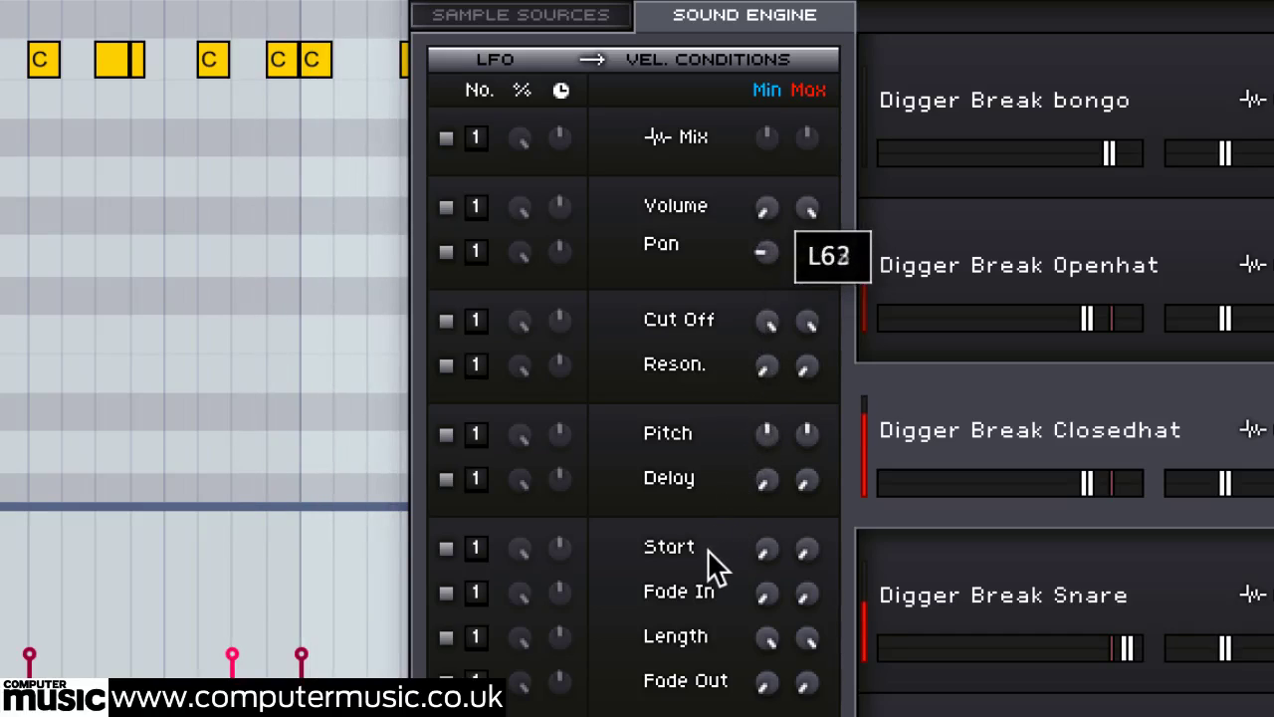
drag(708, 550, 721, 474)
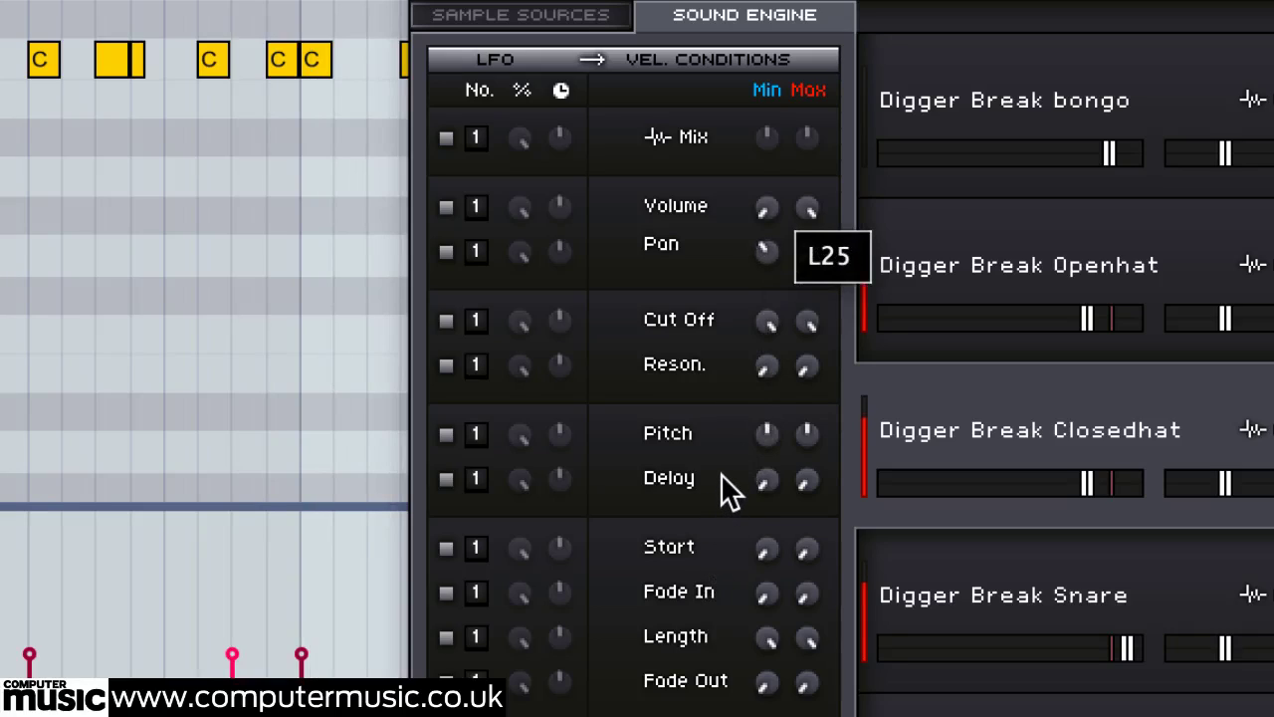
drag(806, 264, 830, 123)
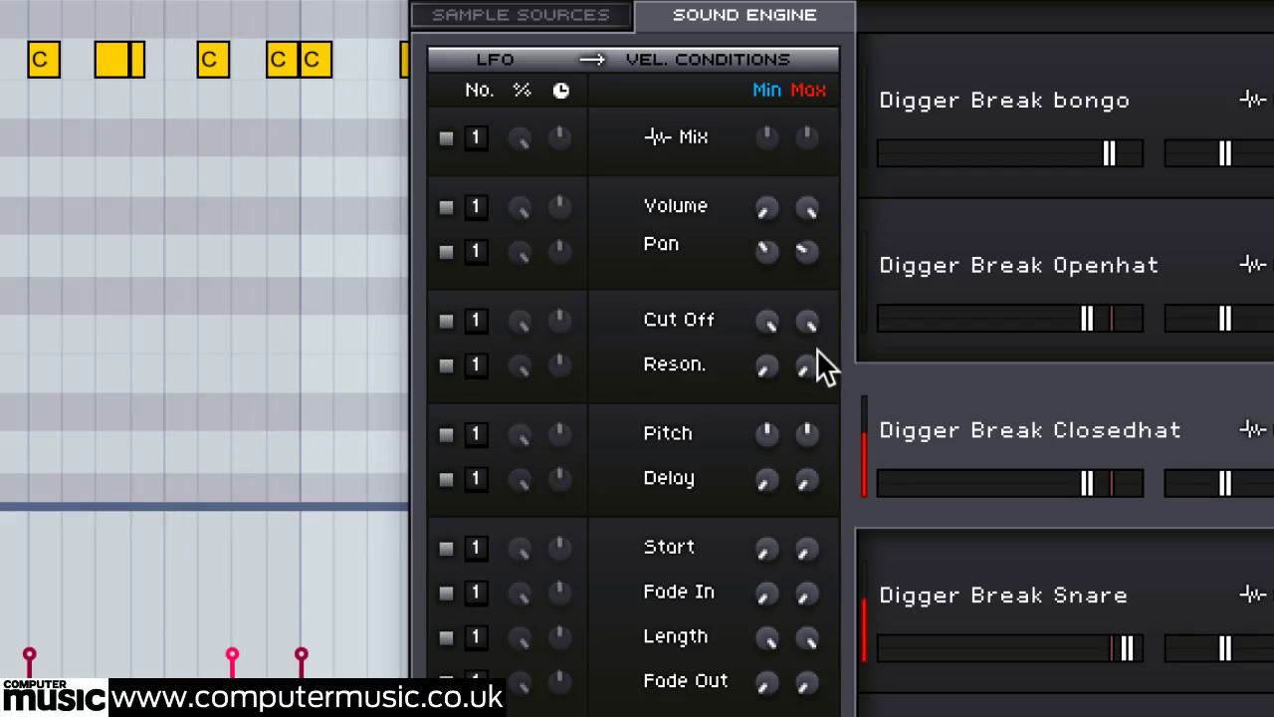
Step: Close the clip's note editor, and lower the Kick's Min cutoff to about halfway and its Min pitch fully
mouse_move(821, 366)
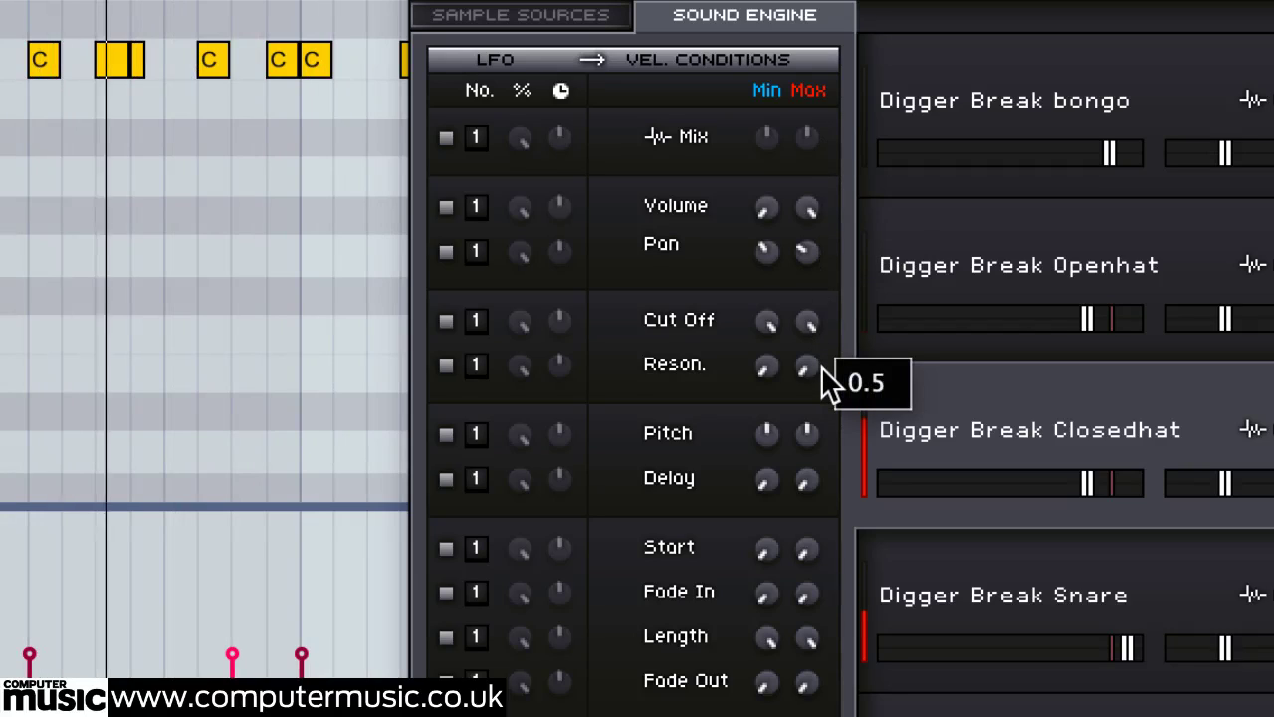
click(996, 713)
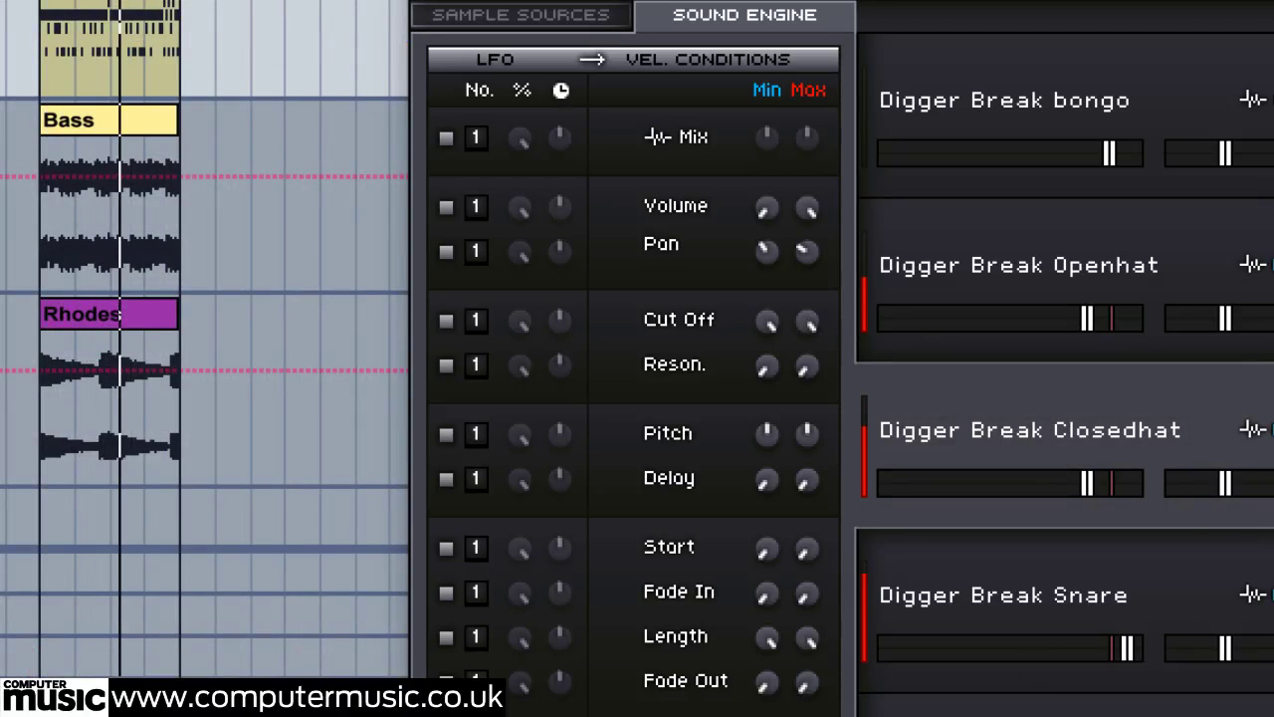
drag(775, 320, 756, 433)
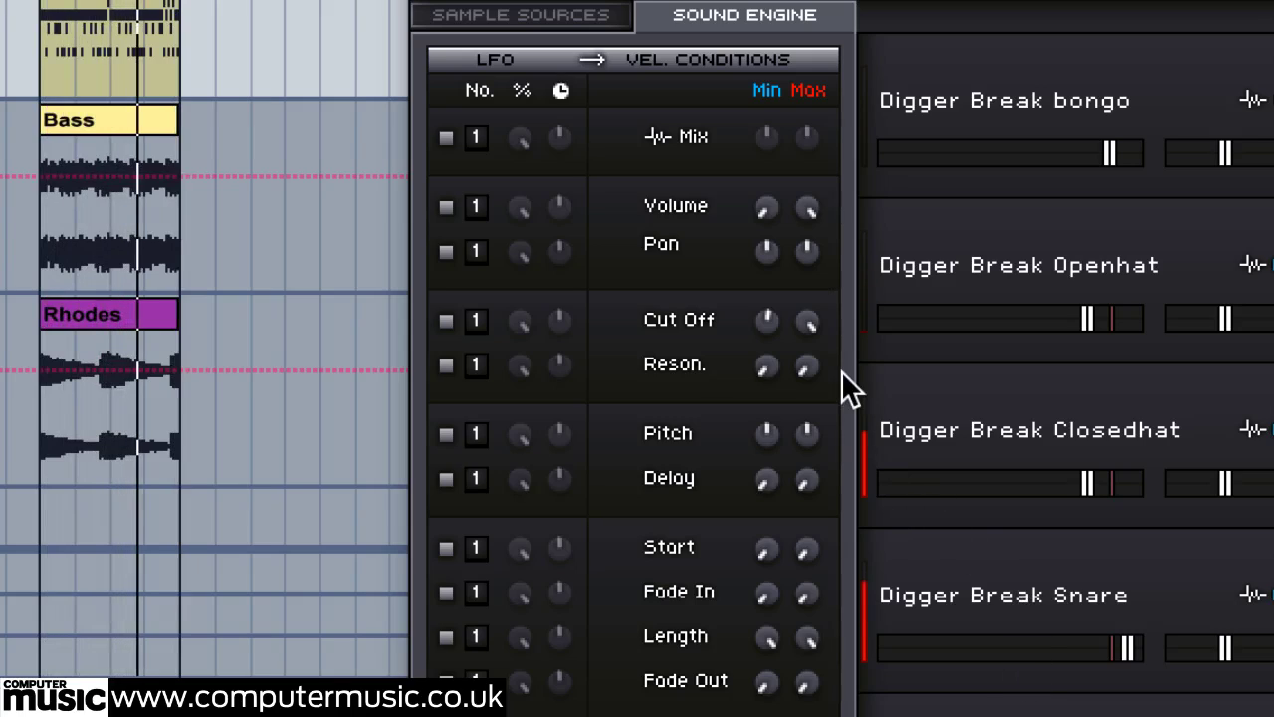
drag(768, 431, 741, 712)
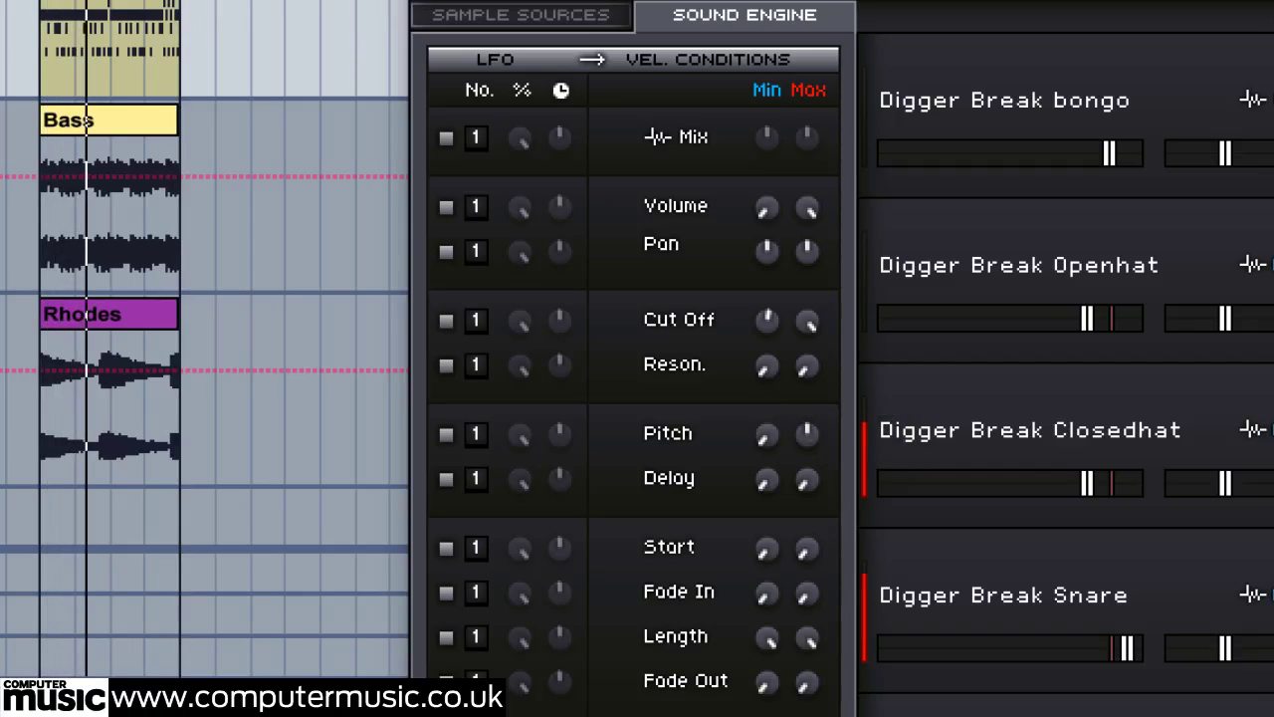
mouse_move(771, 430)
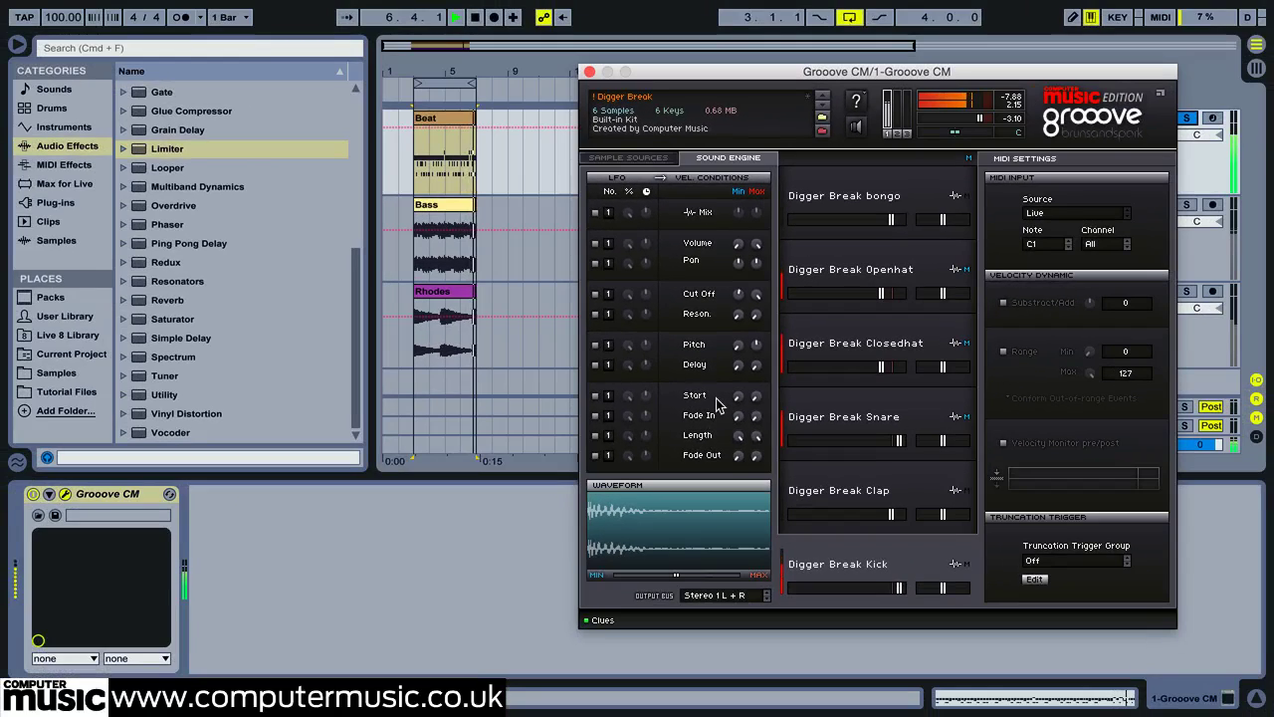
Step: Try raising the Beat clip's C1 kick note velocities to a peak of 127, and restore their original levels
double_click(434, 120)
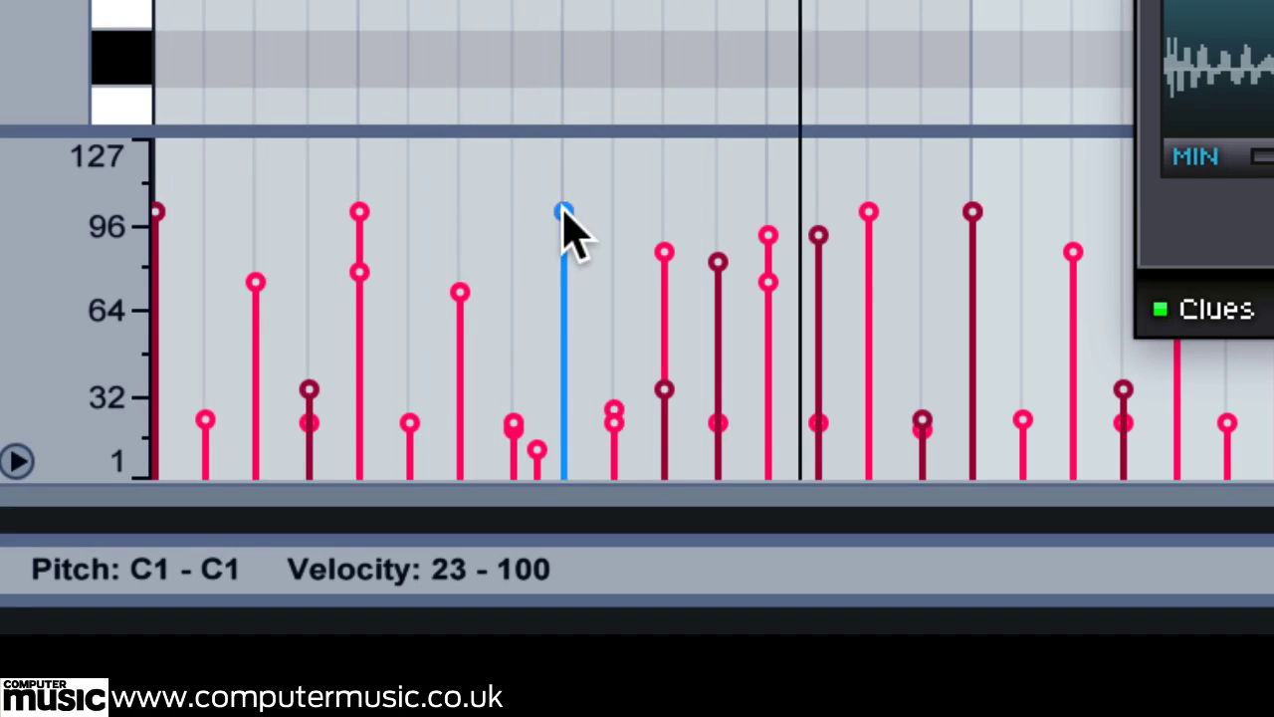
drag(563, 212, 562, 156)
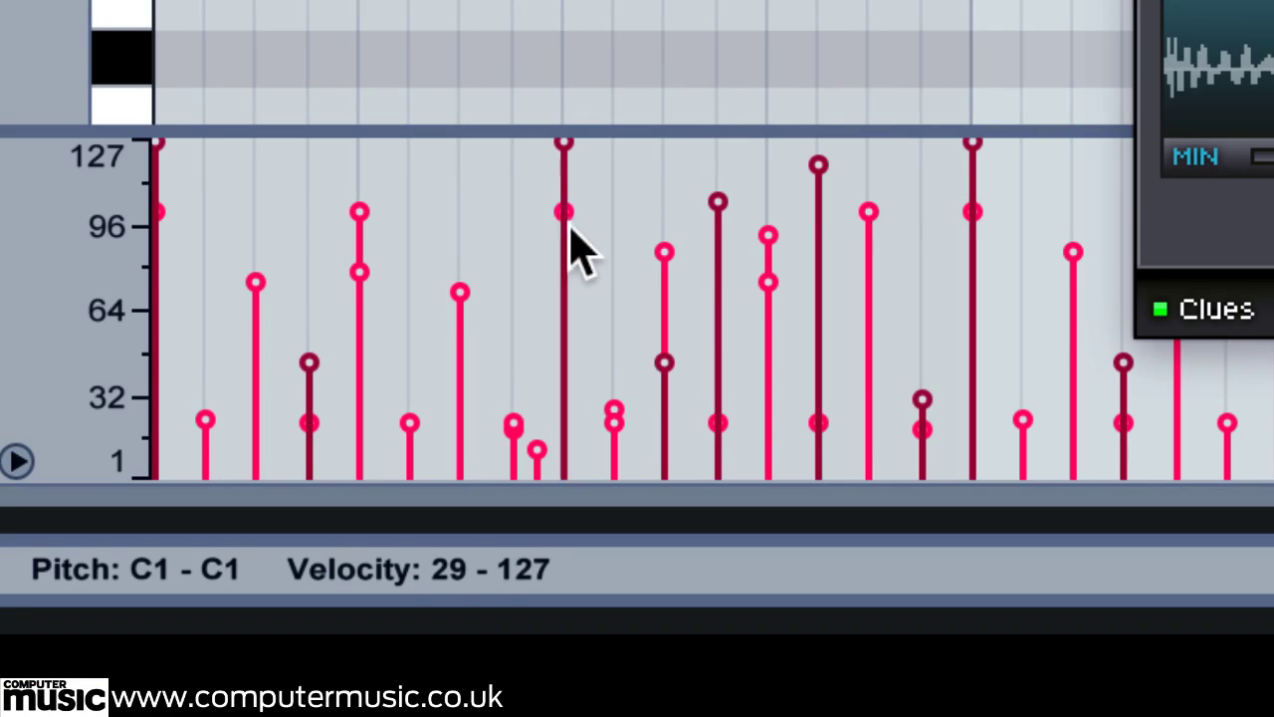
drag(563, 151, 563, 213)
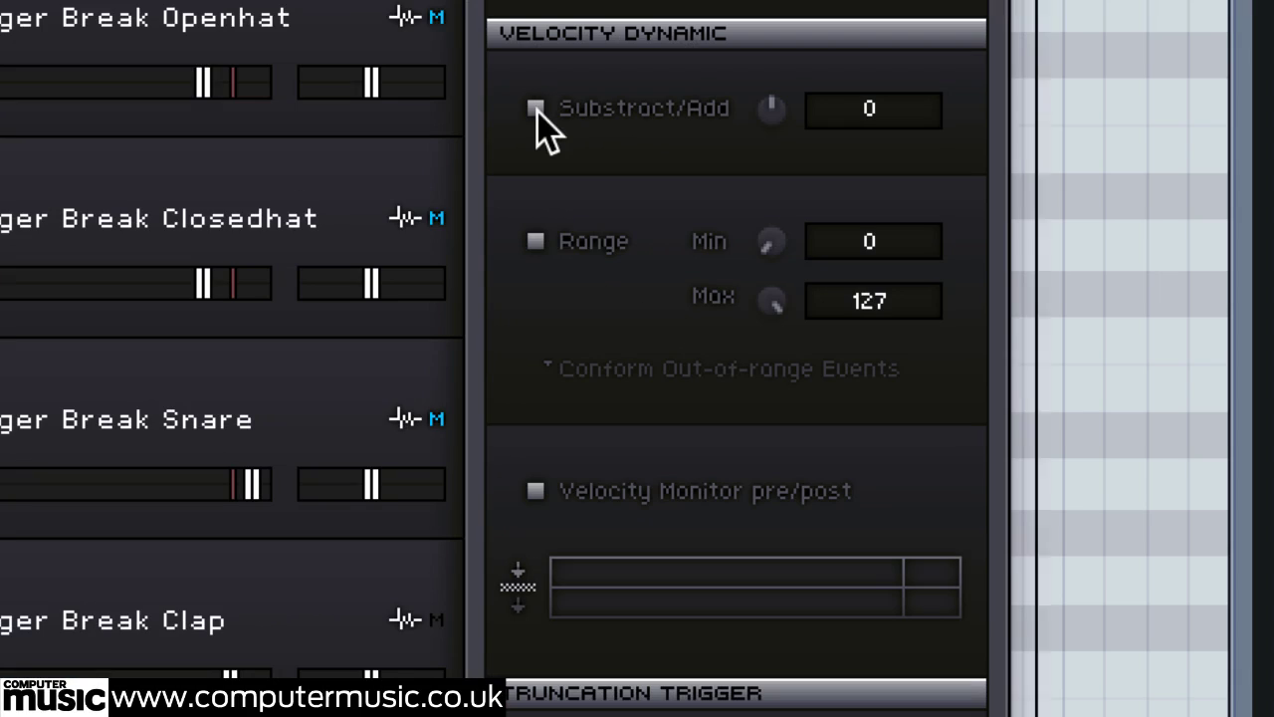
Step: Add 27 to the Kick's incoming velocities and enable the velocity Range with a Min of 116
click(533, 108)
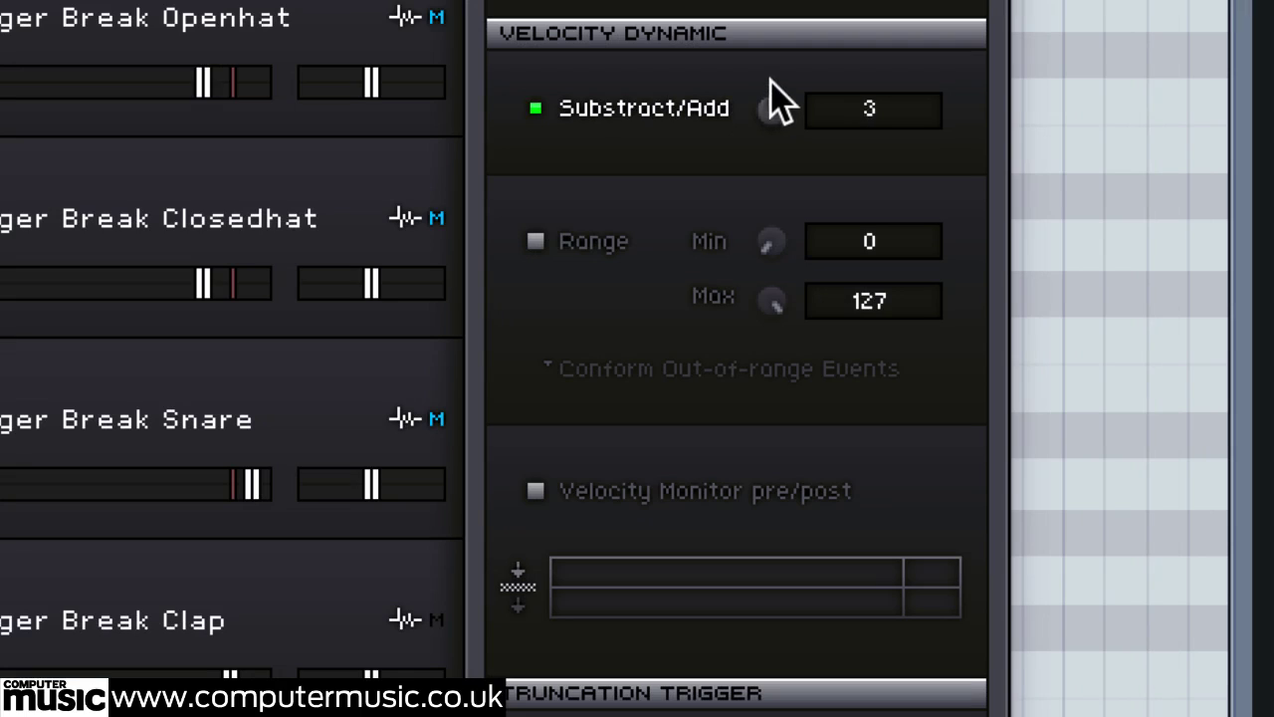
drag(771, 71, 787, 4)
click(534, 243)
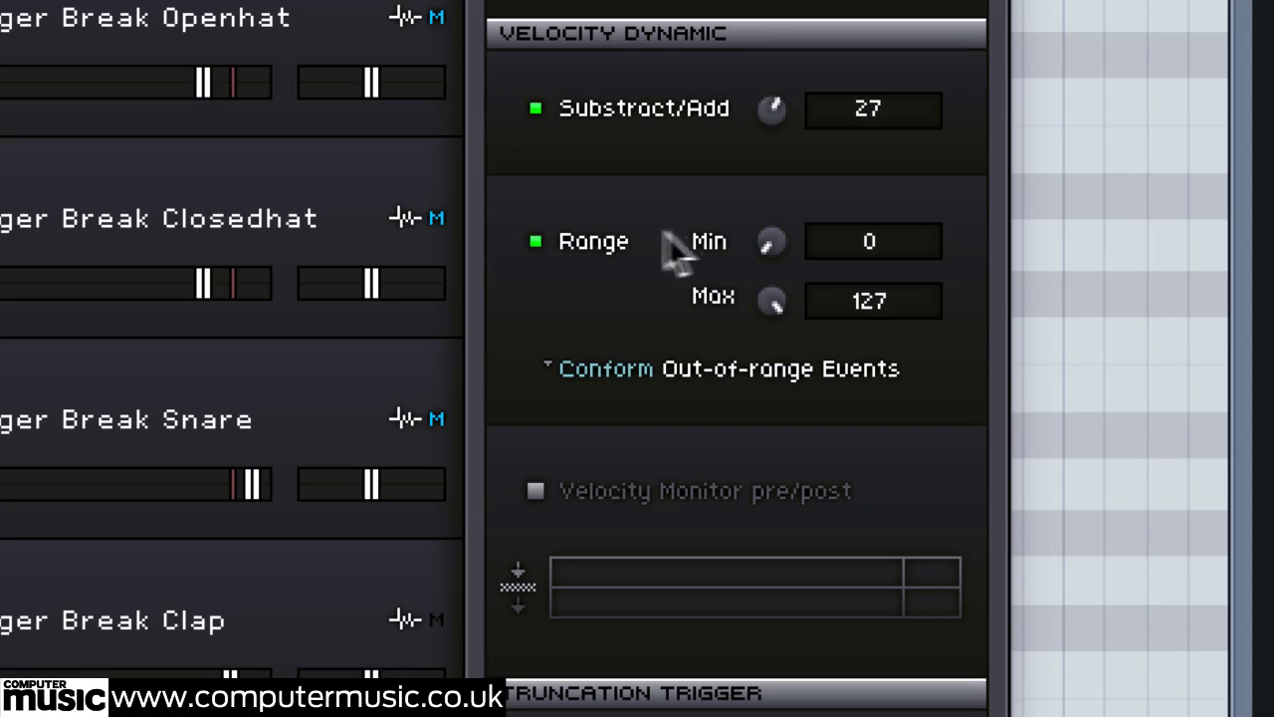
drag(777, 219, 785, 124)
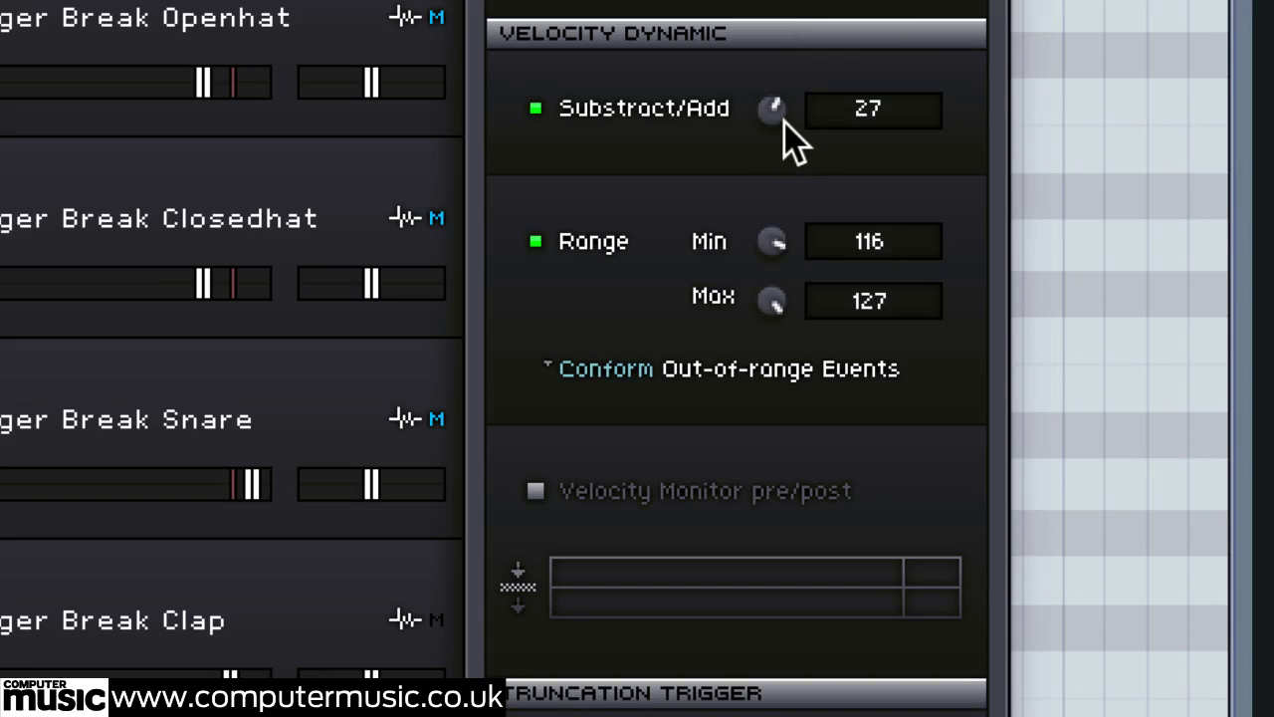
Step: Switch the Kick's out-of-range event handling to Ignore, and return it to Conform
click(640, 371)
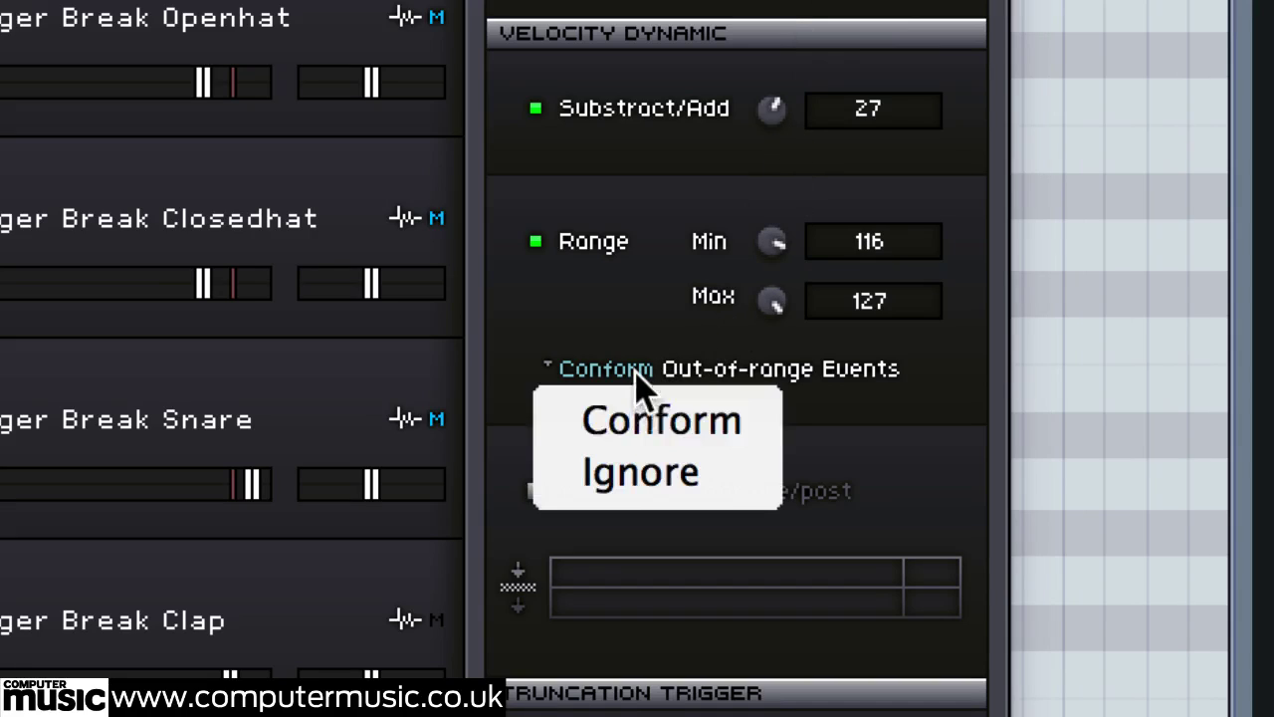
click(643, 476)
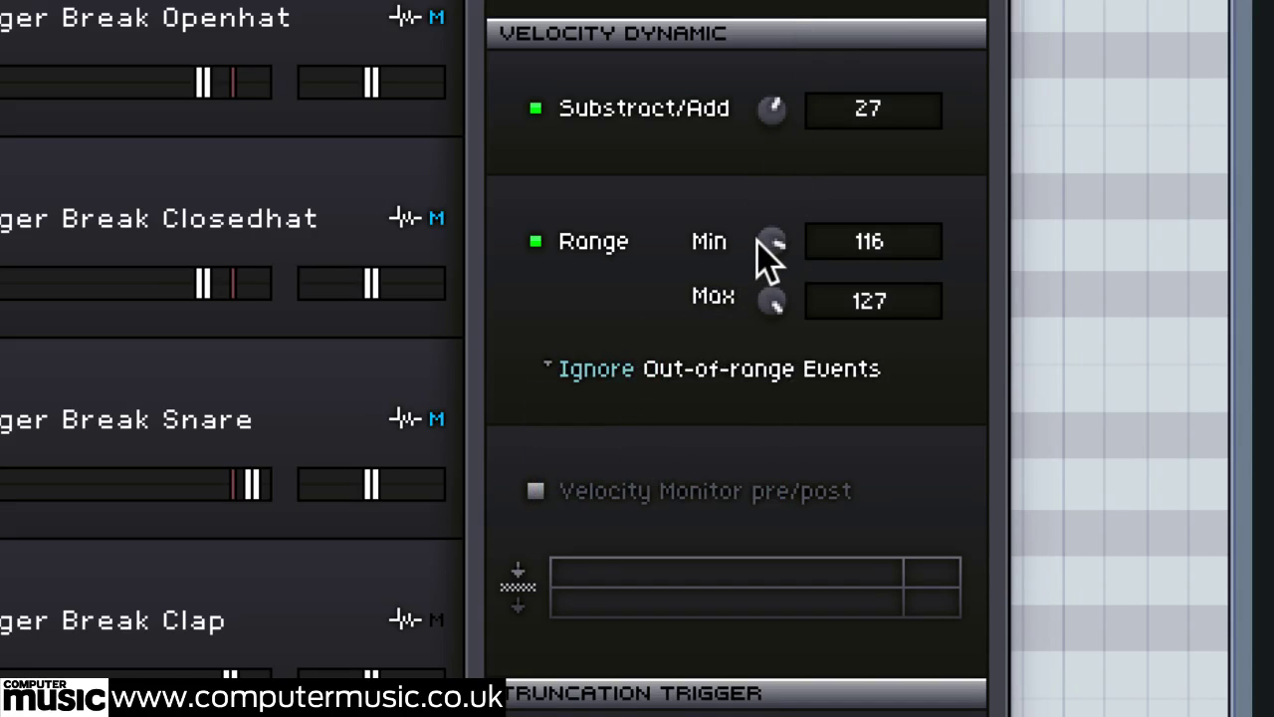
click(617, 386)
click(637, 422)
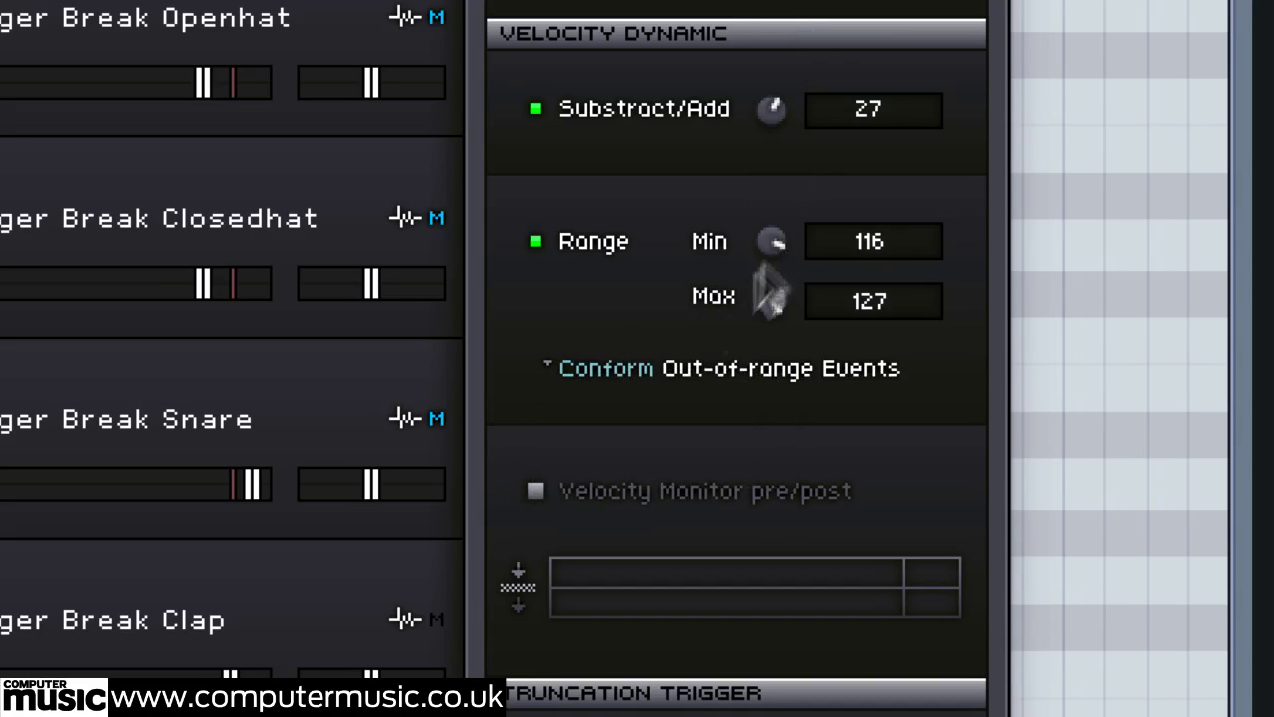
Step: Enable the pre/post velocity monitor, try Range Min values of 127, 76 and 0 on the Kick, and disable the Range
click(536, 490)
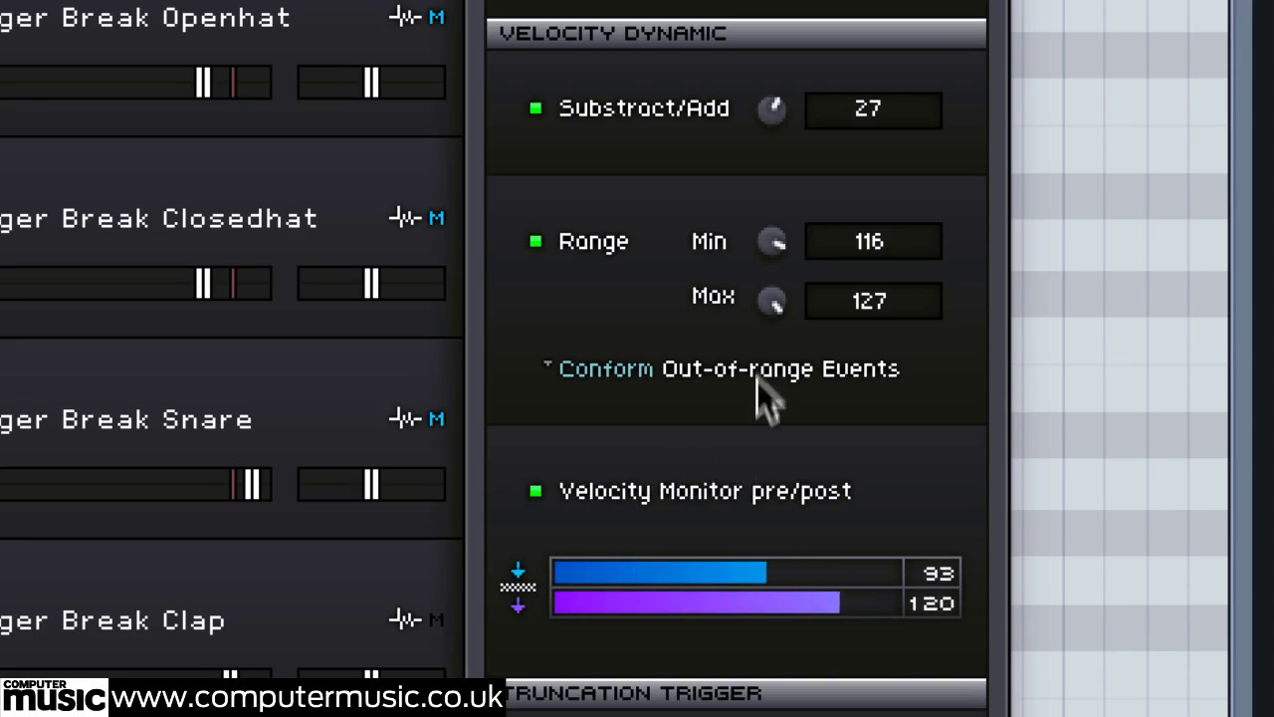
drag(776, 247, 797, 154)
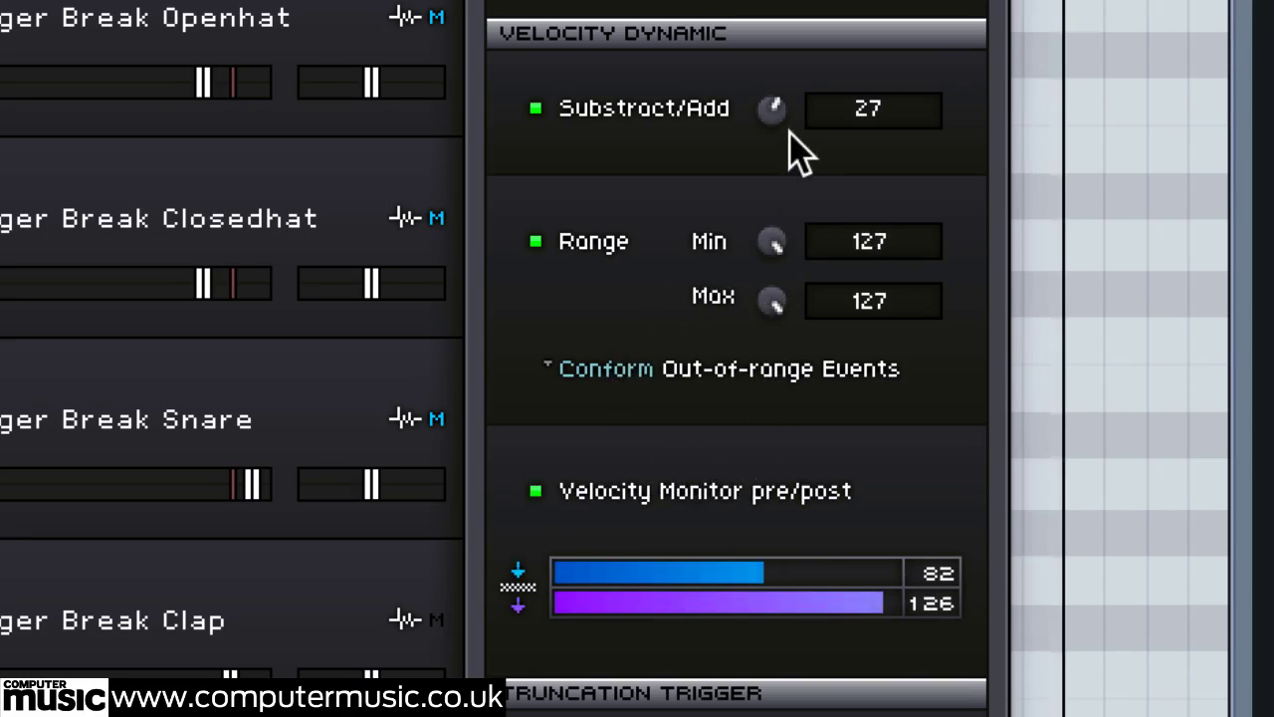
drag(773, 242, 720, 464)
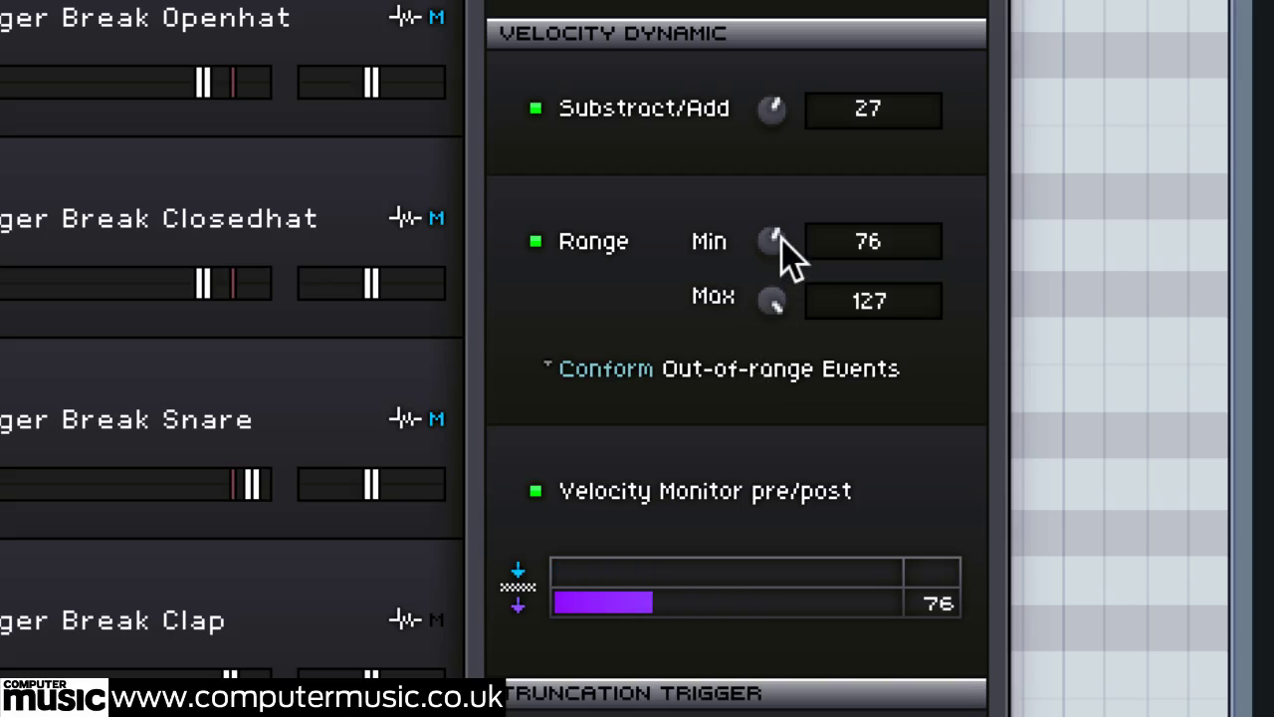
drag(780, 237, 727, 707)
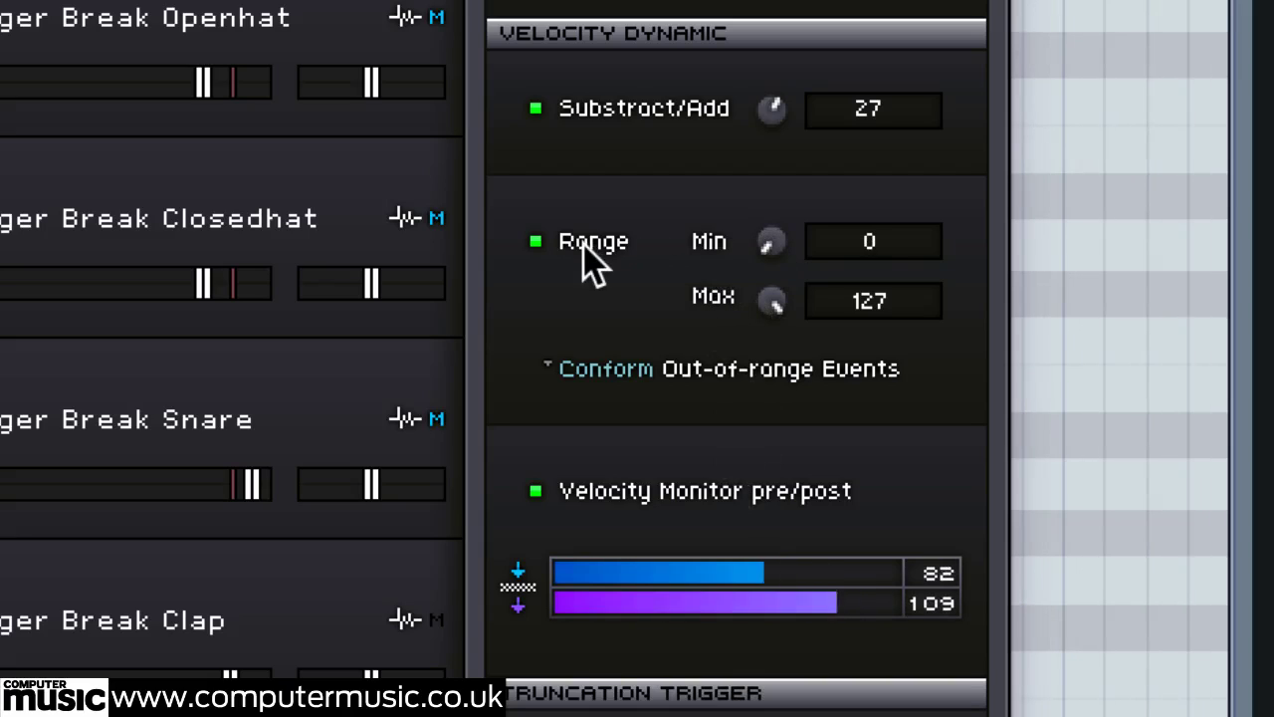
click(536, 242)
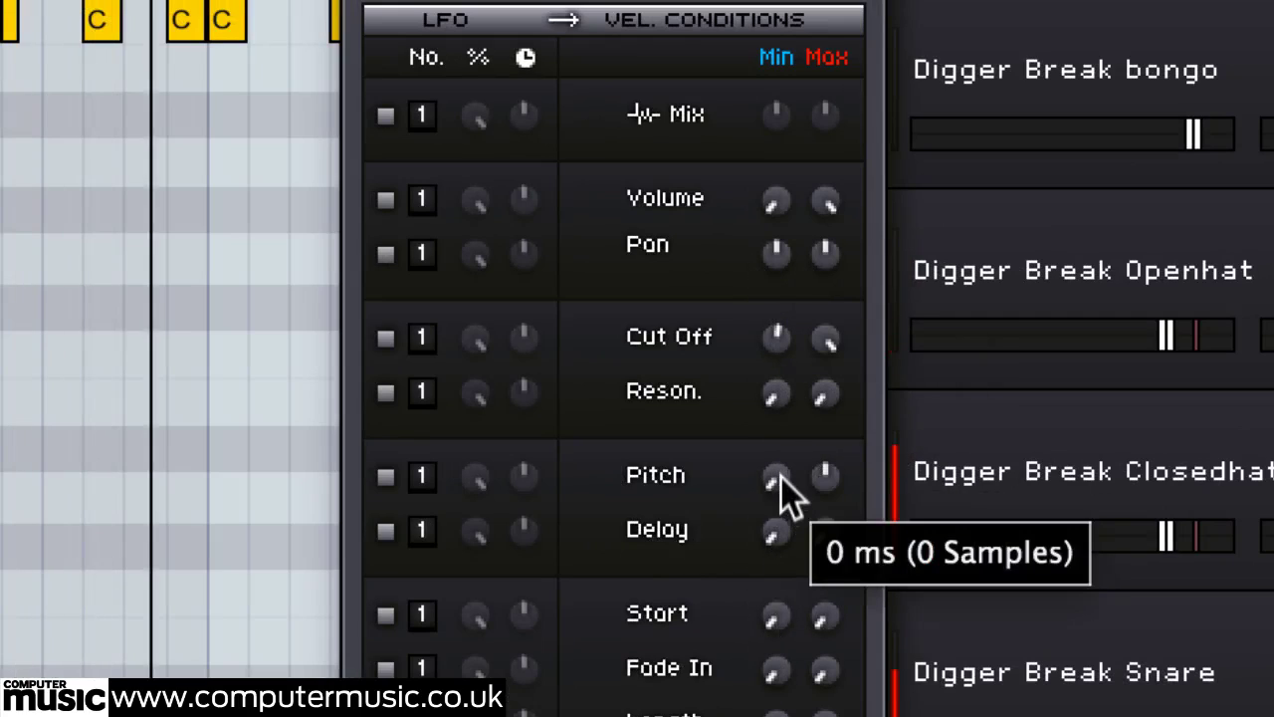
Step: Raise the Kick's Min velocity pitch to just below centre
drag(764, 436, 792, 303)
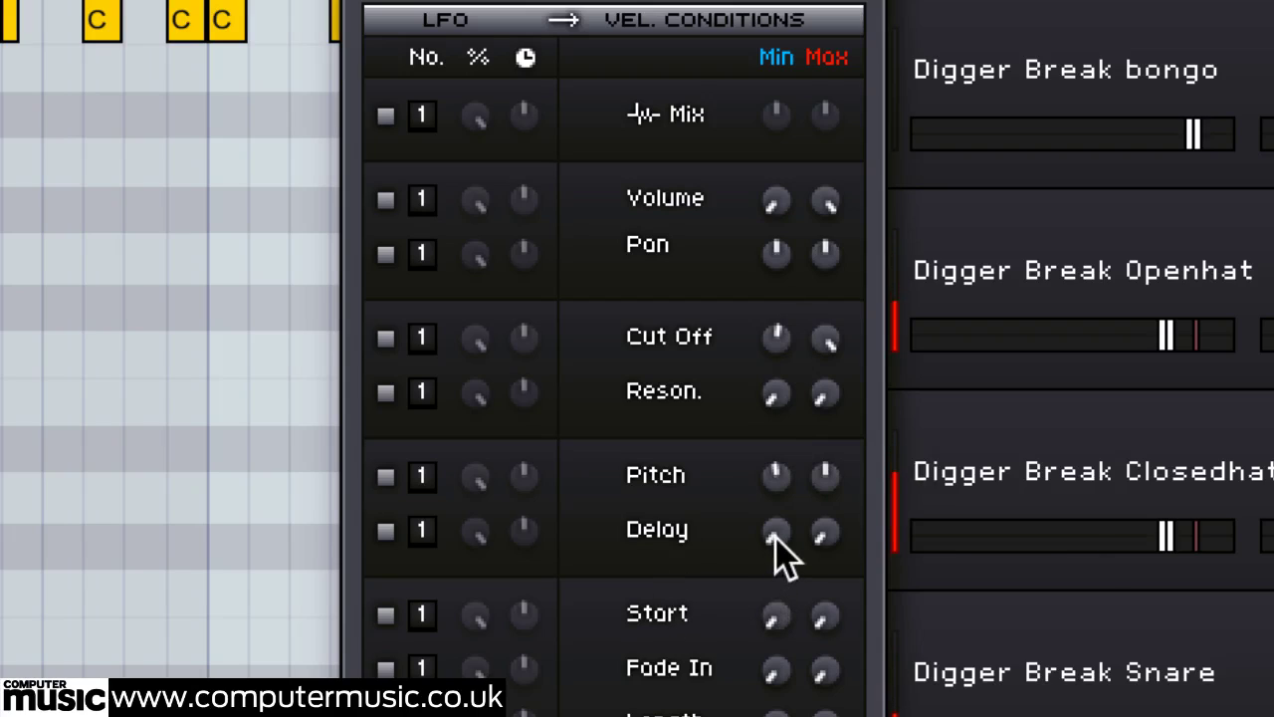
Step: Raise the Kick's Max velocity Delay slightly above 0 ms, leaving the Min Delay alone
mouse_move(779, 555)
mouse_move(828, 530)
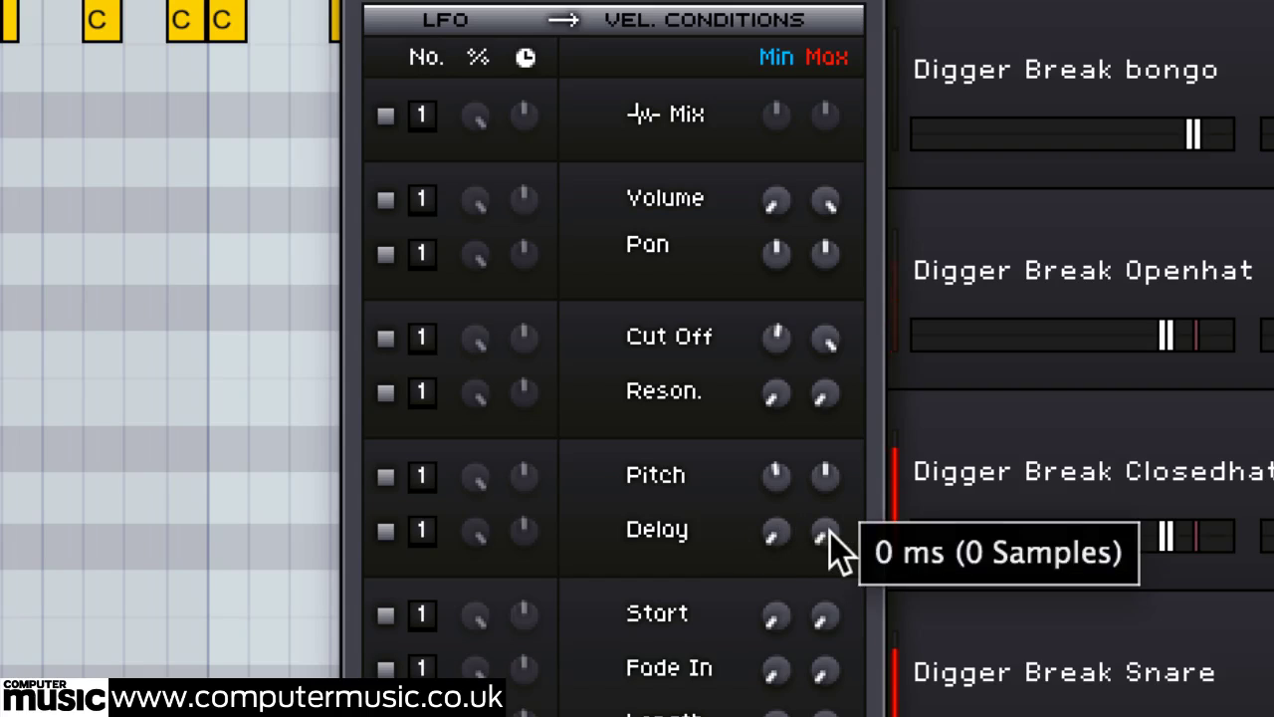
drag(830, 532, 828, 488)
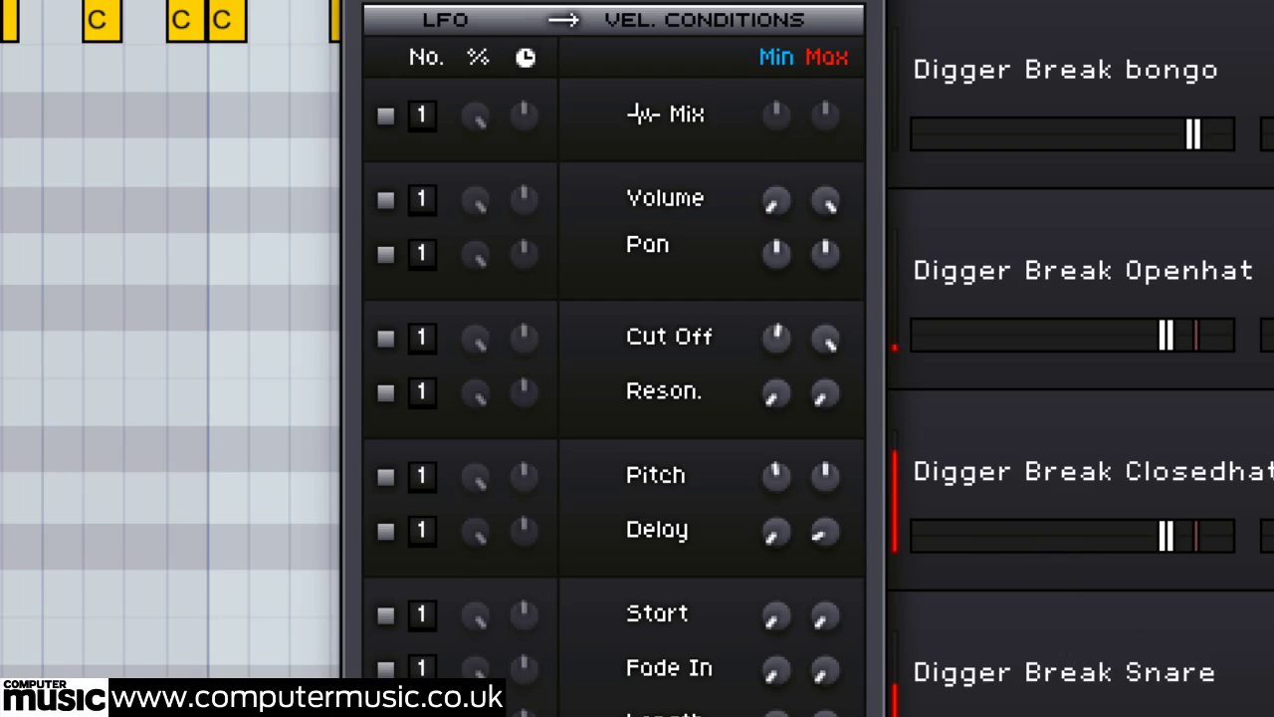
Step: Try a Min velocity Delay of 50 ms on the Closedhat and reduce it to a lower, slightly raised setting
click(1084, 484)
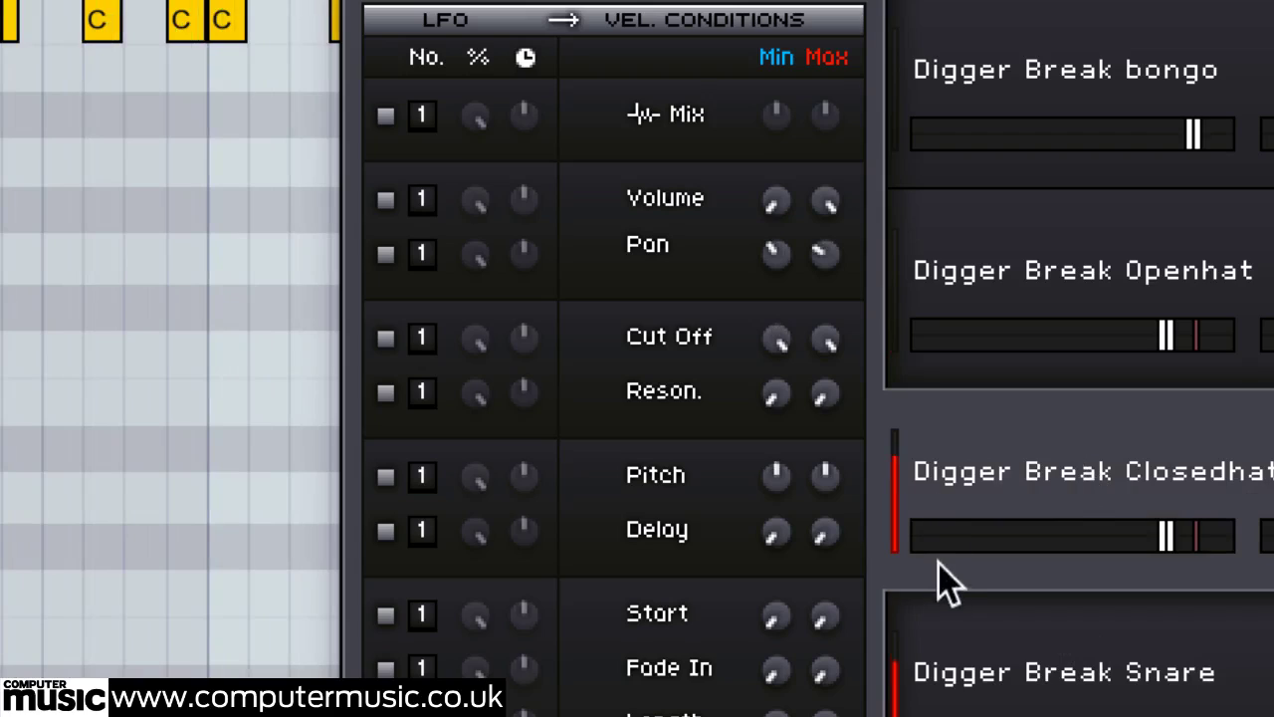
drag(775, 536, 783, 464)
drag(775, 532, 785, 433)
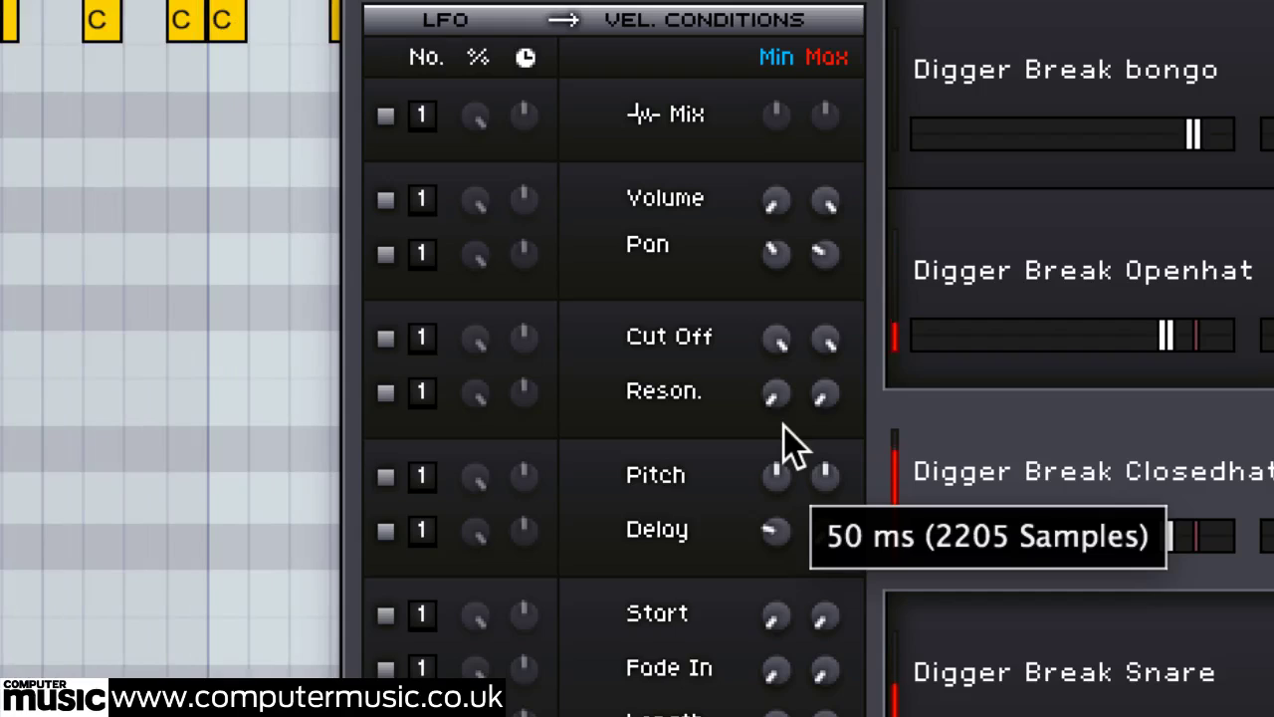
drag(784, 426, 775, 533)
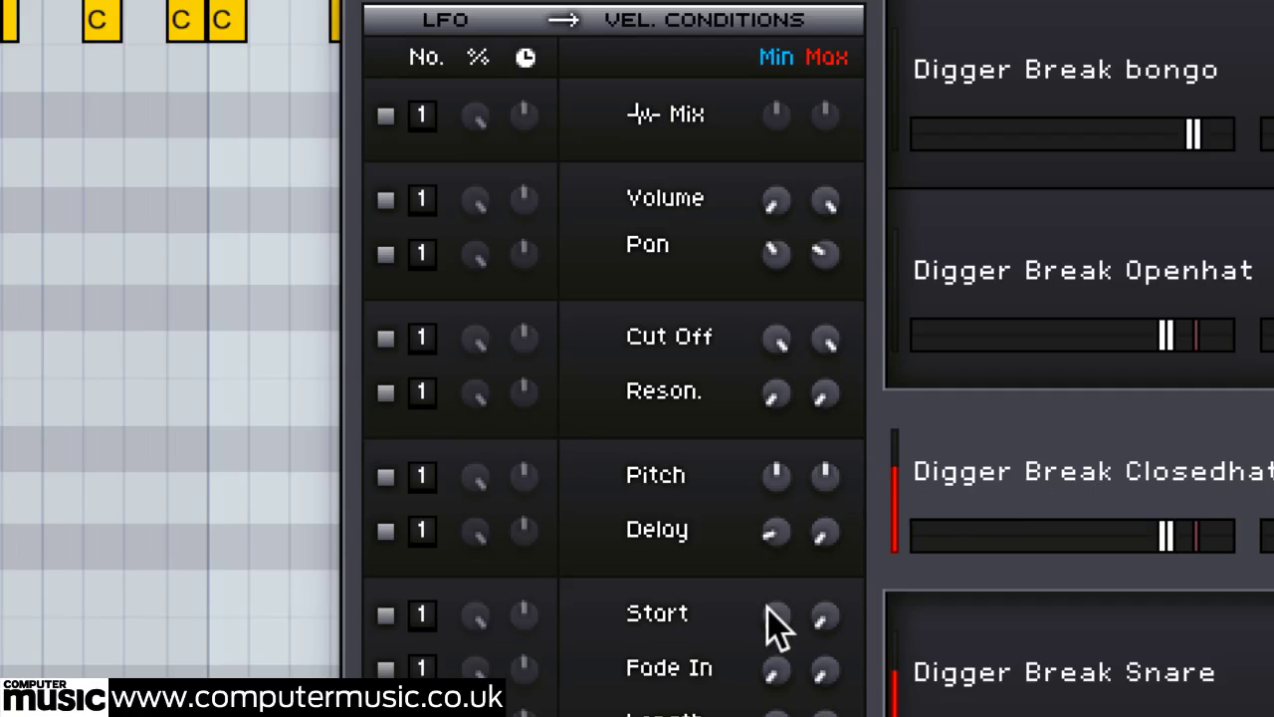
Step: Raise the Closedhat's Min velocity Start beyond 37 ms, and enable and increase its Substract/Add velocity offset
drag(769, 606, 807, 389)
scroll(771, 615, up, 4)
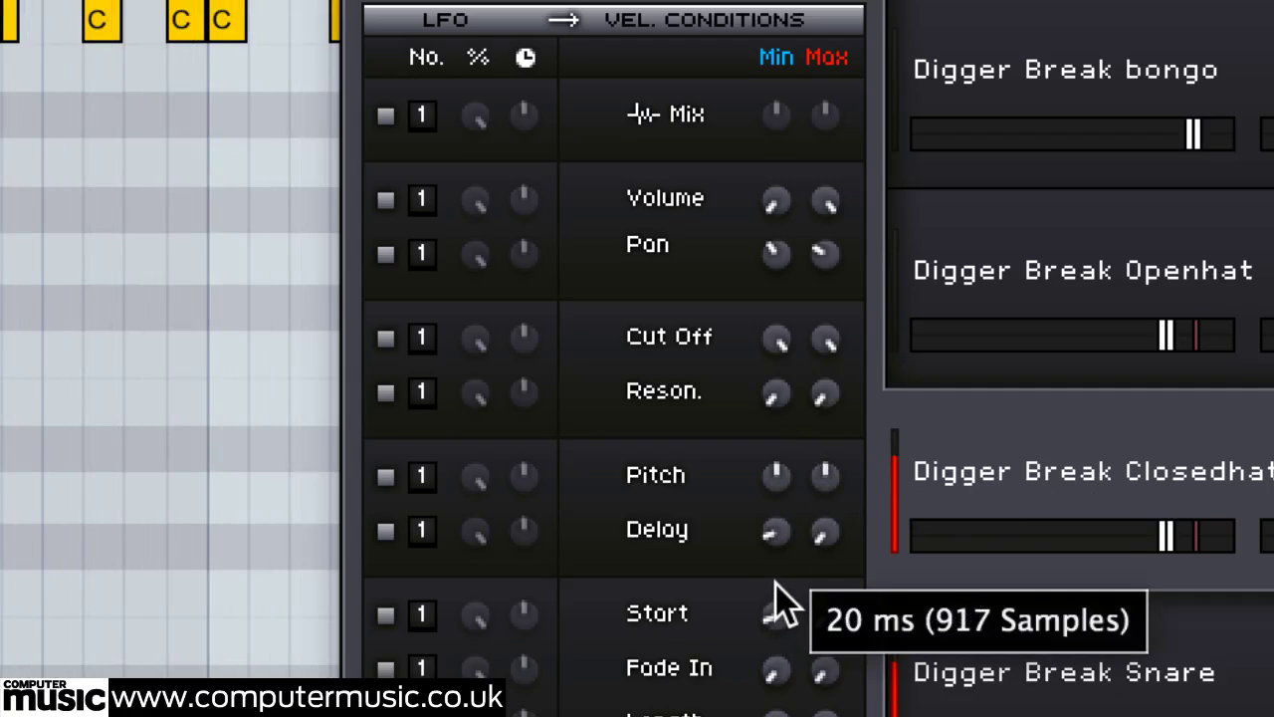
drag(781, 602, 789, 345)
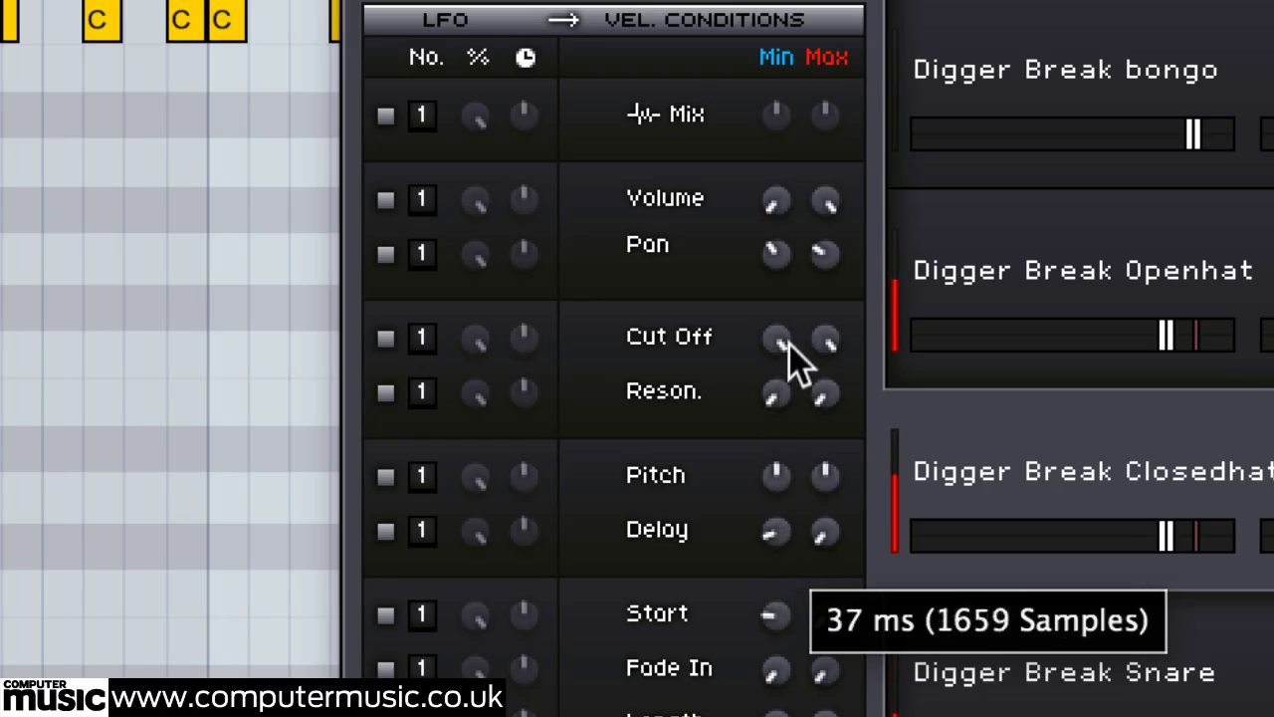
drag(776, 623, 778, 441)
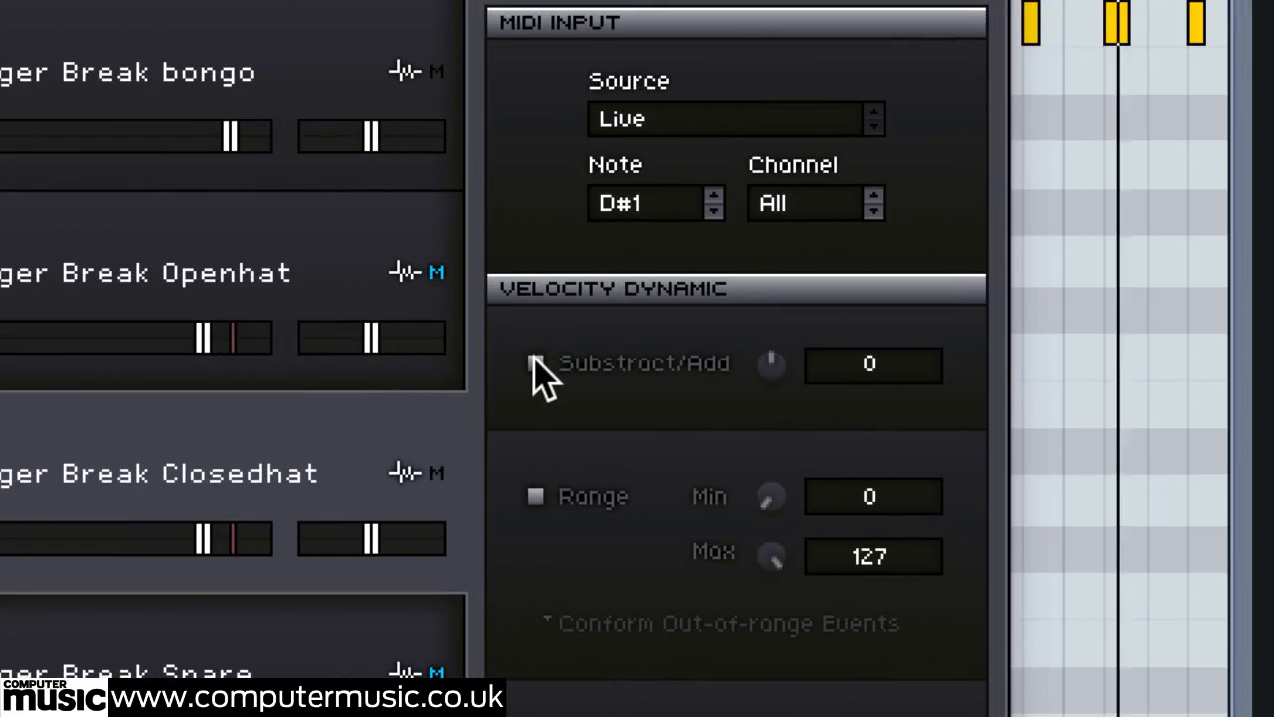
click(535, 364)
drag(768, 362, 790, 131)
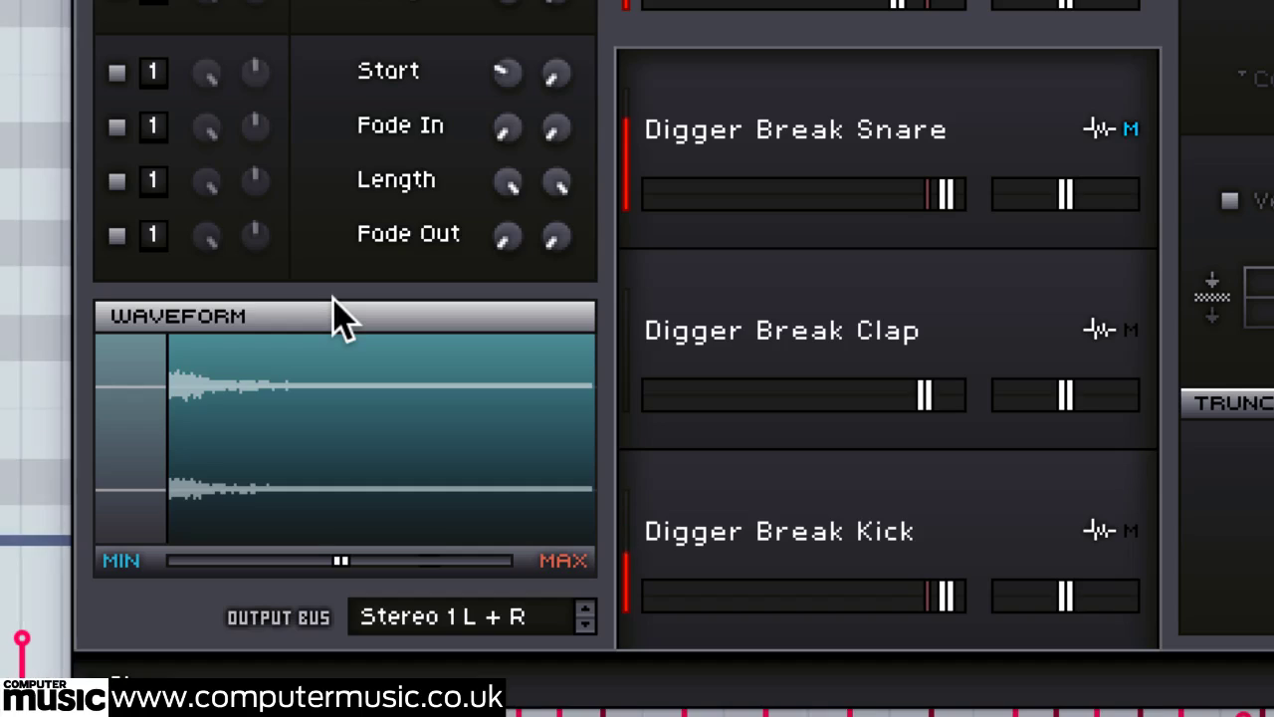
Step: Unmute the Snare and try out the Min velocity Fade In on the Snare and the Kick
click(1131, 129)
click(769, 133)
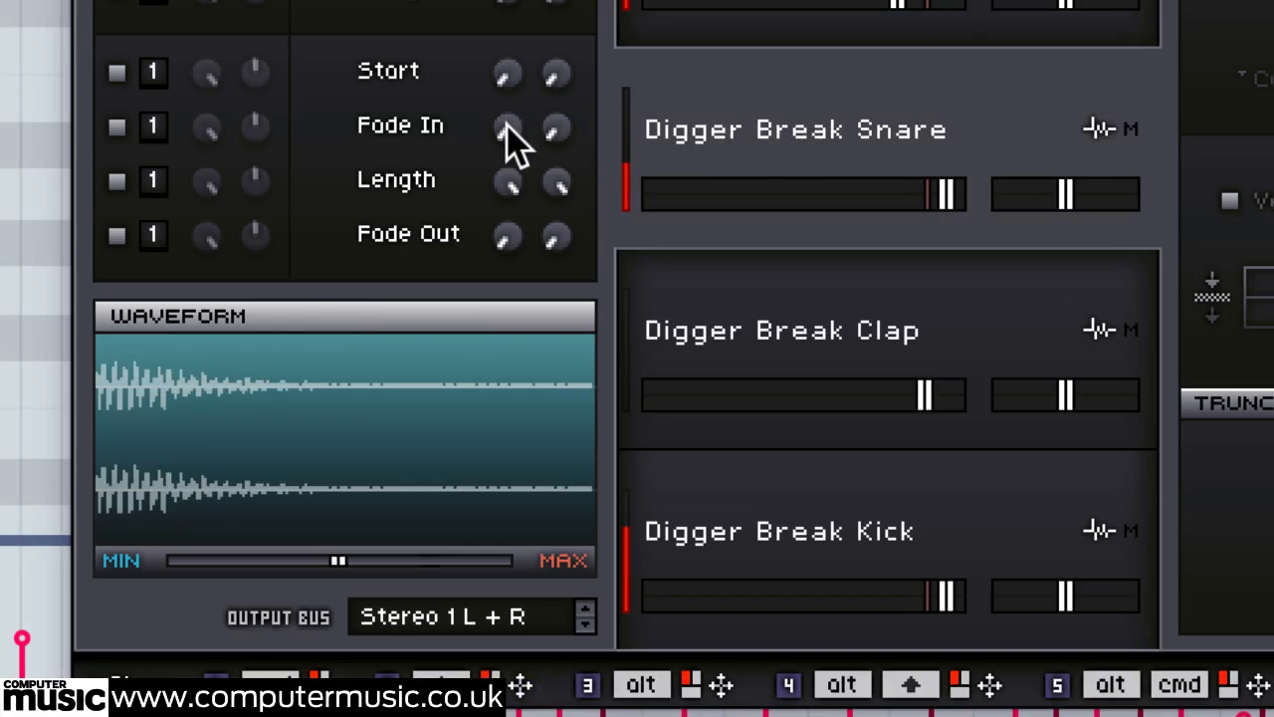
drag(506, 123, 506, 38)
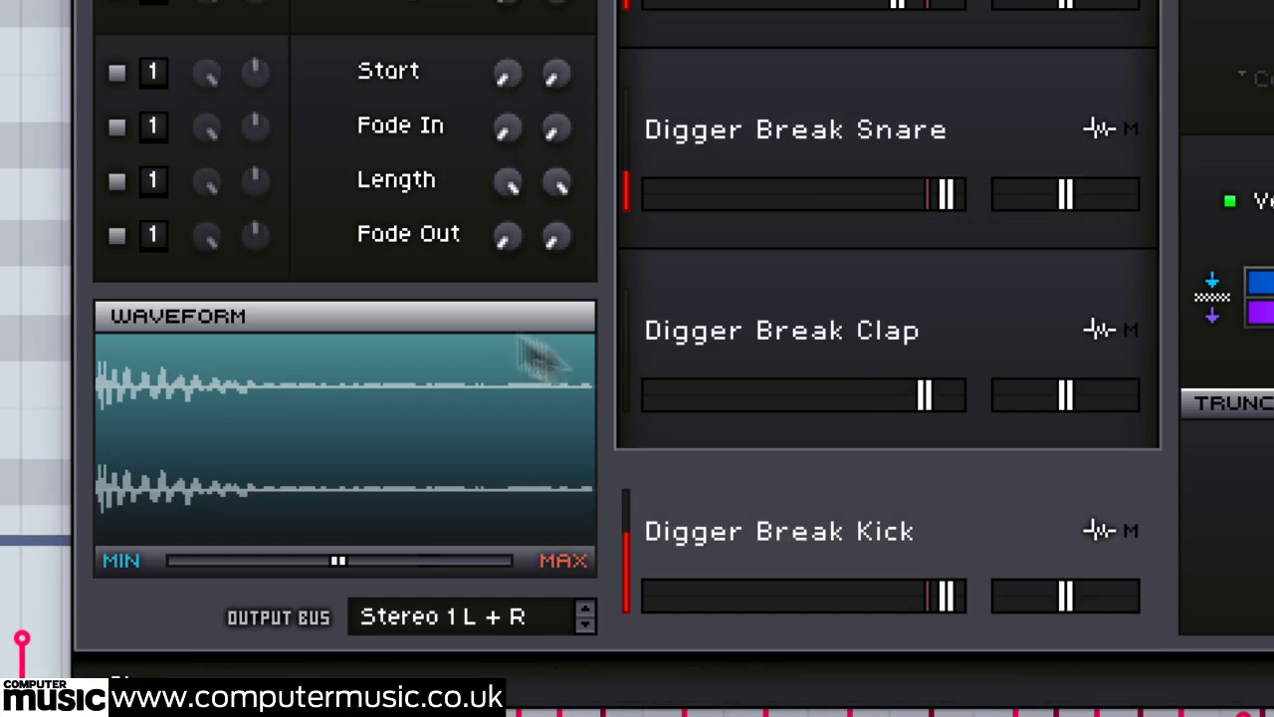
mouse_move(504, 90)
drag(504, 49, 504, 37)
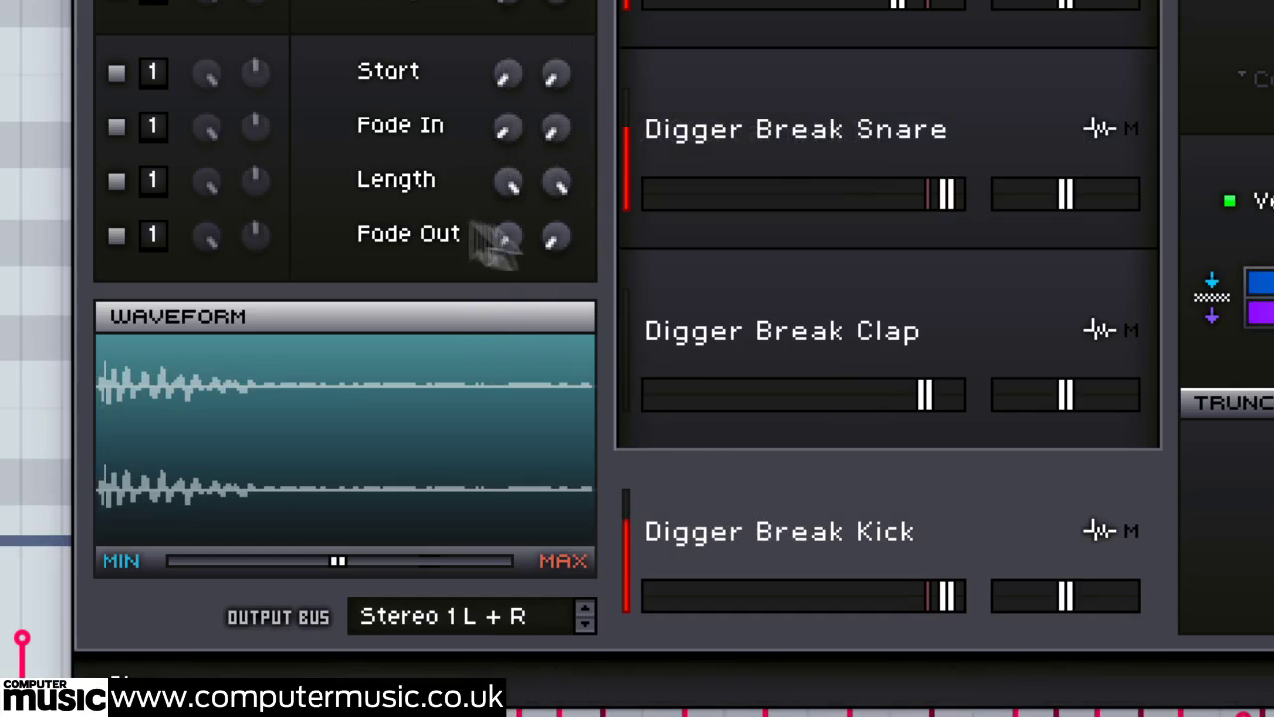
drag(500, 125, 476, 528)
Step: Try a Min velocity Length of 22 ms on the Snare, restore it to 245 ms, and try a 10 ms Fade In
click(762, 103)
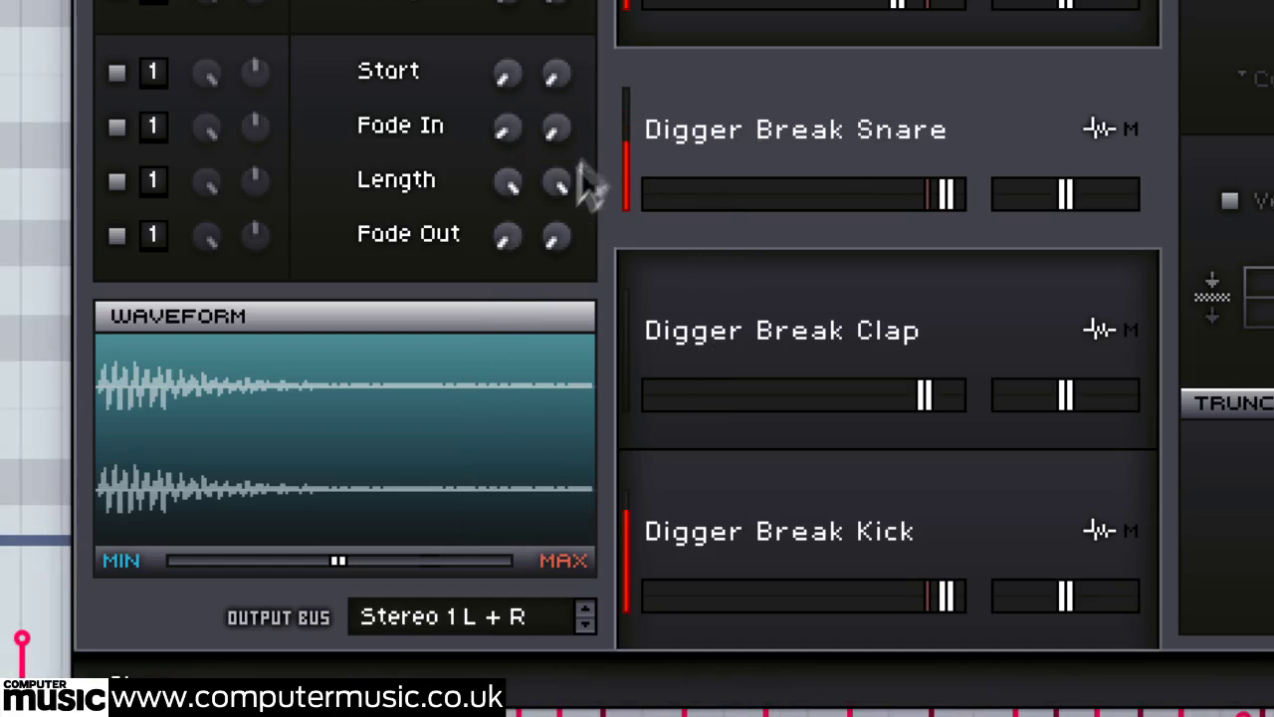
drag(511, 191, 495, 539)
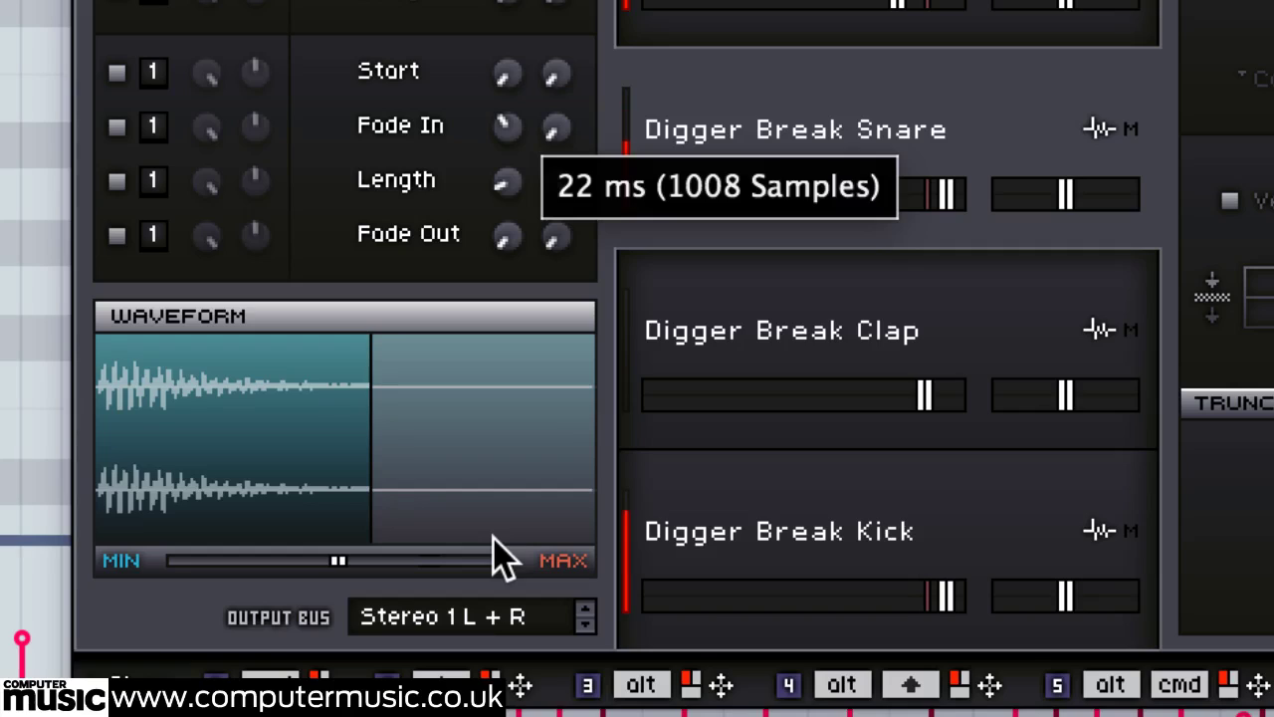
mouse_move(495, 556)
mouse_down()
mouse_move(518, 369)
mouse_move(512, 146)
mouse_up()
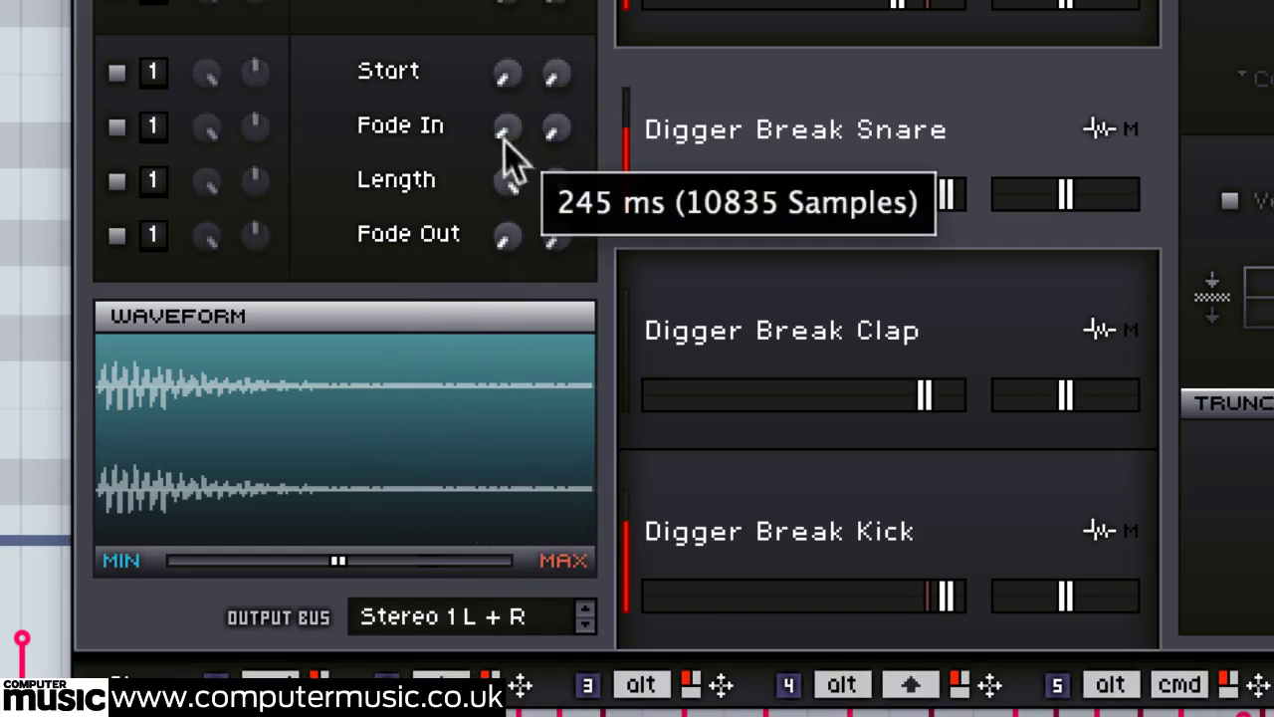
mouse_move(506, 130)
mouse_down()
mouse_move(505, 94)
mouse_move(506, 132)
mouse_up()
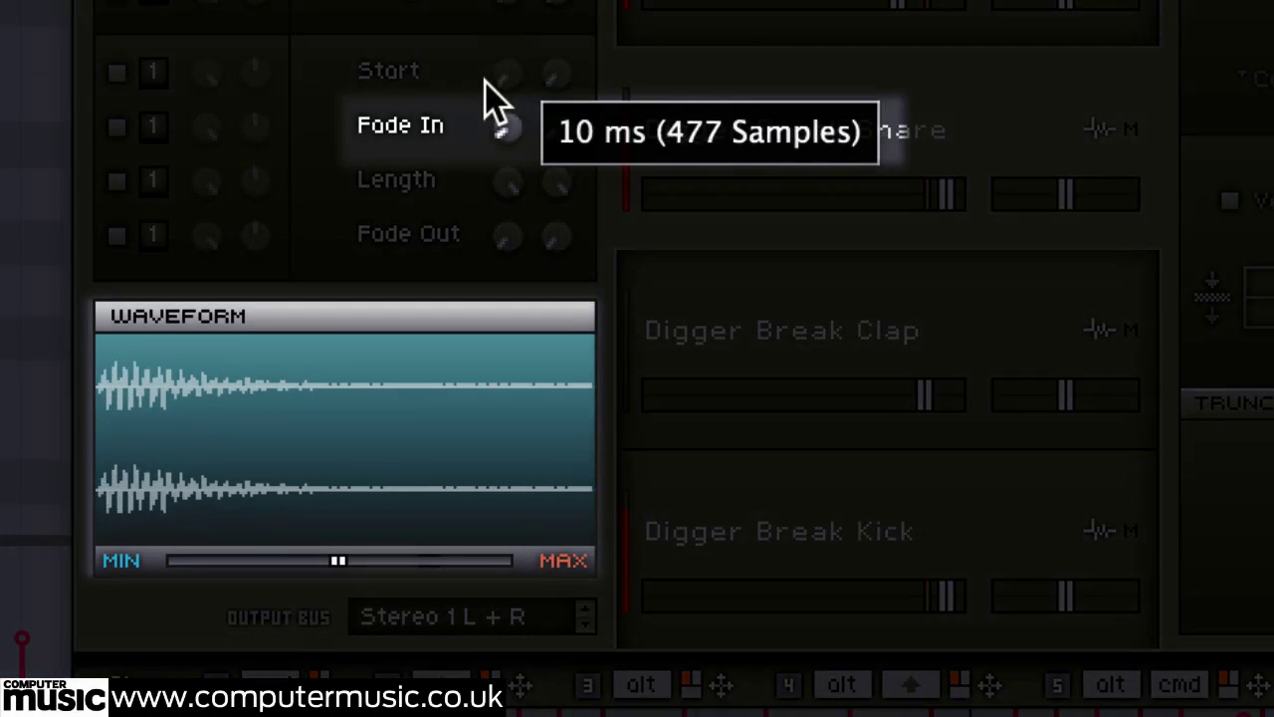
mouse_move(485, 80)
mouse_down()
mouse_move(489, 63)
mouse_move(482, 104)
mouse_up()
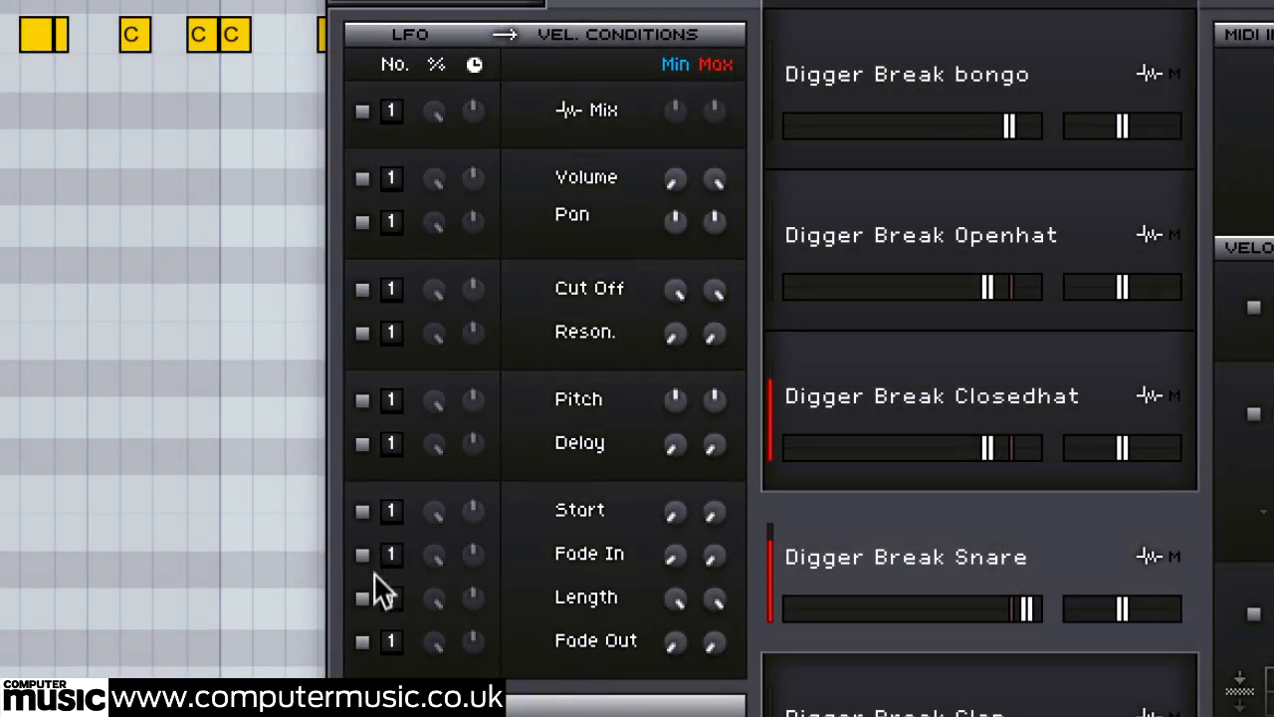
click(361, 405)
click(361, 404)
click(389, 403)
click(417, 446)
click(396, 410)
click(407, 416)
click(361, 400)
click(362, 401)
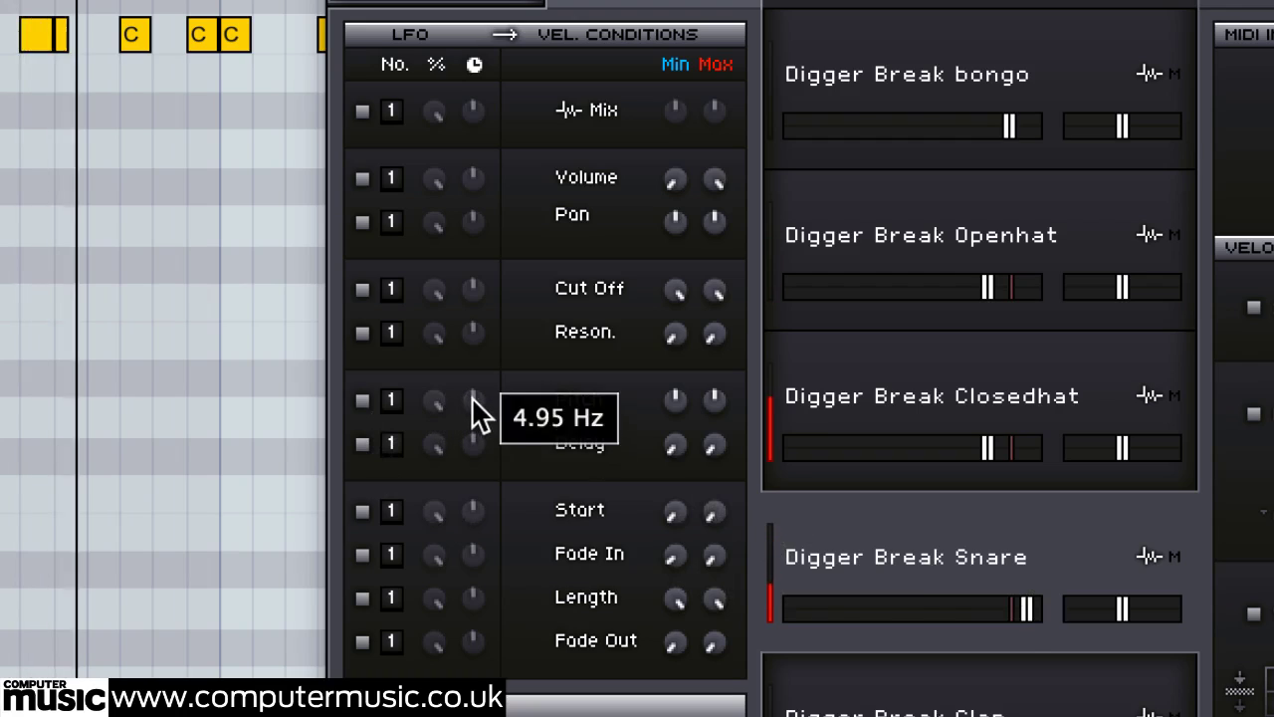
Step: Enable LFO 1 on the Snare's Pitch at a rate of 6.97 Hz and reduce its amount to a few percent
click(368, 399)
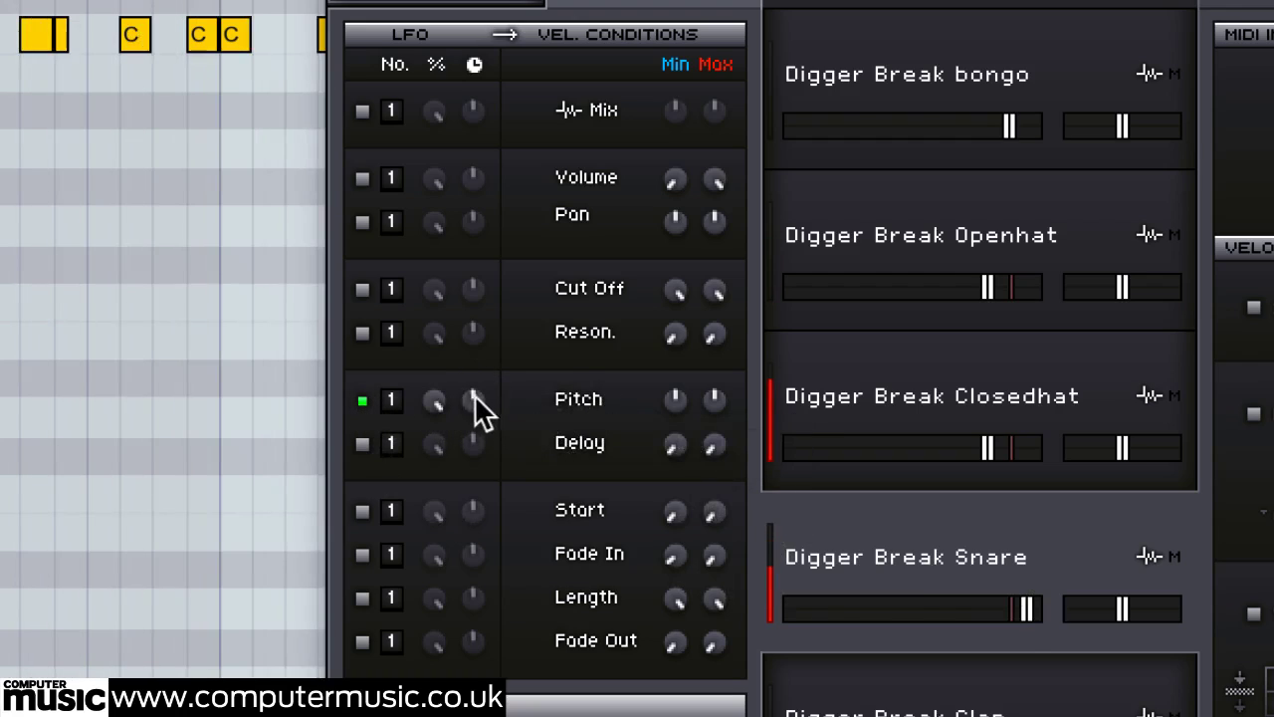
drag(476, 400, 511, 285)
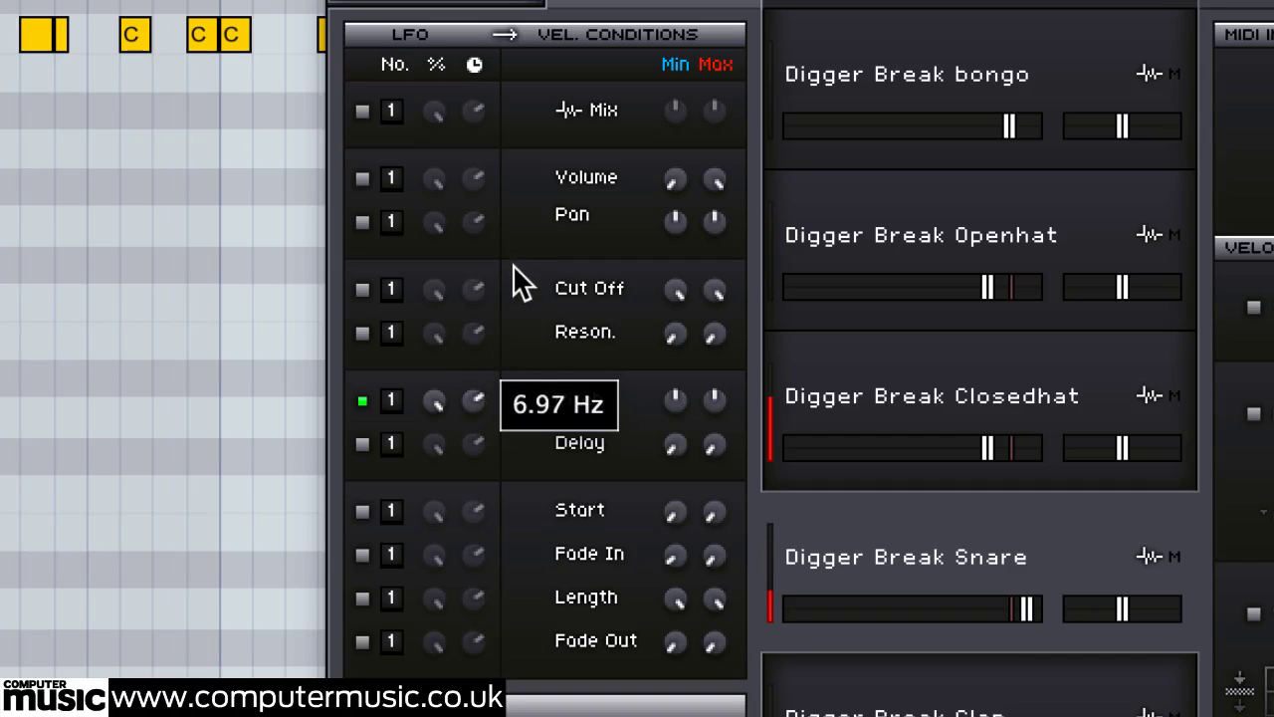
drag(438, 410, 405, 709)
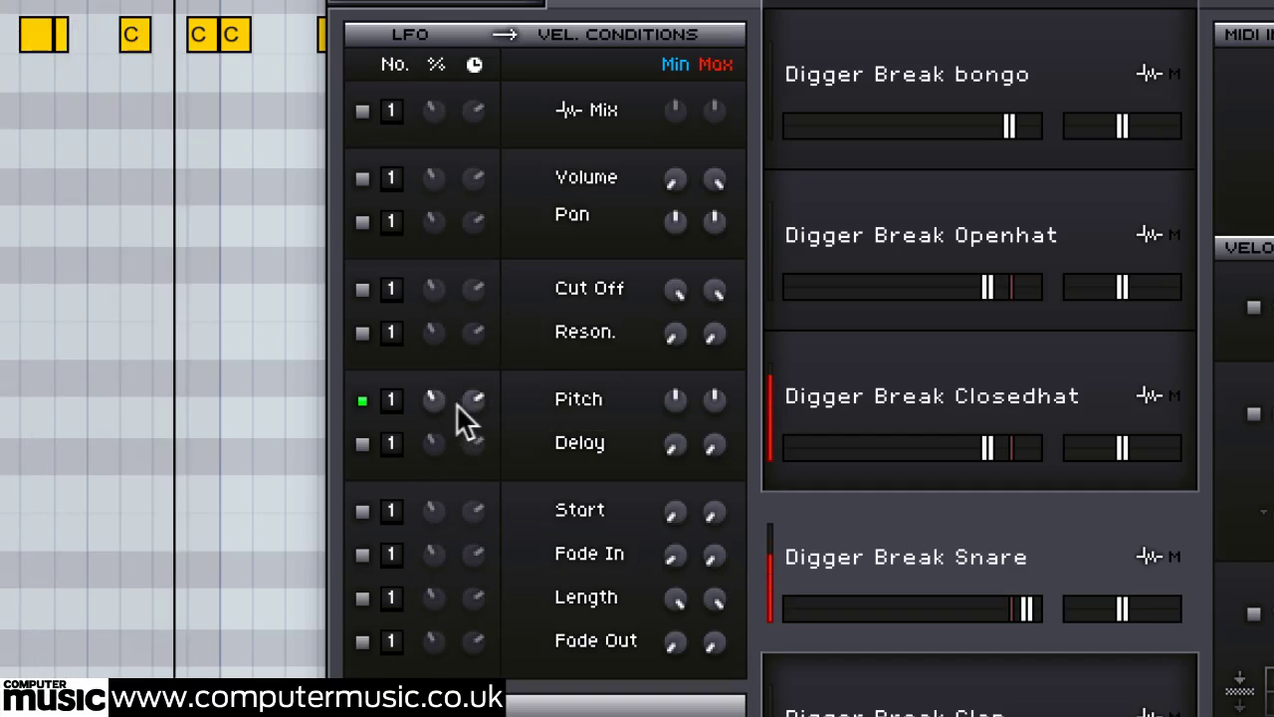
drag(432, 405, 417, 589)
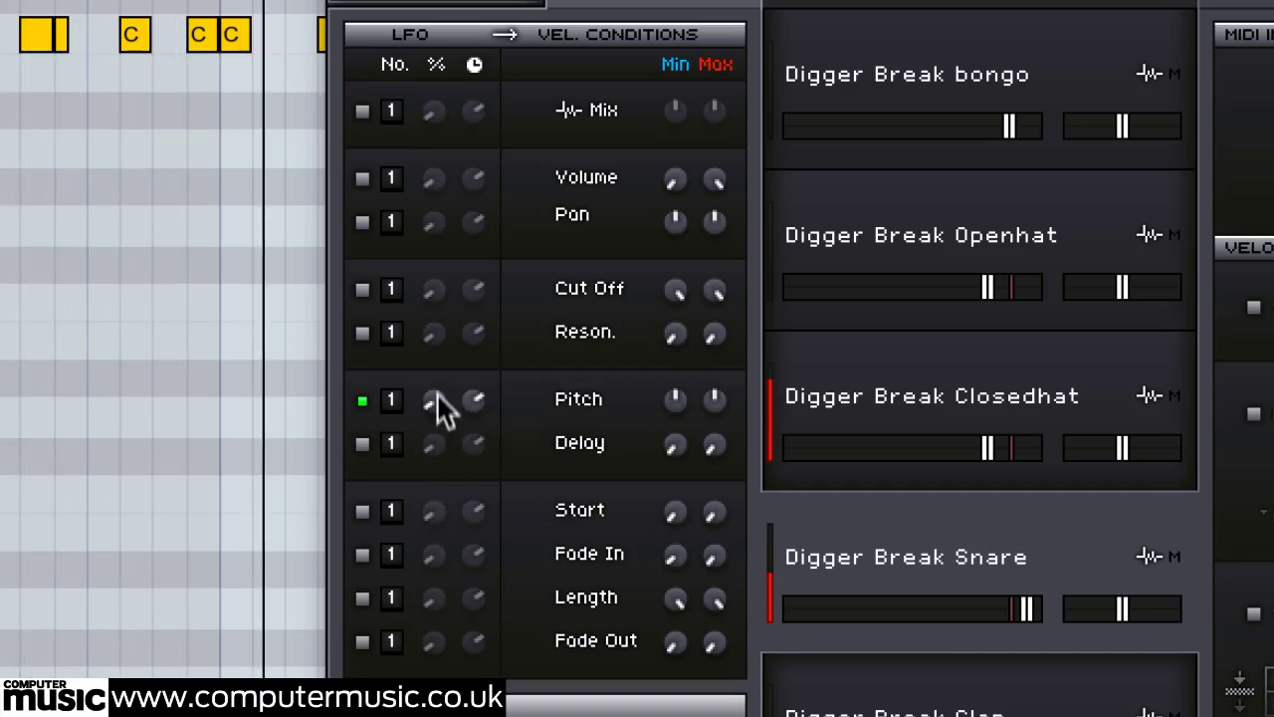
scroll(430, 403, up, 4)
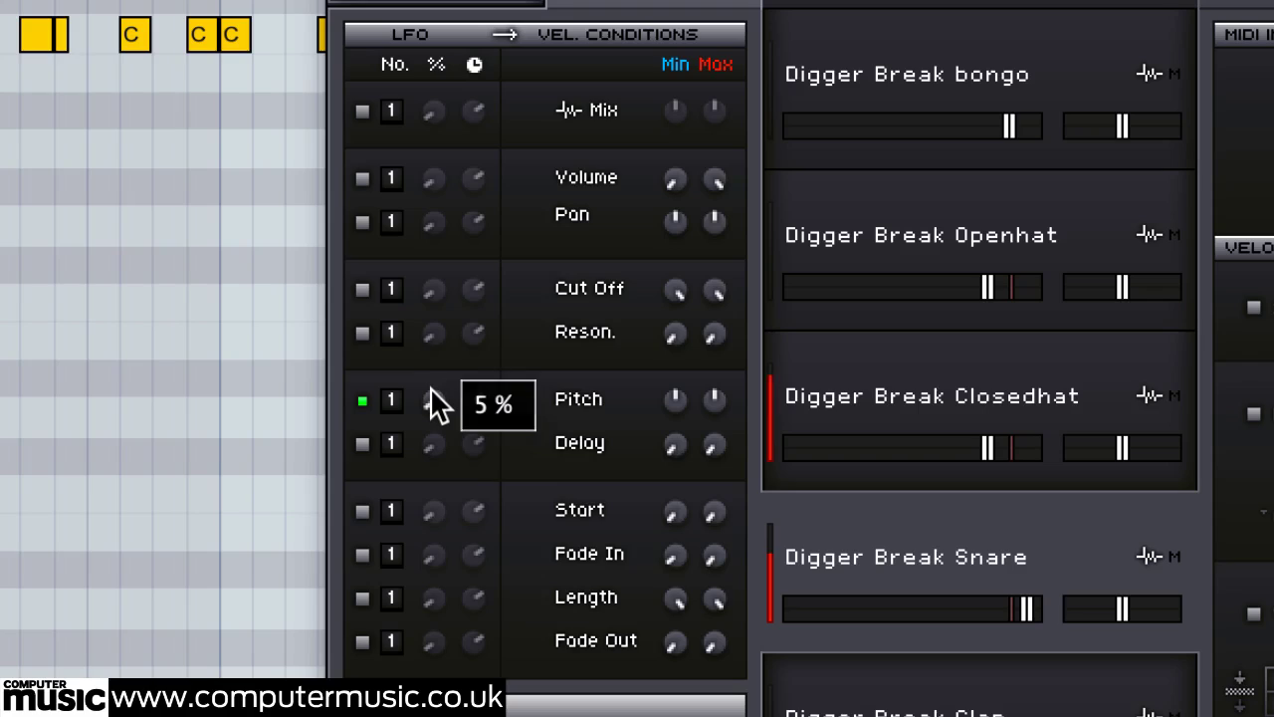
double_click(431, 400)
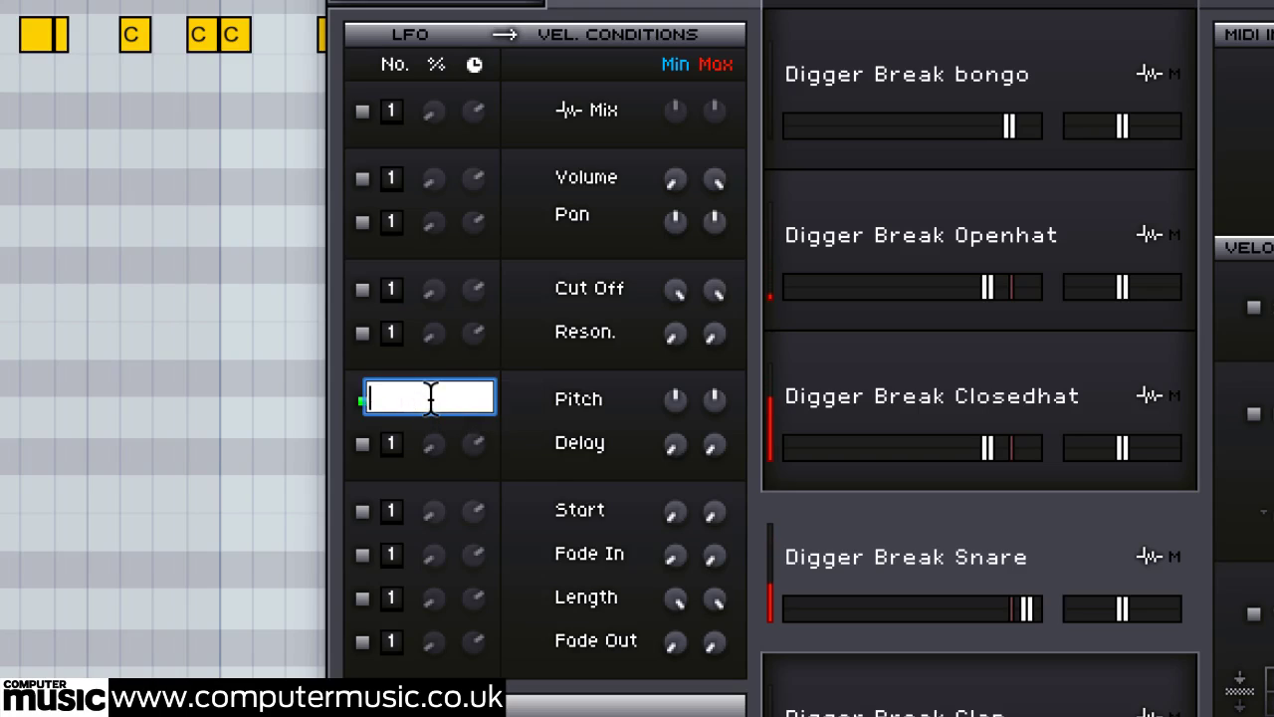
key(Return)
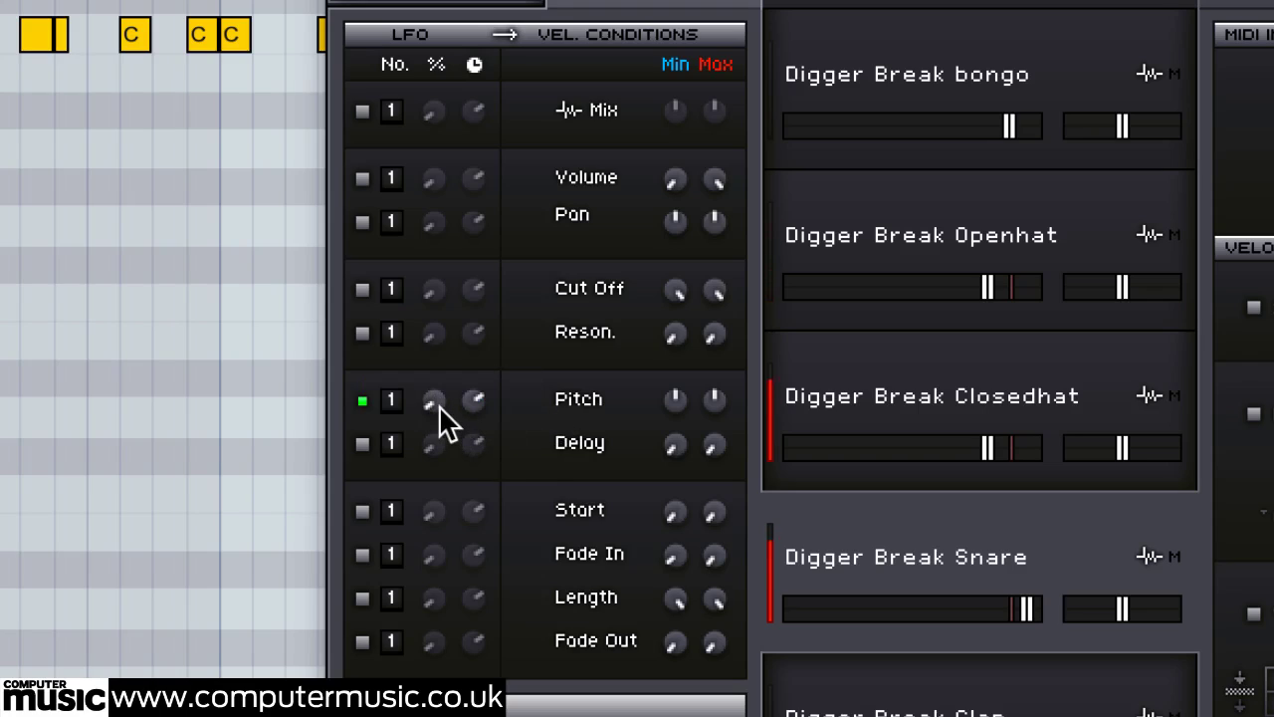
drag(439, 405, 438, 458)
Step: Pan the Openhat to the left for both its Min and Max velocity conditions
click(888, 396)
click(895, 213)
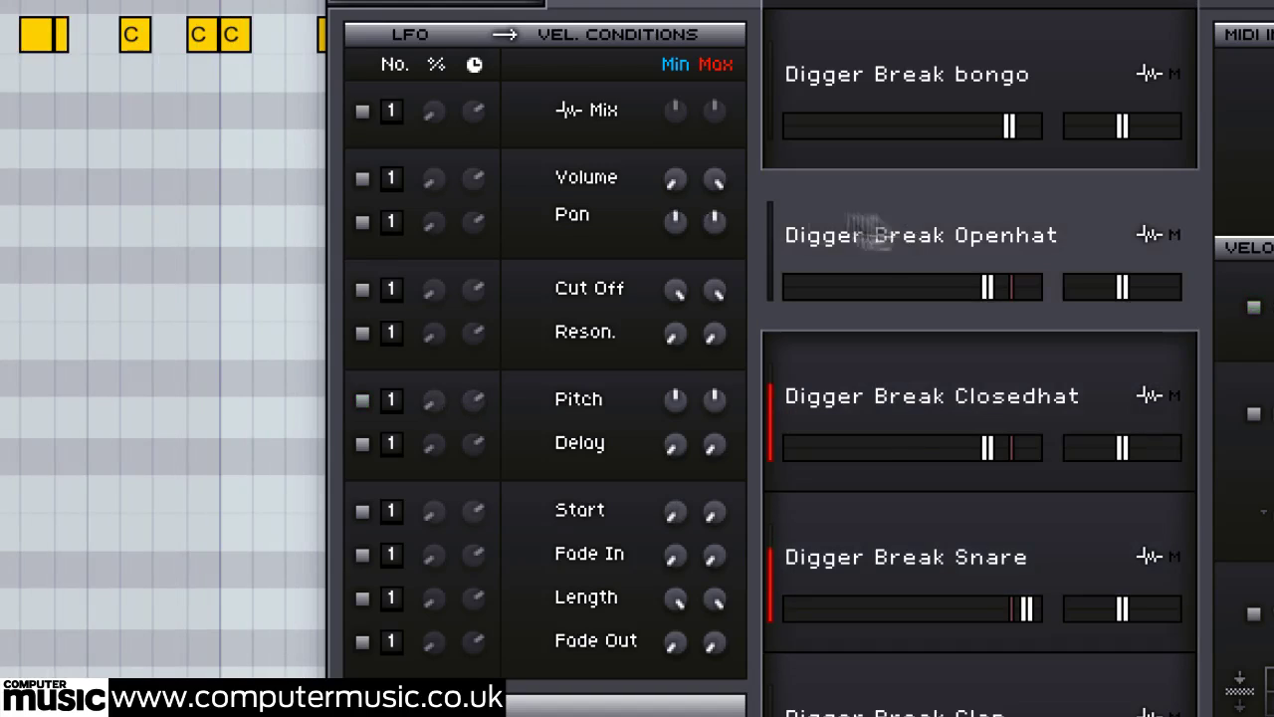
drag(661, 217, 663, 273)
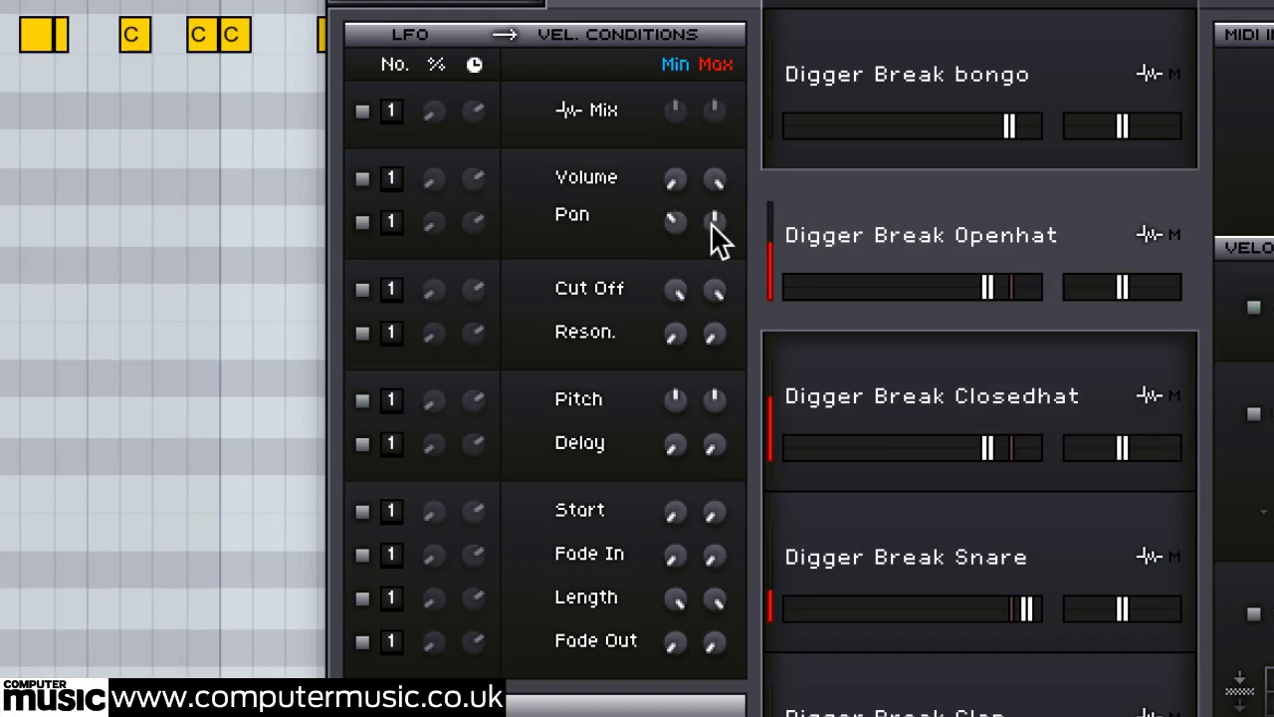
drag(710, 223, 702, 290)
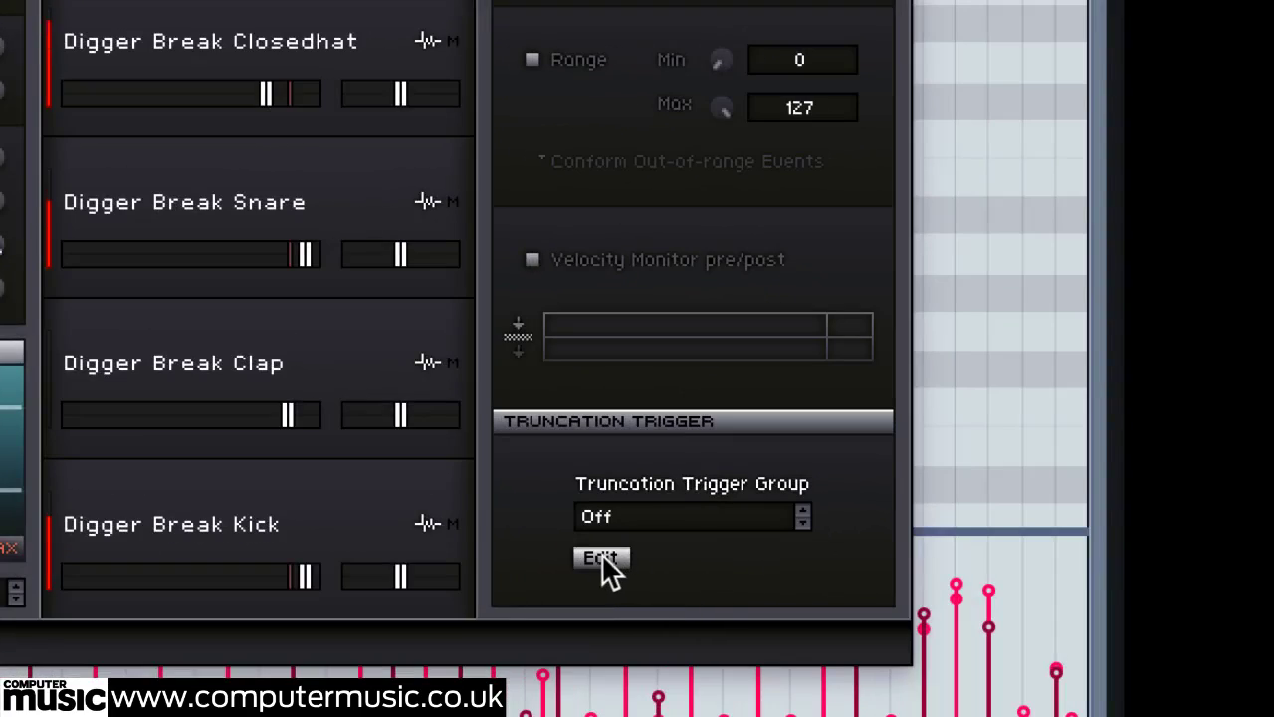
Step: Open the truncation trigger group editor for the Openhat and add a new group
click(600, 558)
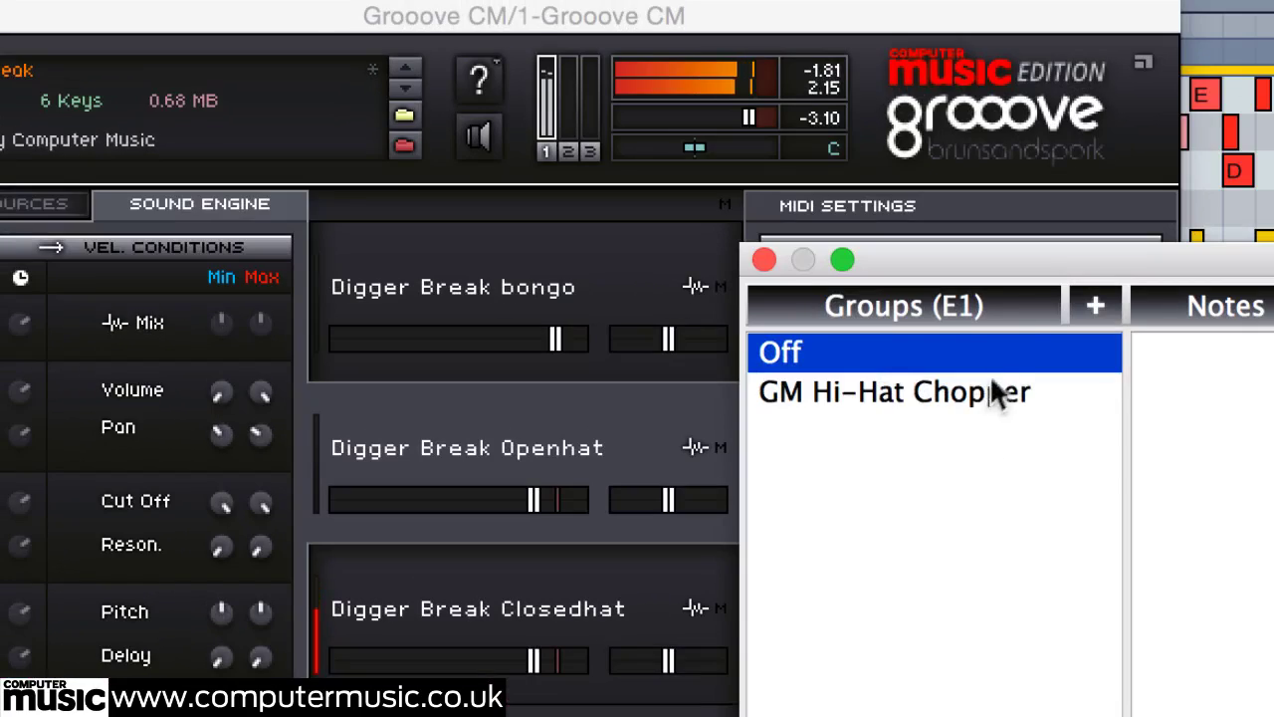
drag(1006, 264, 667, 266)
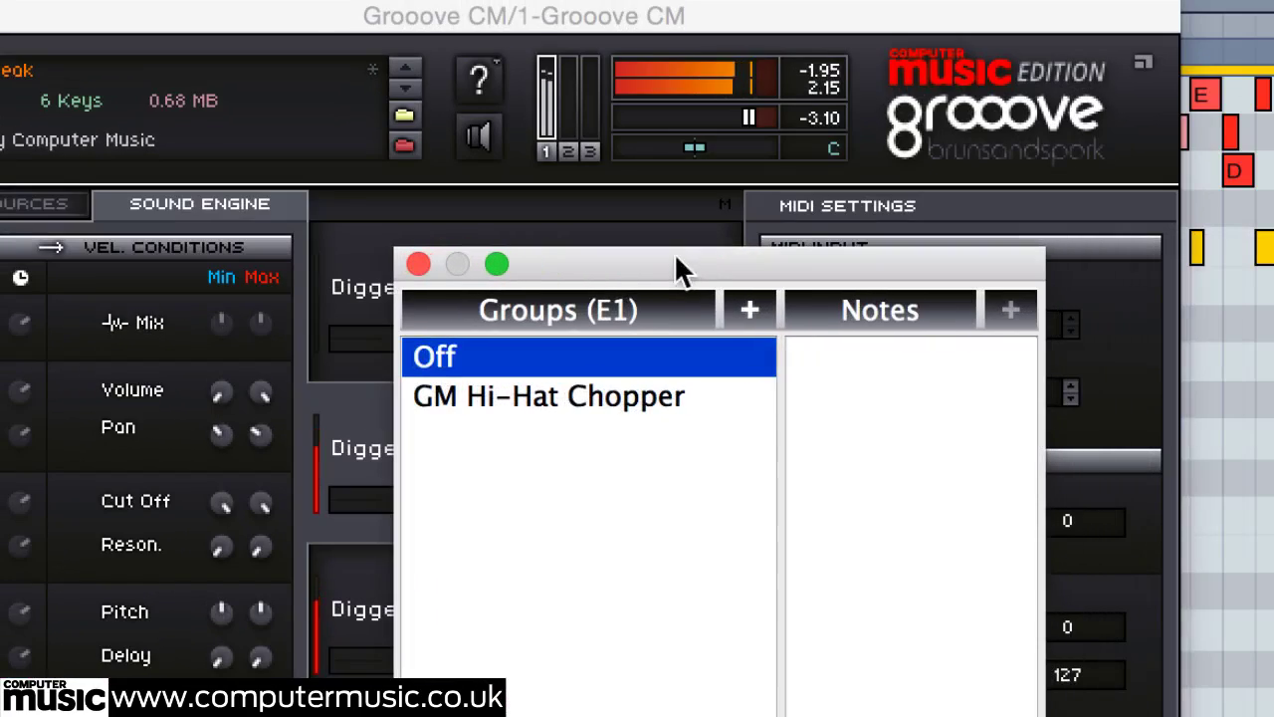
click(749, 311)
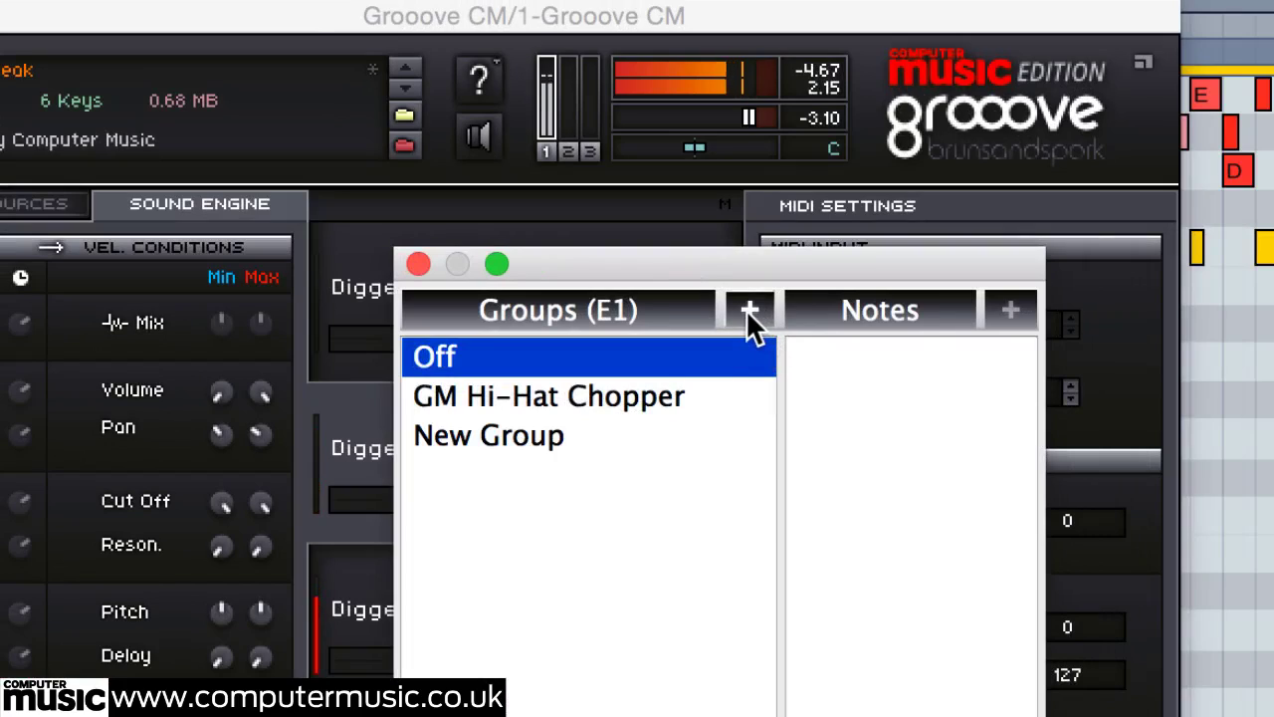
Step: Add the notes D#1 and E1 to the Openhat's new truncation trigger group and close the group editor
click(559, 438)
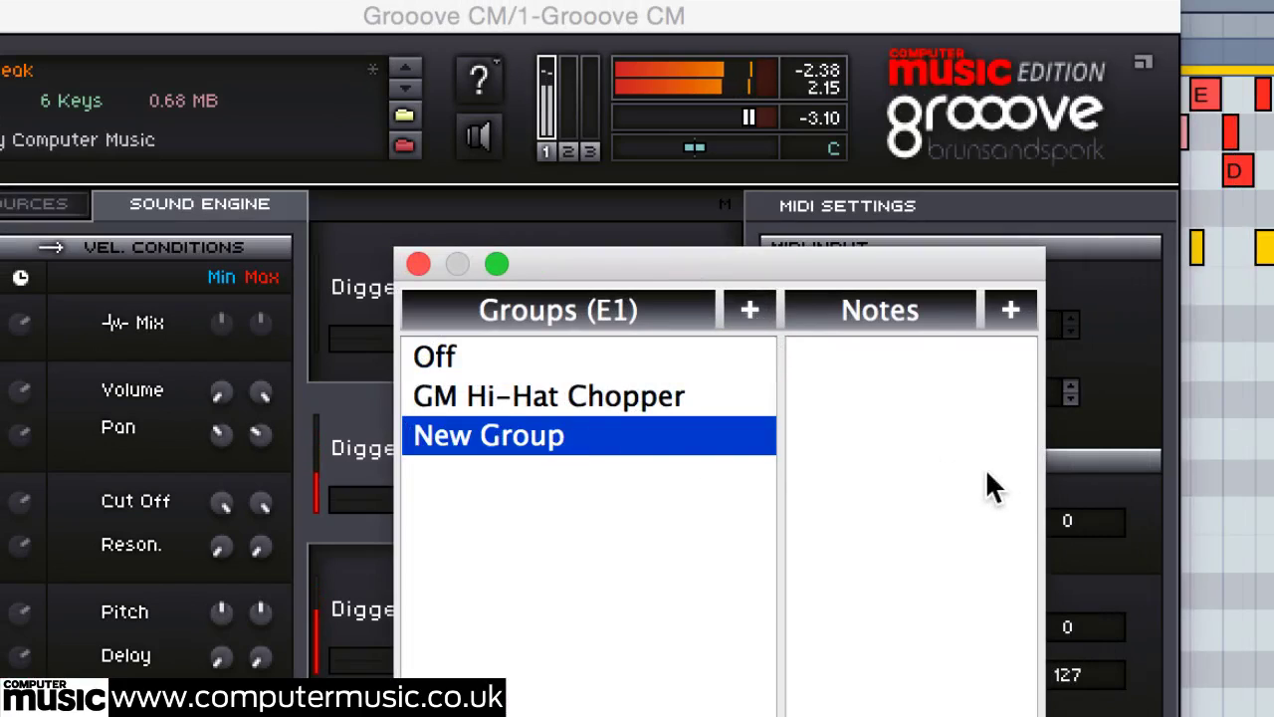
click(1011, 310)
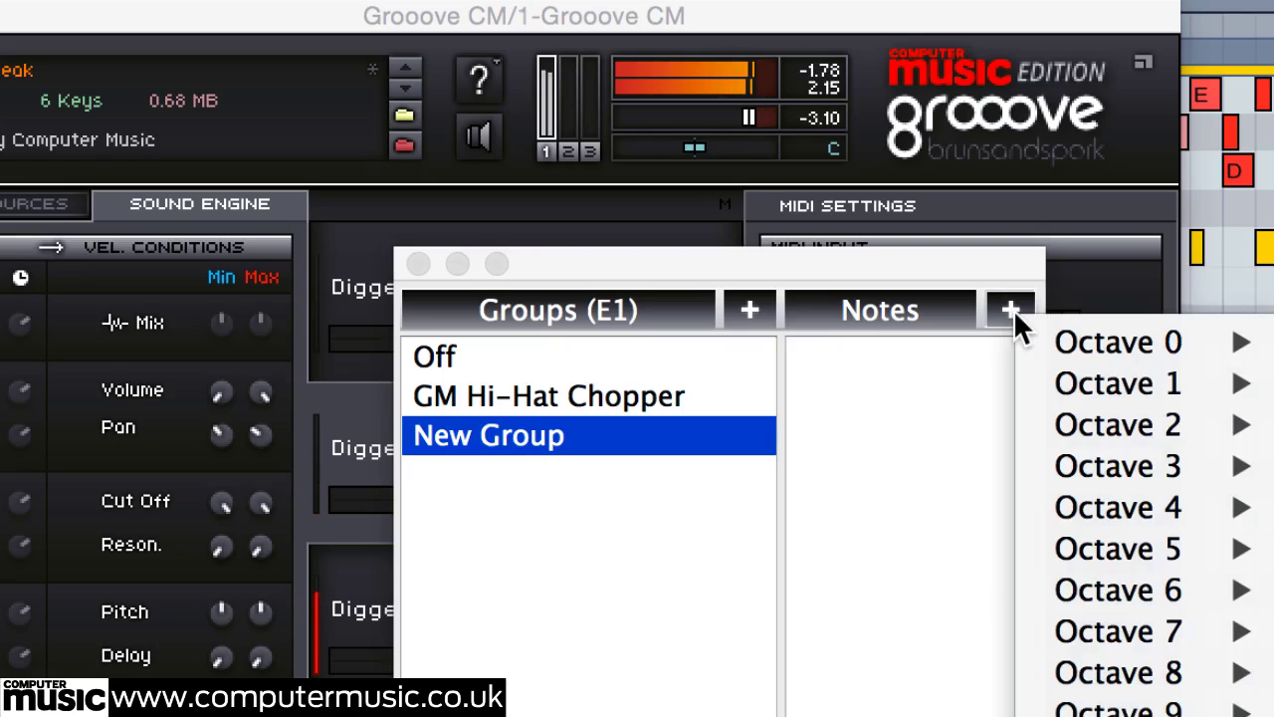
mouse_move(1057, 390)
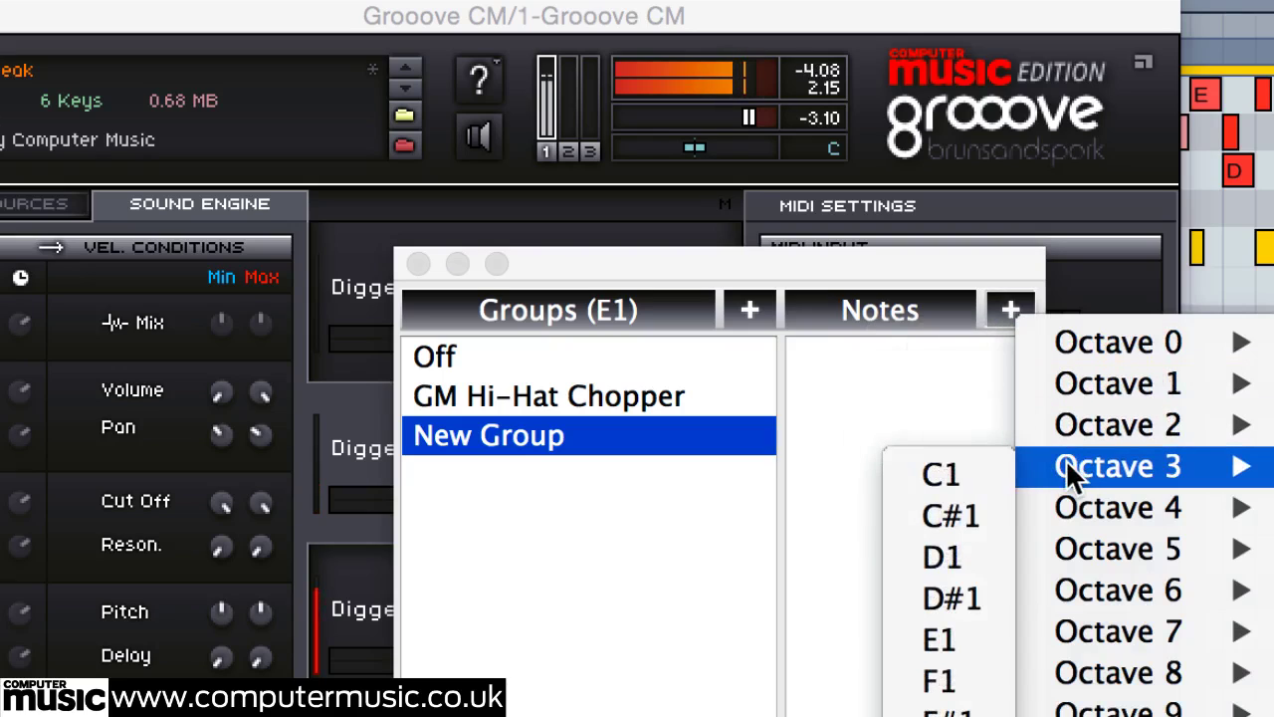
mouse_move(1065, 508)
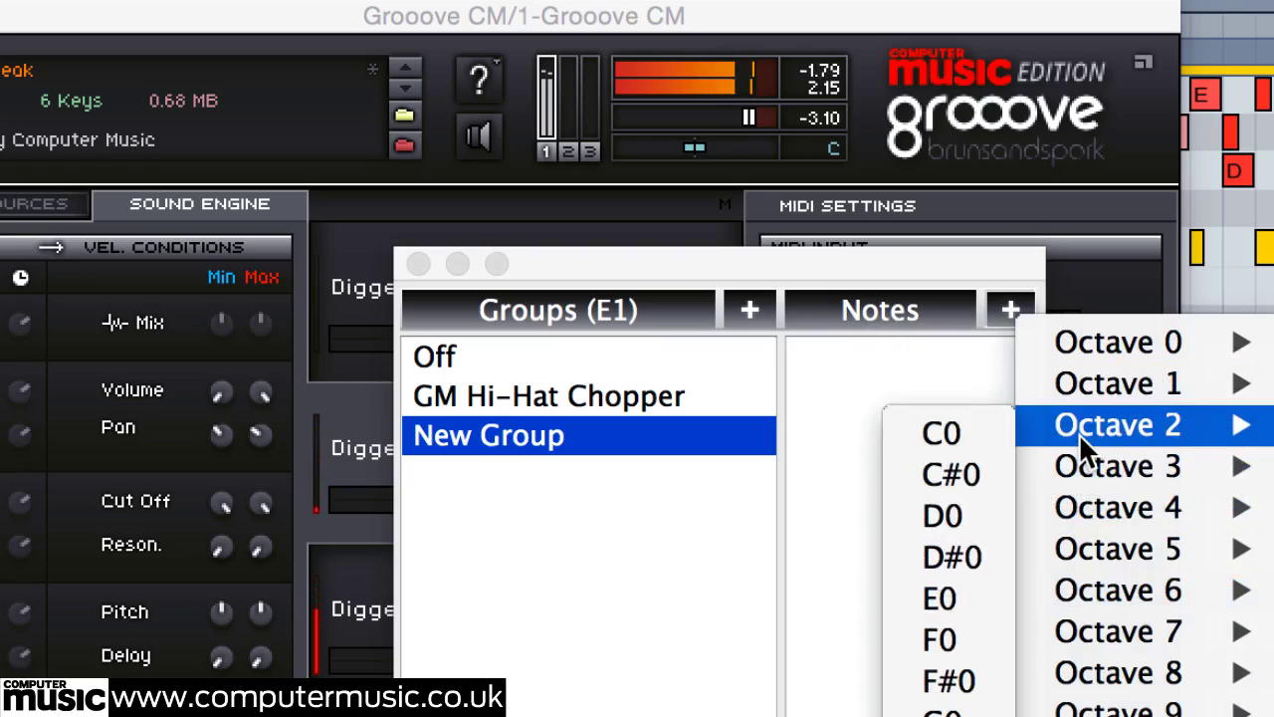
mouse_move(1077, 459)
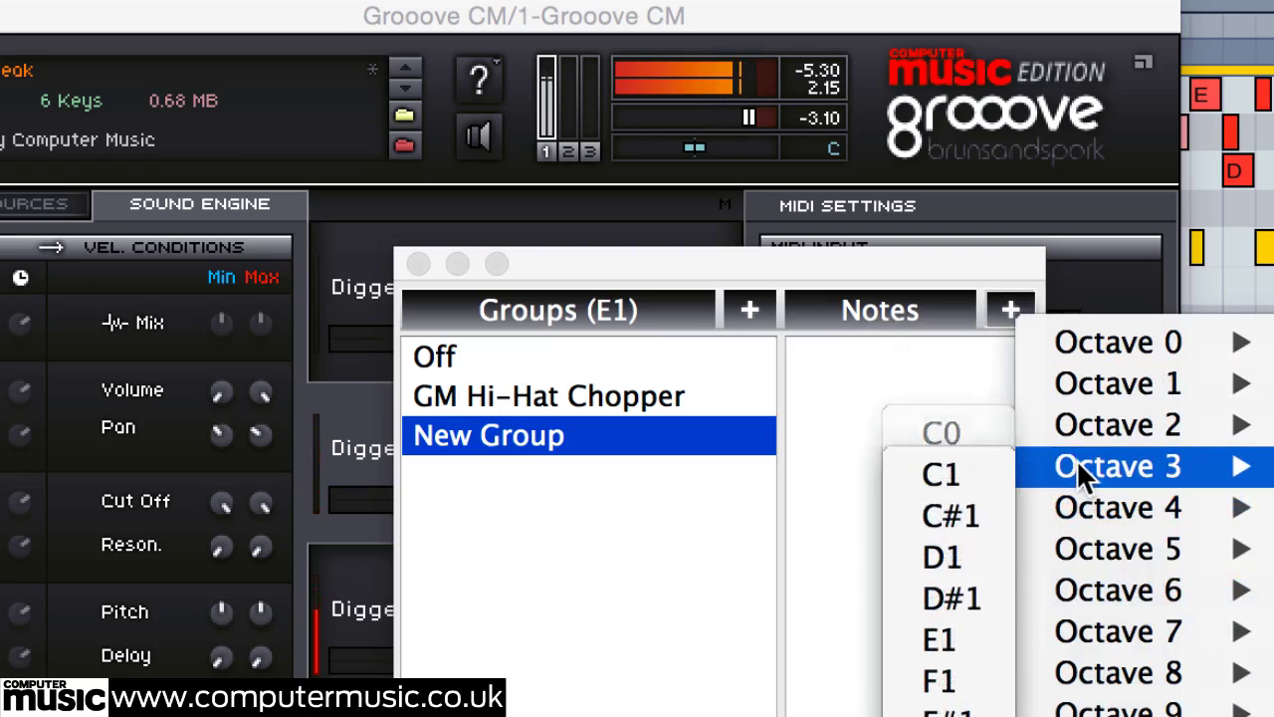
click(966, 597)
click(1006, 314)
mouse_move(1079, 468)
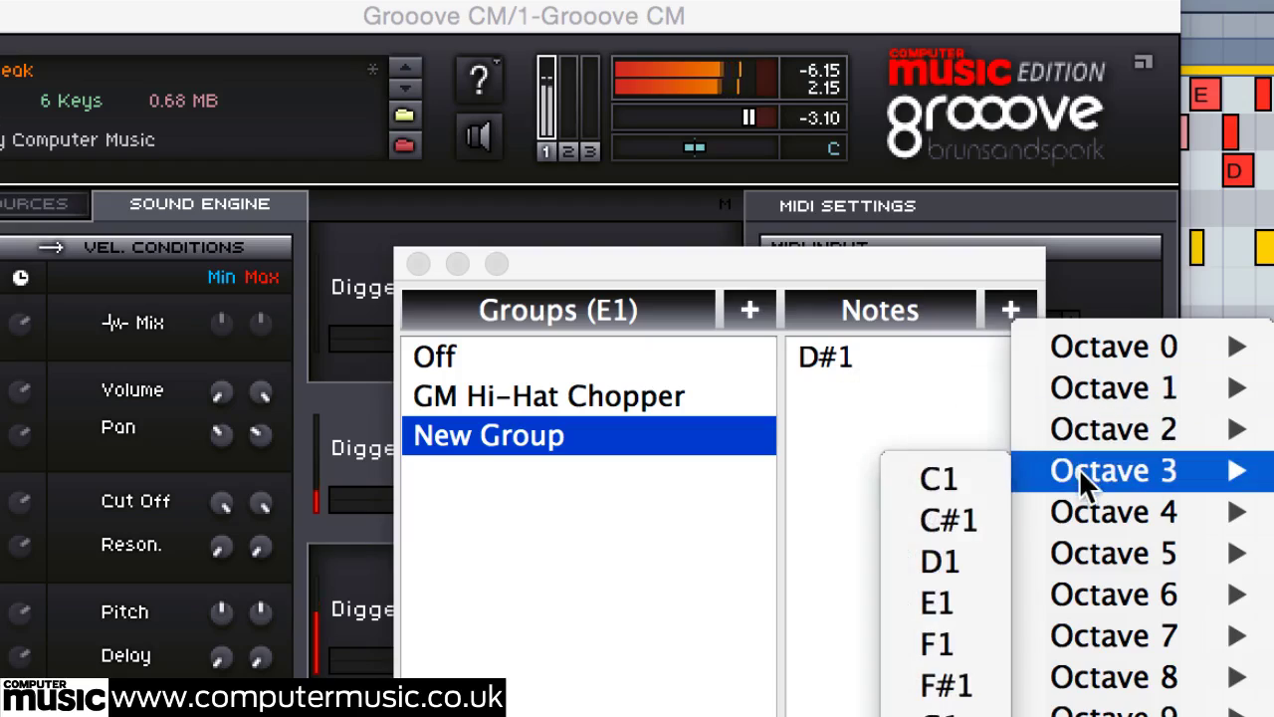
click(940, 593)
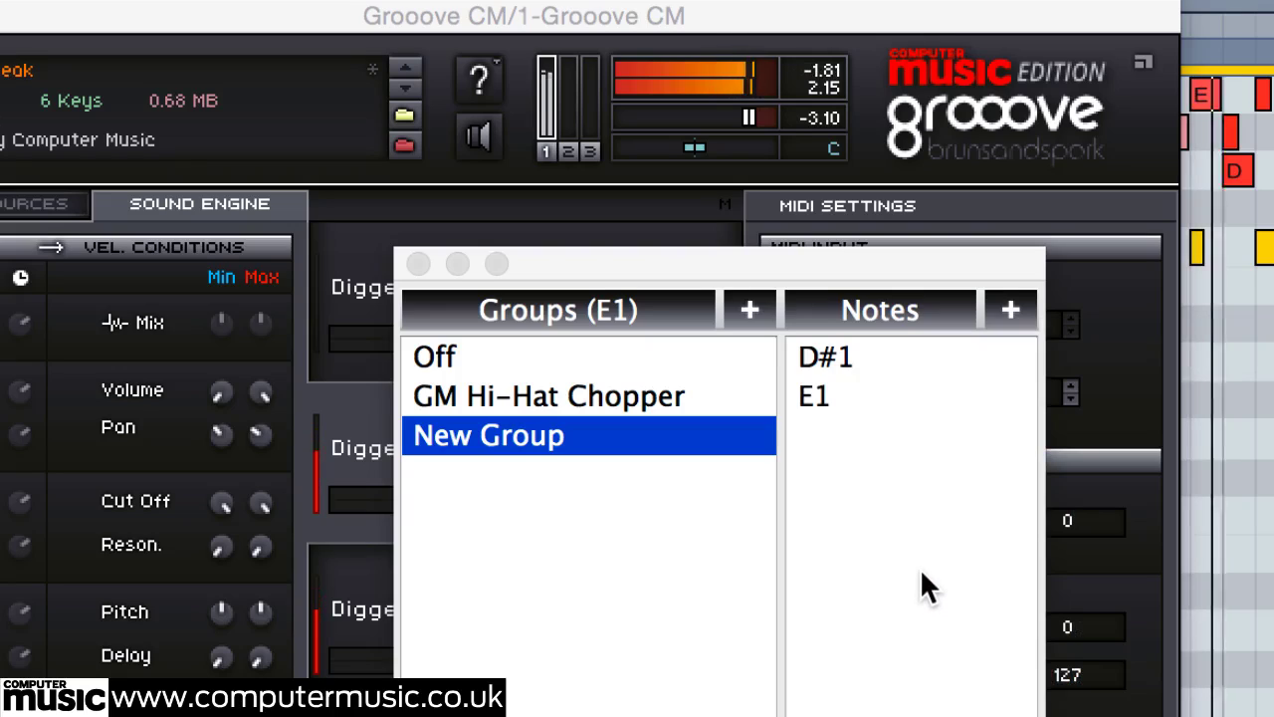
click(417, 264)
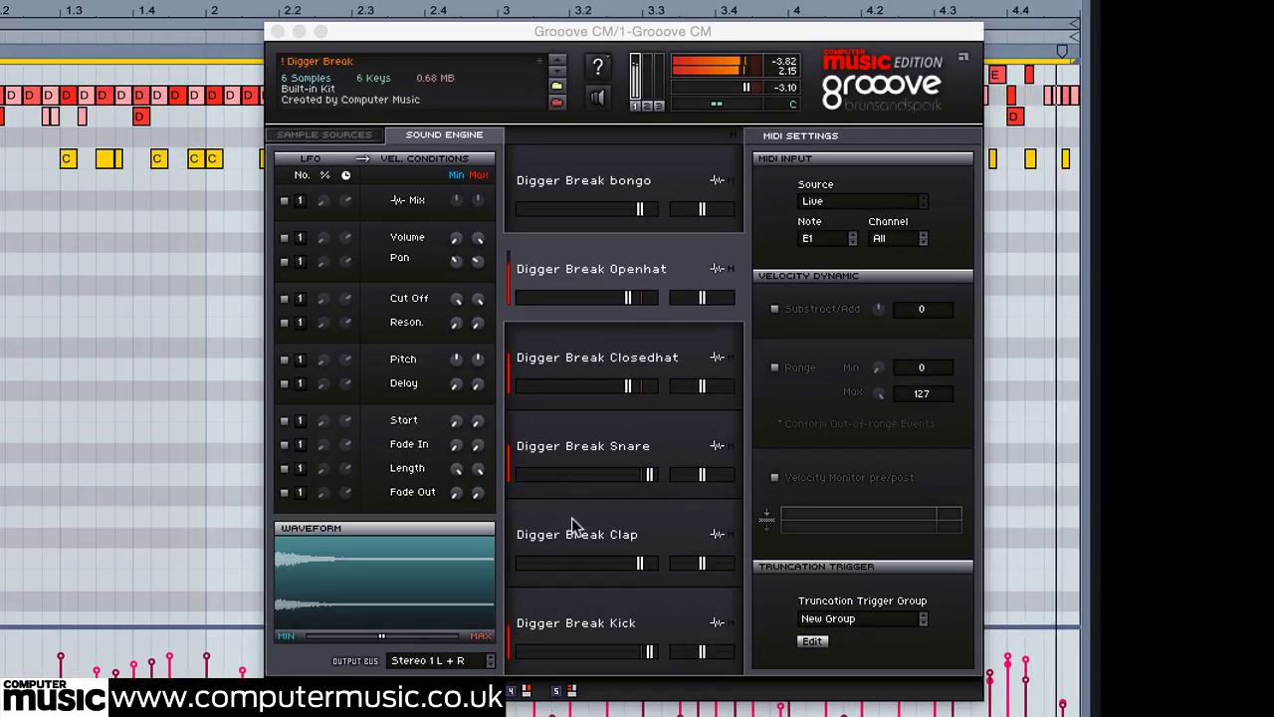
Step: Load Snare_FAT.wav from the Tutorial Files folder as the second sample source of the Digger Break Snare
click(587, 447)
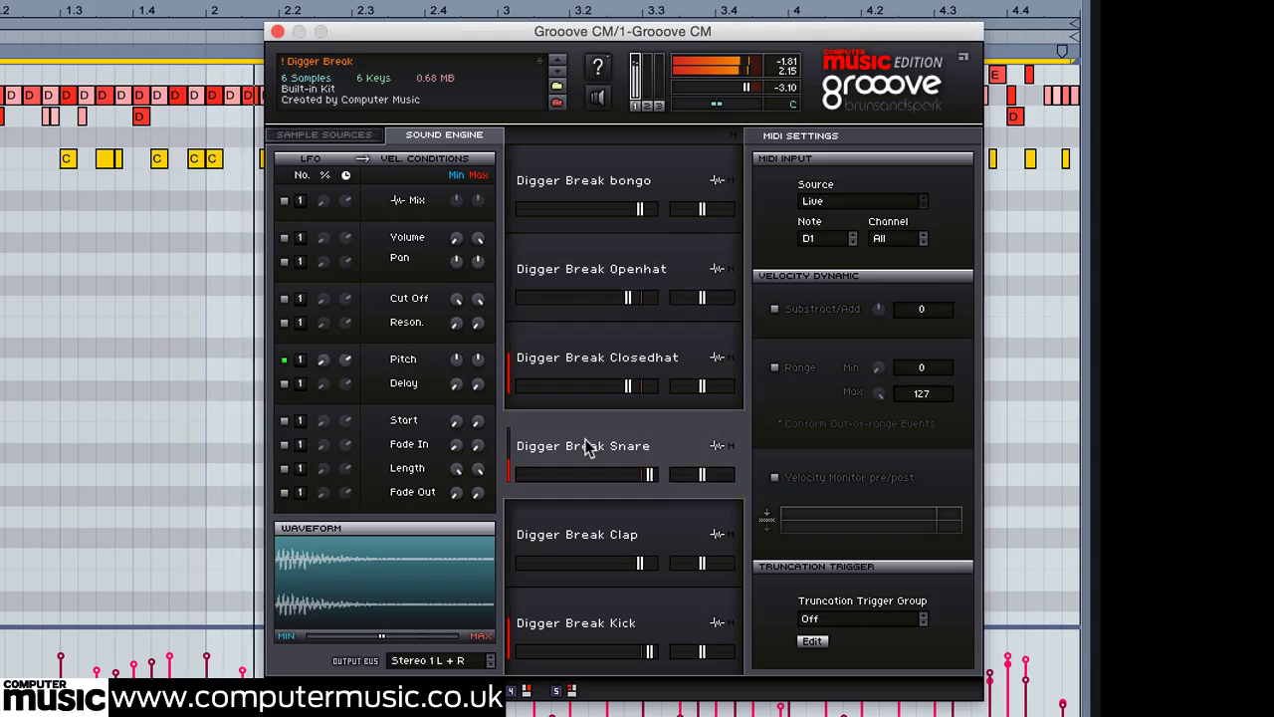
click(360, 138)
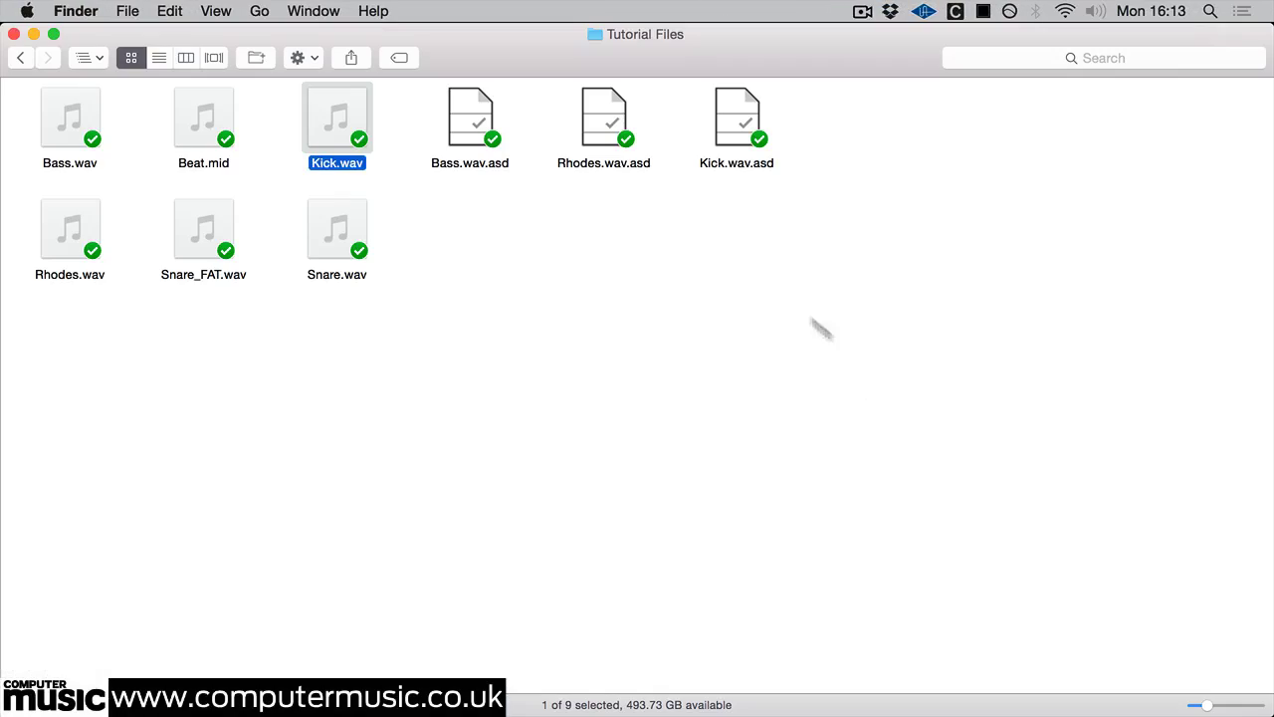
drag(180, 251, 651, 396)
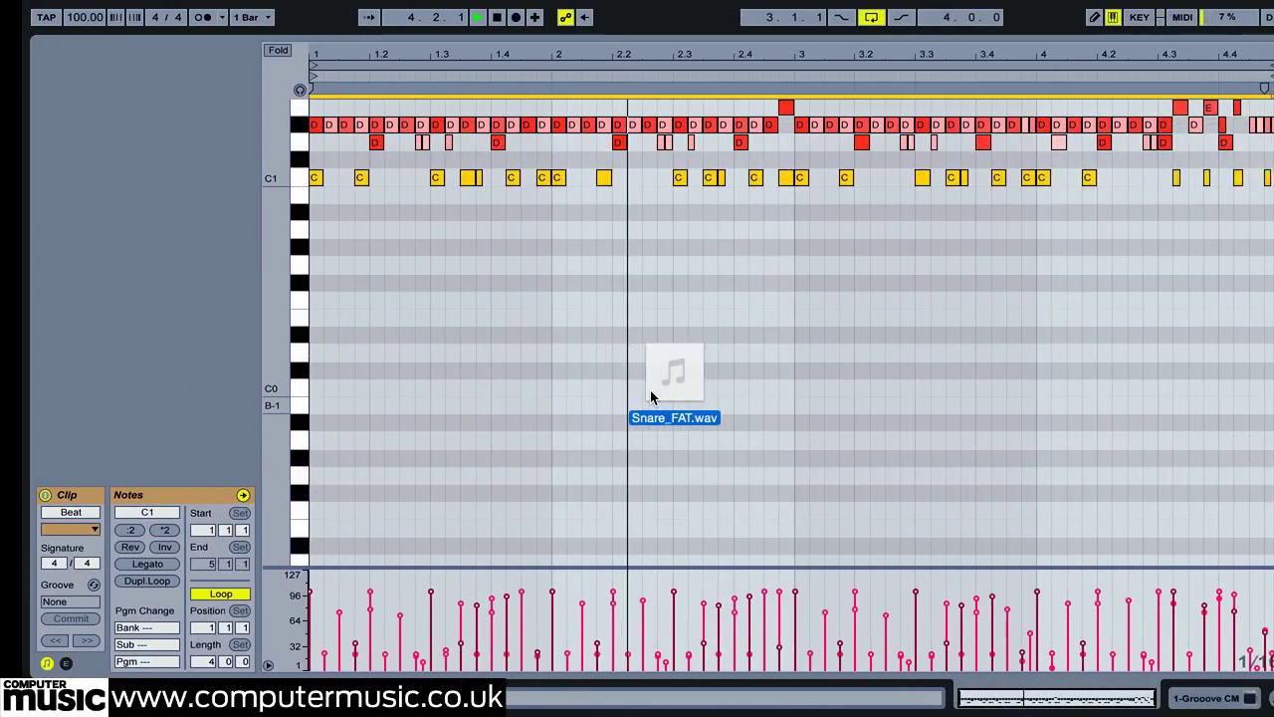
drag(650, 391, 673, 345)
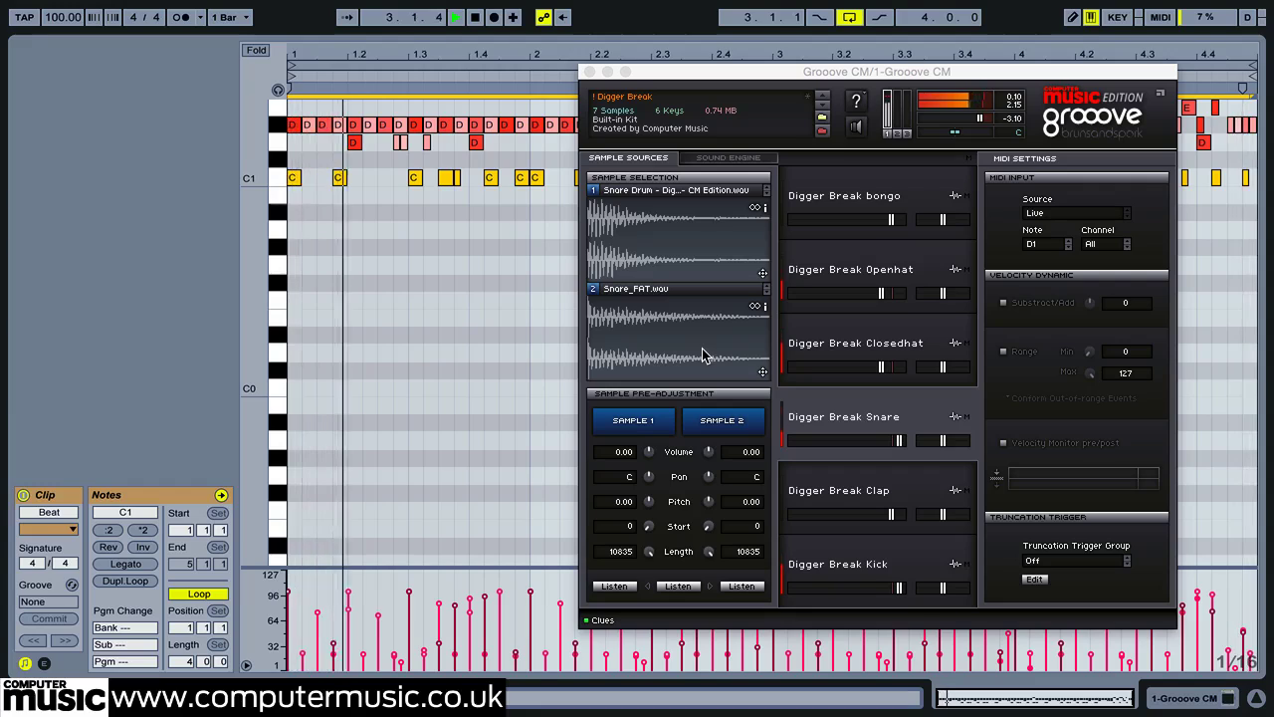
Step: Set the Snare's Min velocity Mix to 100:0 and adjust the Max velocity Mix between its two samples
click(731, 158)
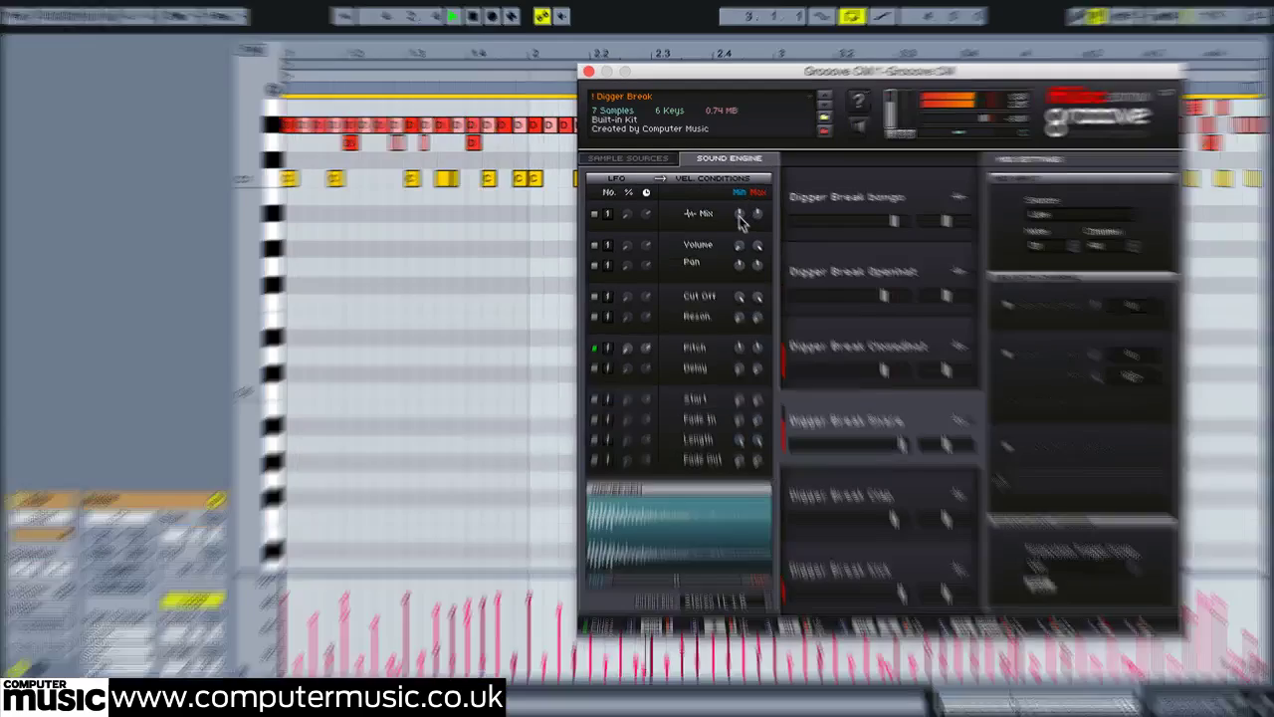
mouse_move(738, 215)
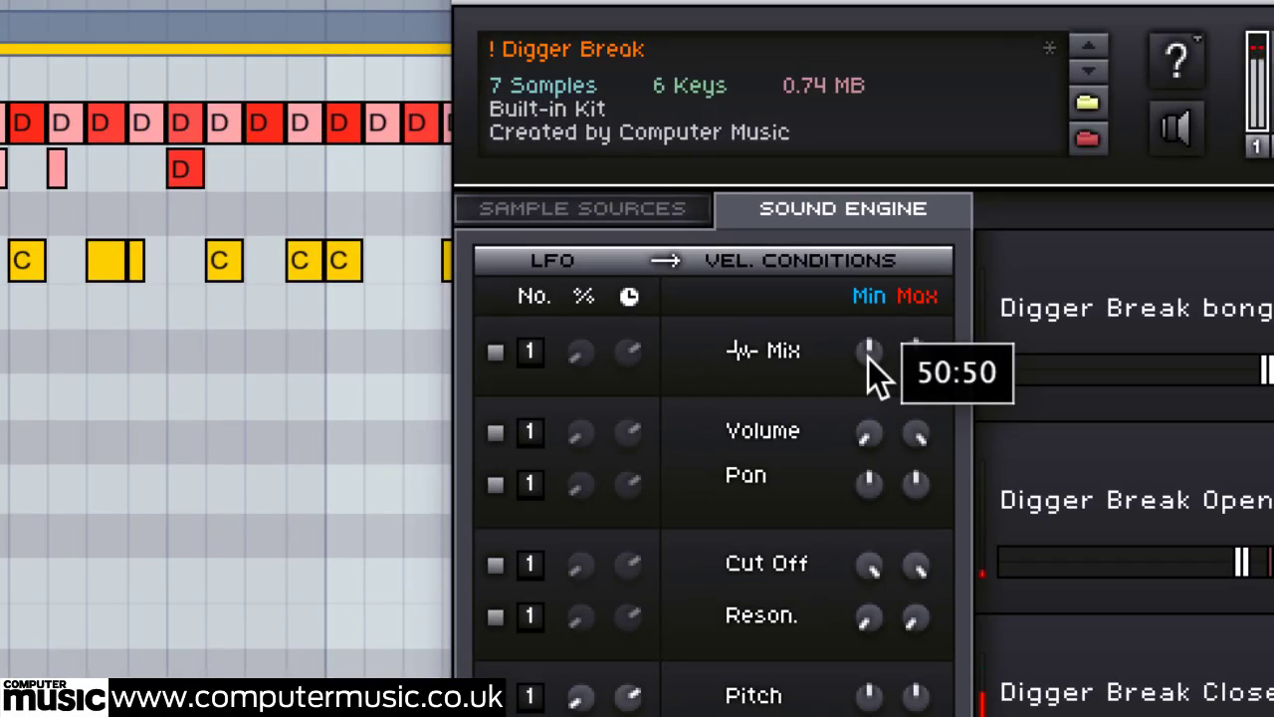
drag(868, 359, 863, 618)
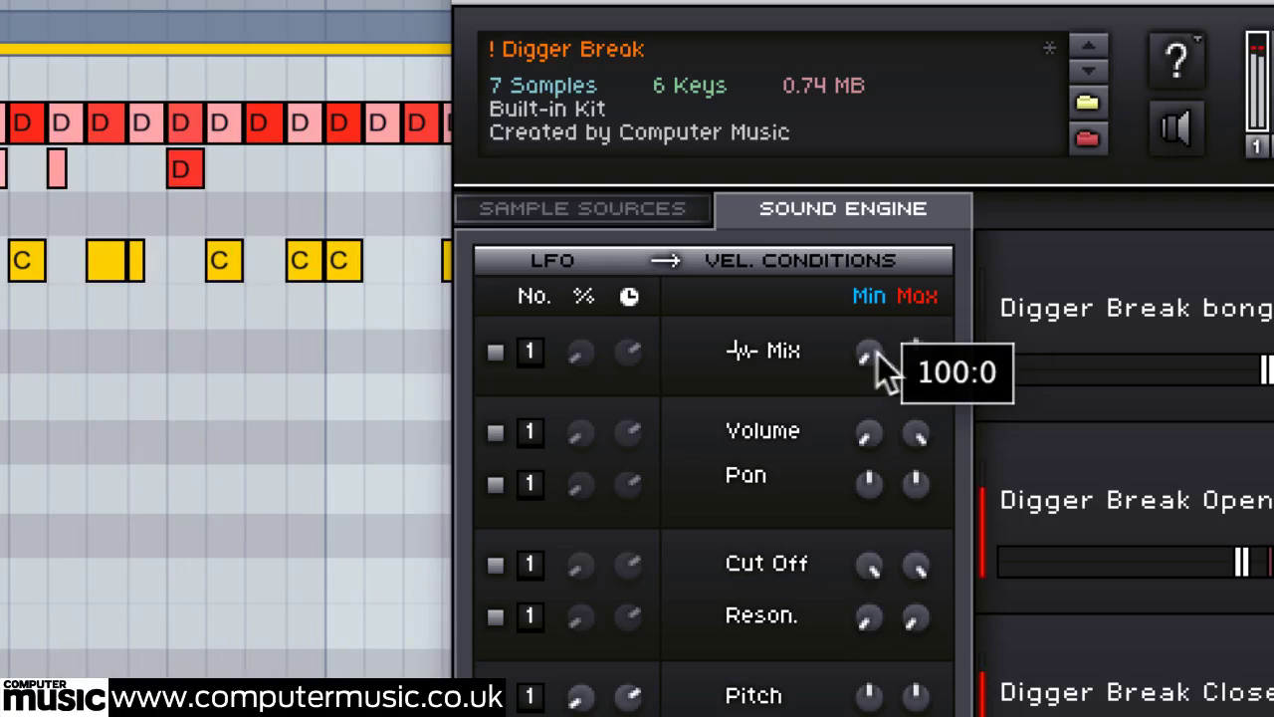
mouse_move(894, 352)
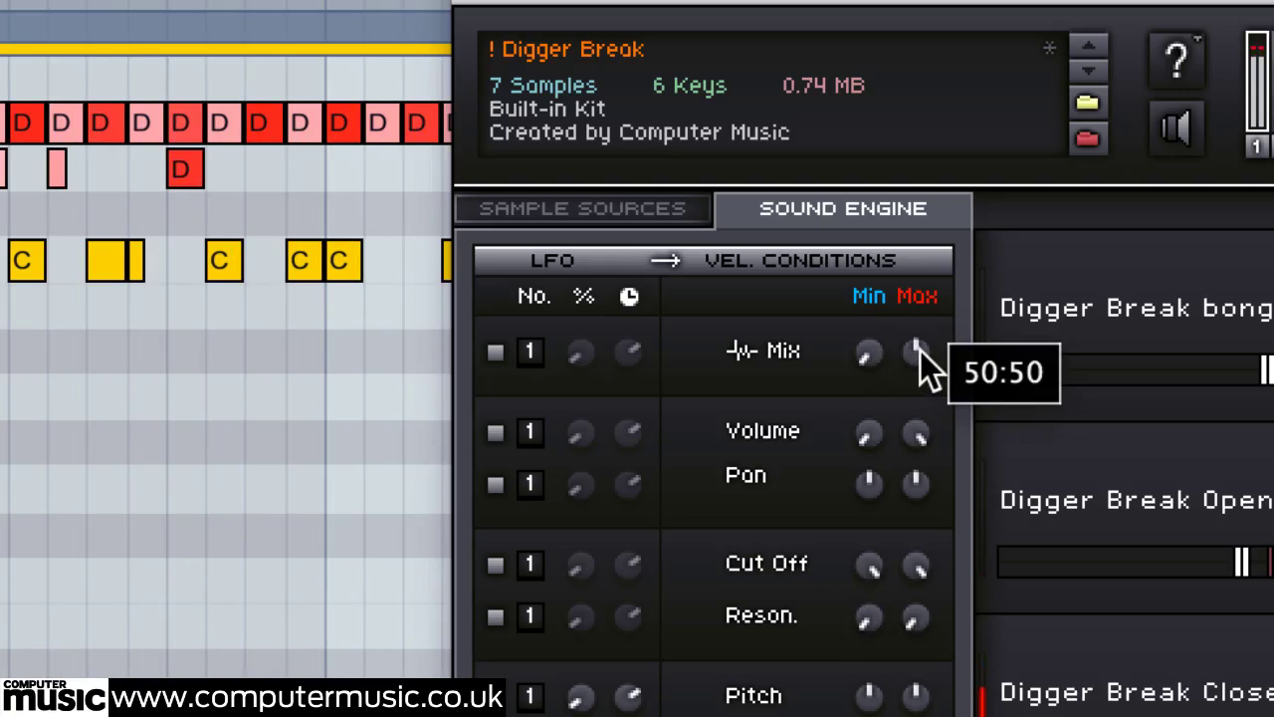
drag(920, 348, 897, 475)
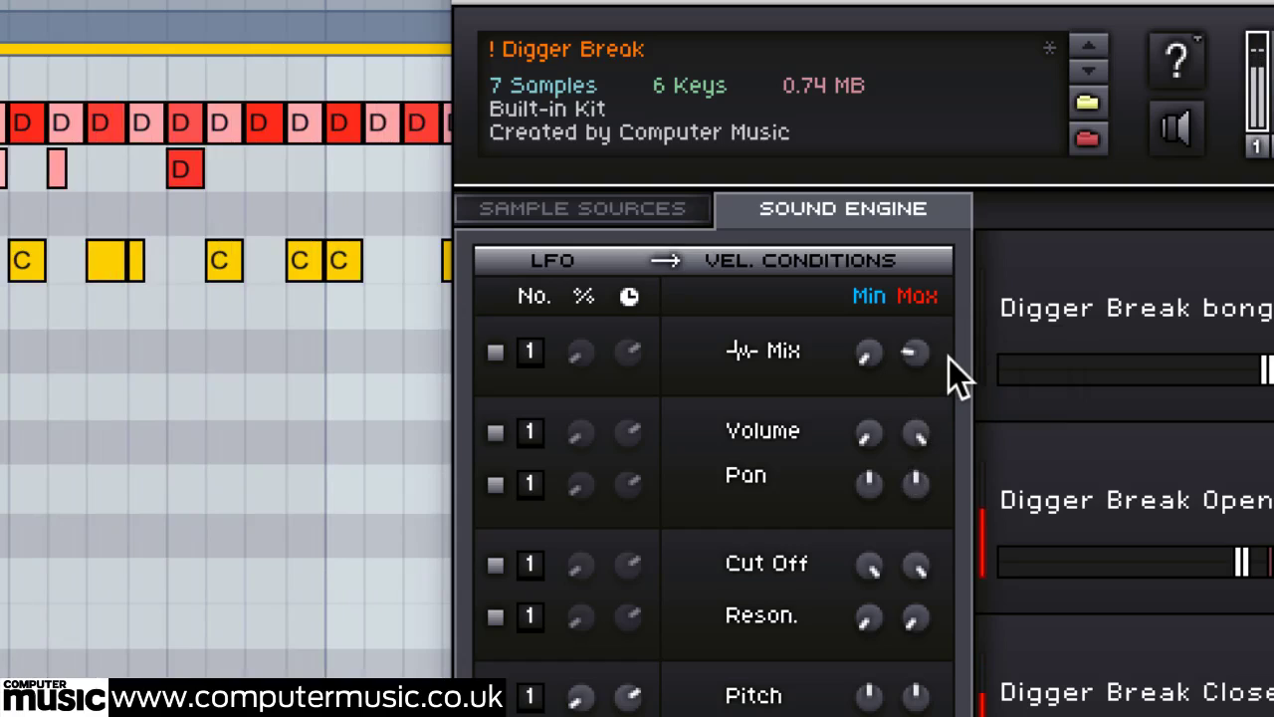
mouse_move(923, 354)
mouse_move(923, 353)
mouse_down()
mouse_move(923, 507)
mouse_move(915, 343)
mouse_up()
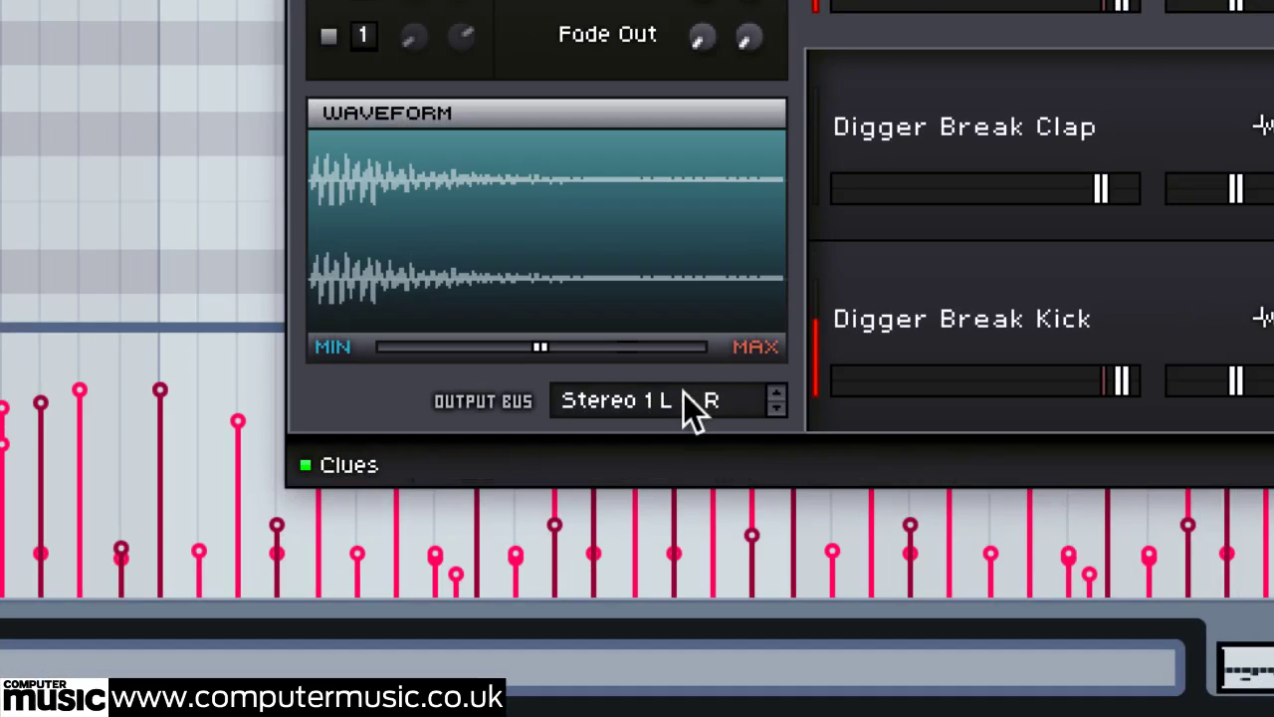
Step: Route the Snare to output bus Stereo 2 L + R and the two hats to Stereo 3 L + R
click(684, 394)
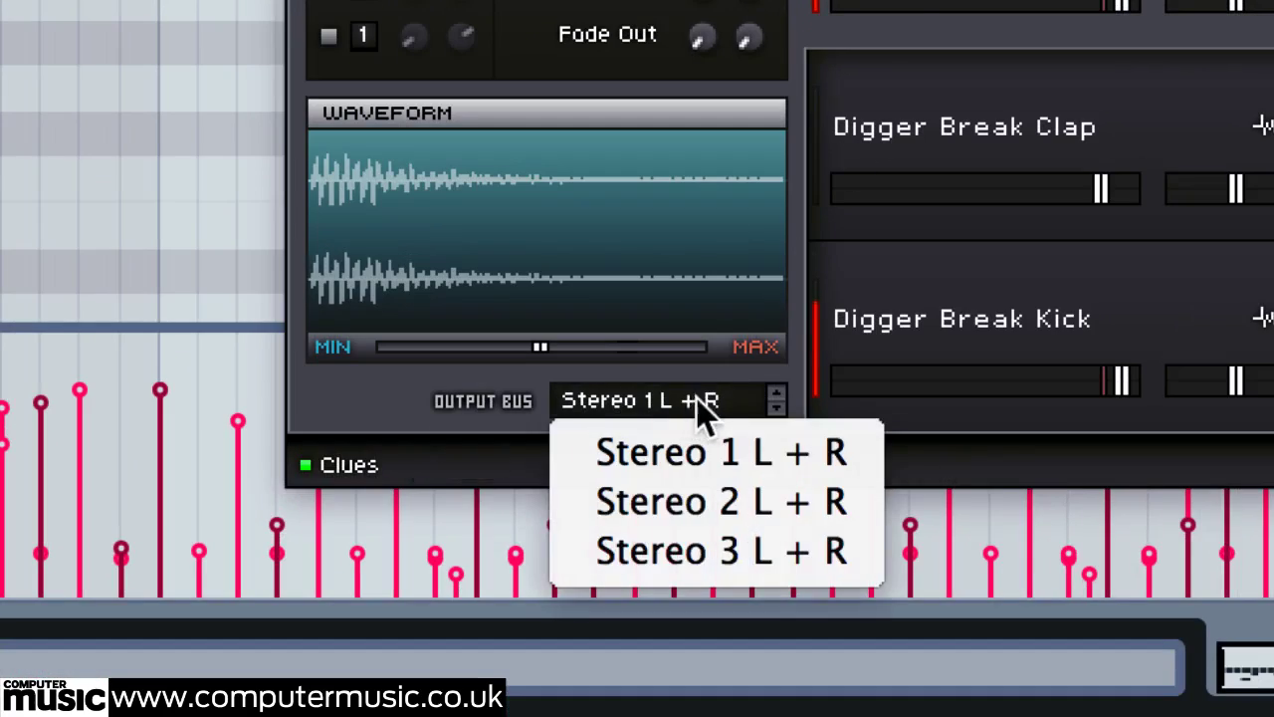
click(712, 486)
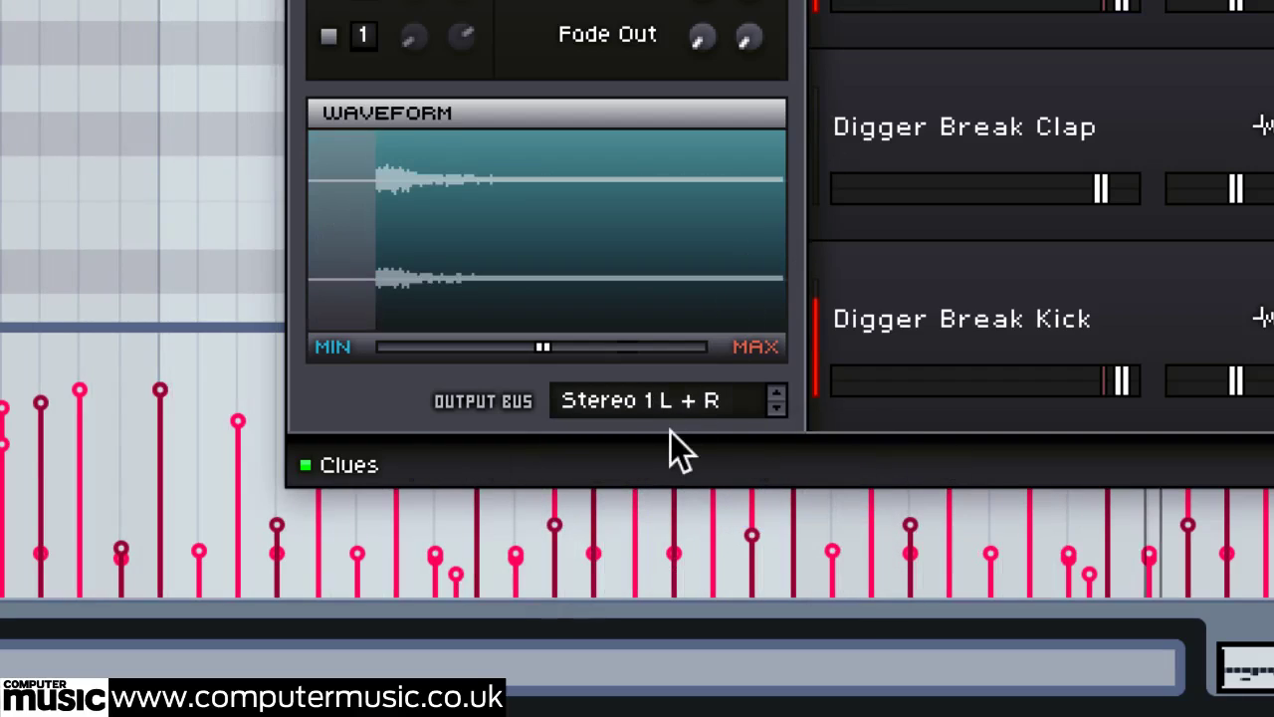
click(678, 399)
click(709, 550)
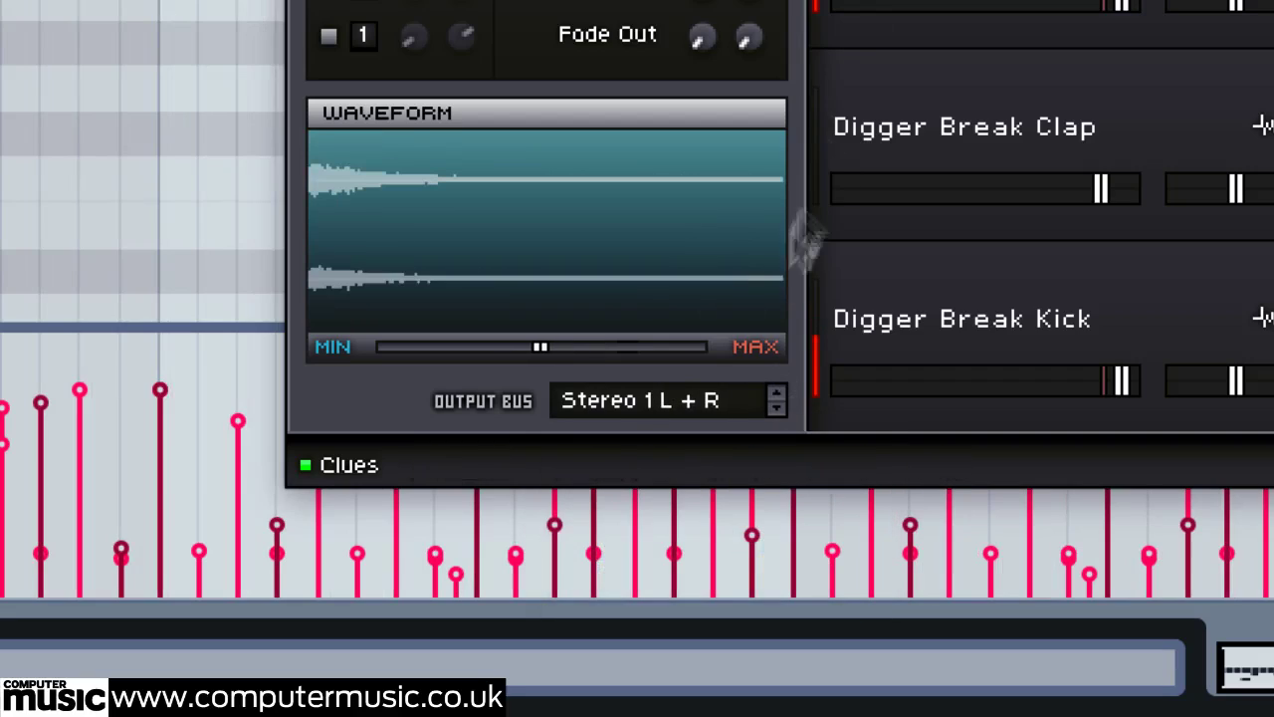
click(696, 397)
click(753, 551)
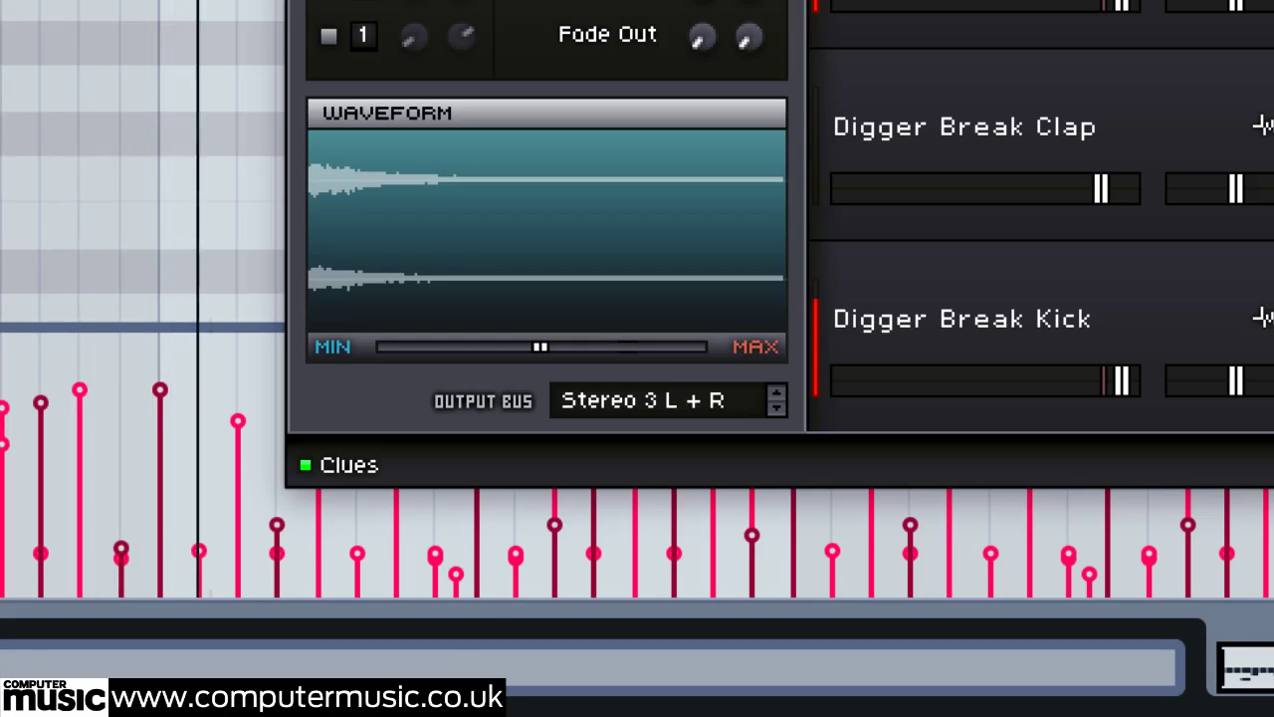
Step: Return to the arrangement and examine the device chains on the Kick, Snare and Hats tracks
key(super+alt+l)
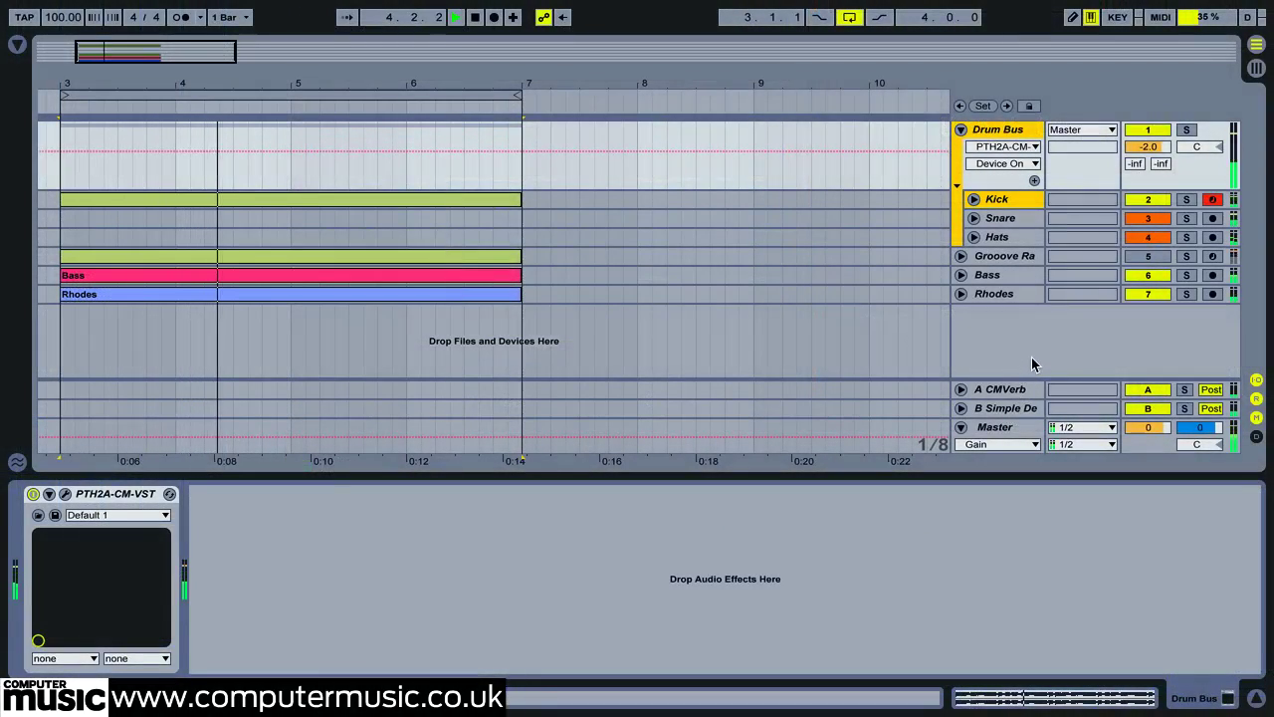
click(1031, 200)
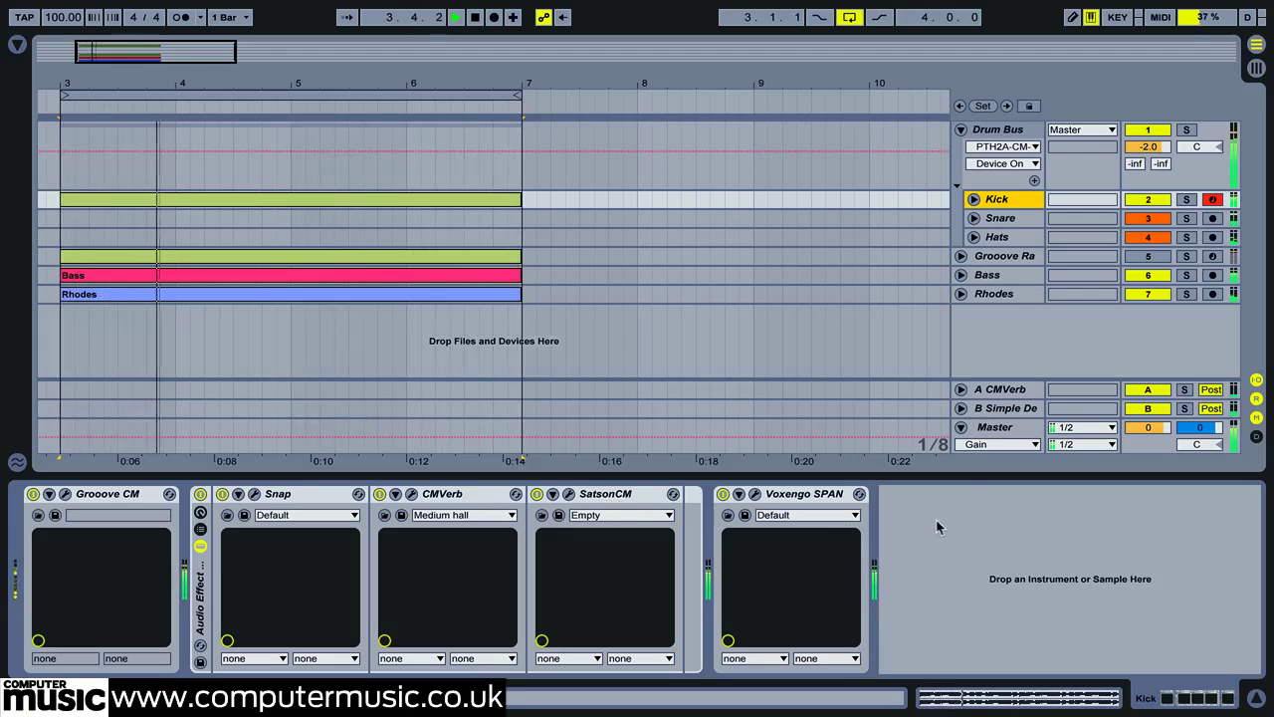
click(1013, 220)
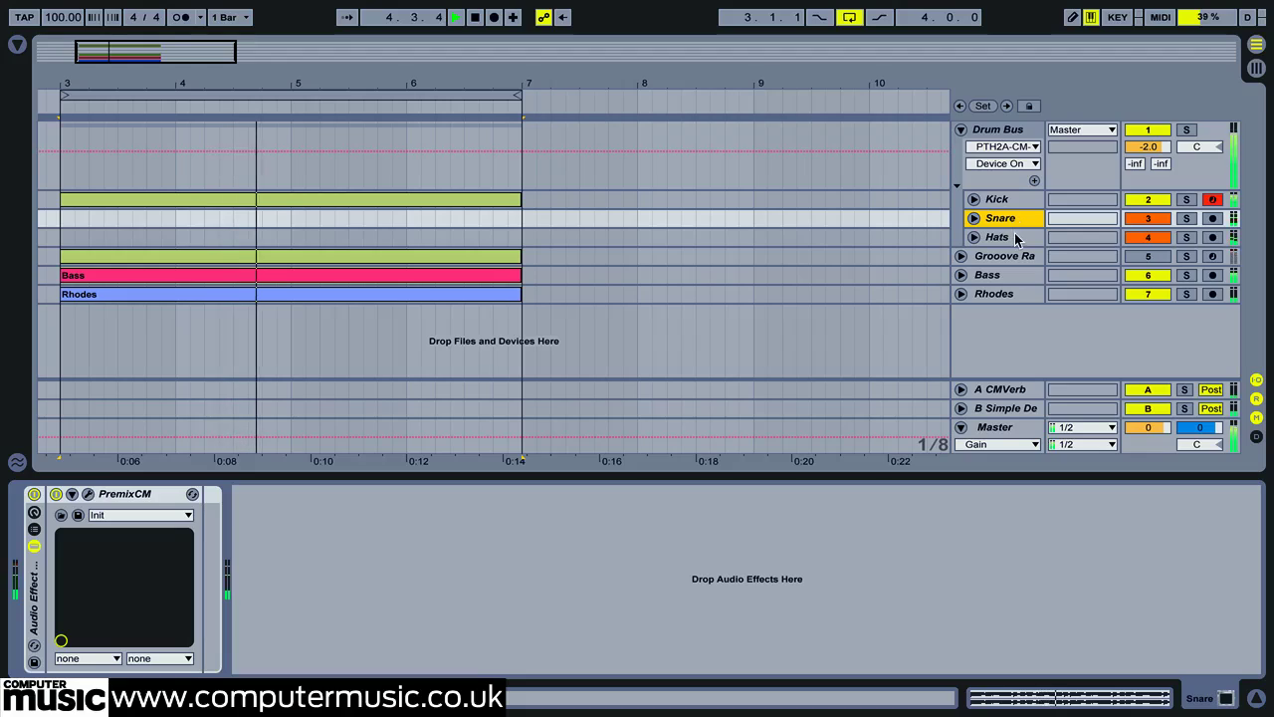
click(1015, 239)
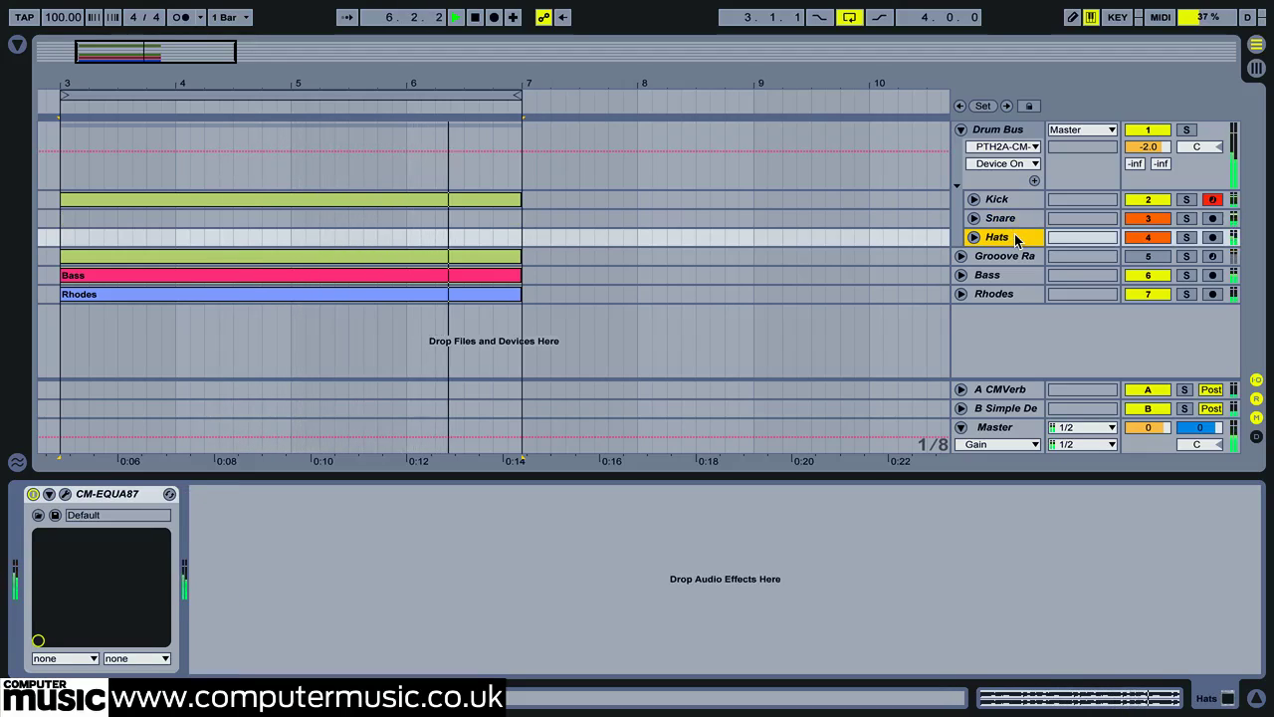
Step: Inspect the CM-EQUA 87 settings on the Hats track and compare the sound with the equalizer bypassed and re-enabled
click(65, 495)
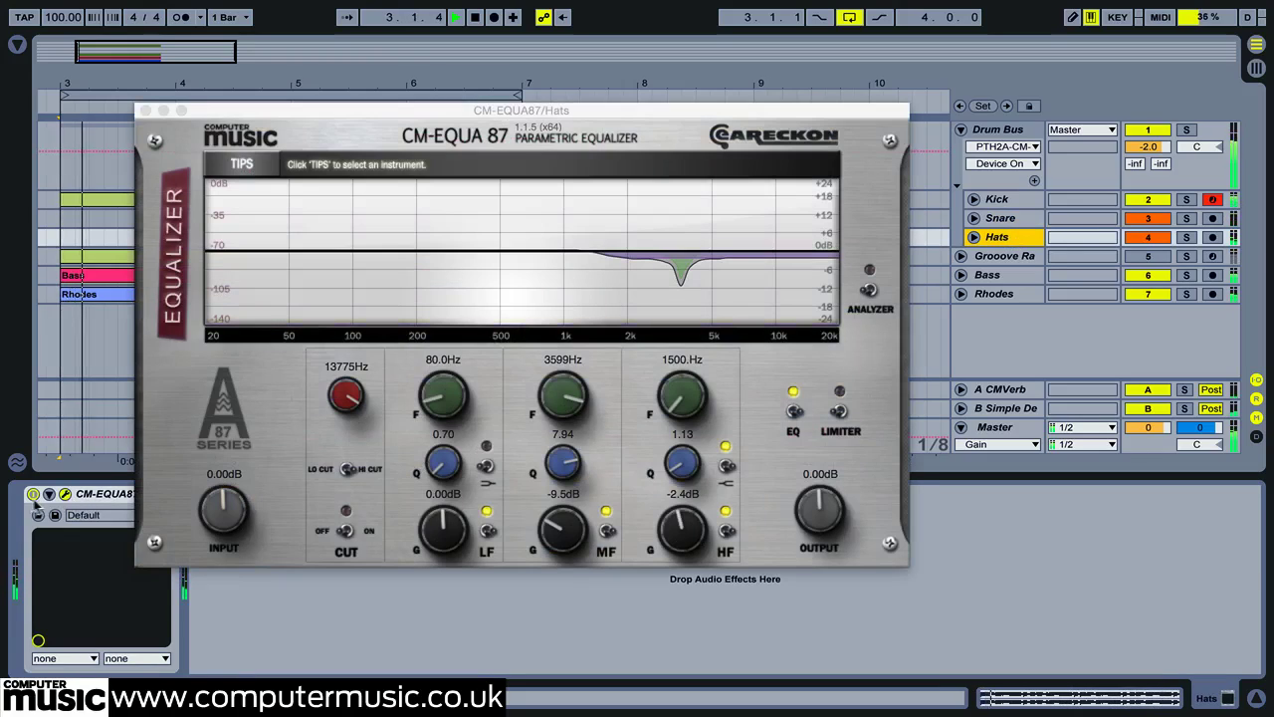
click(33, 496)
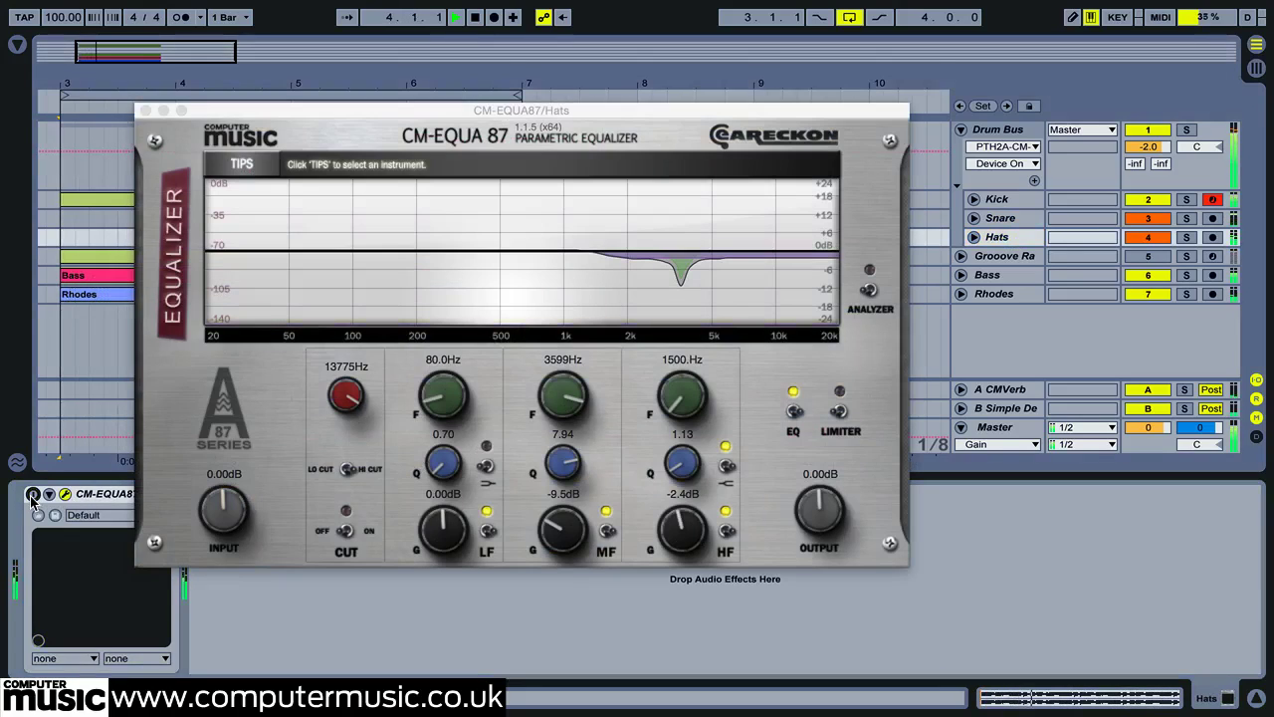
click(31, 495)
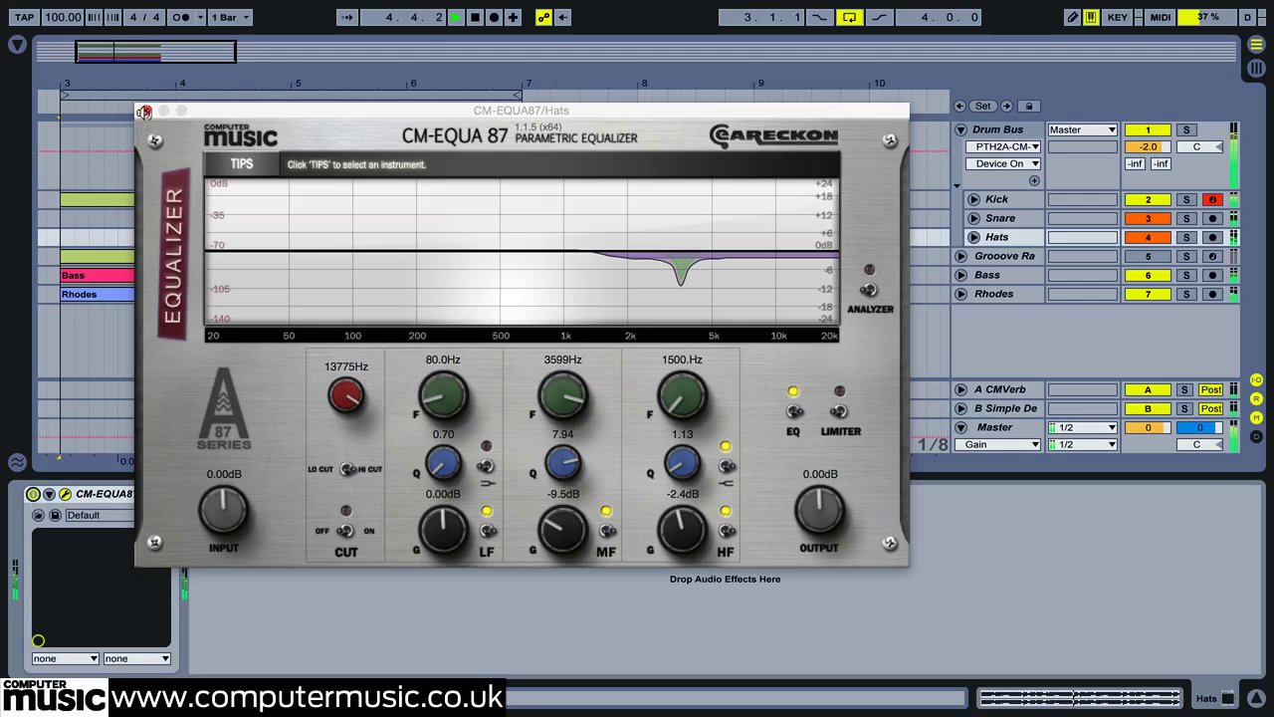
click(144, 111)
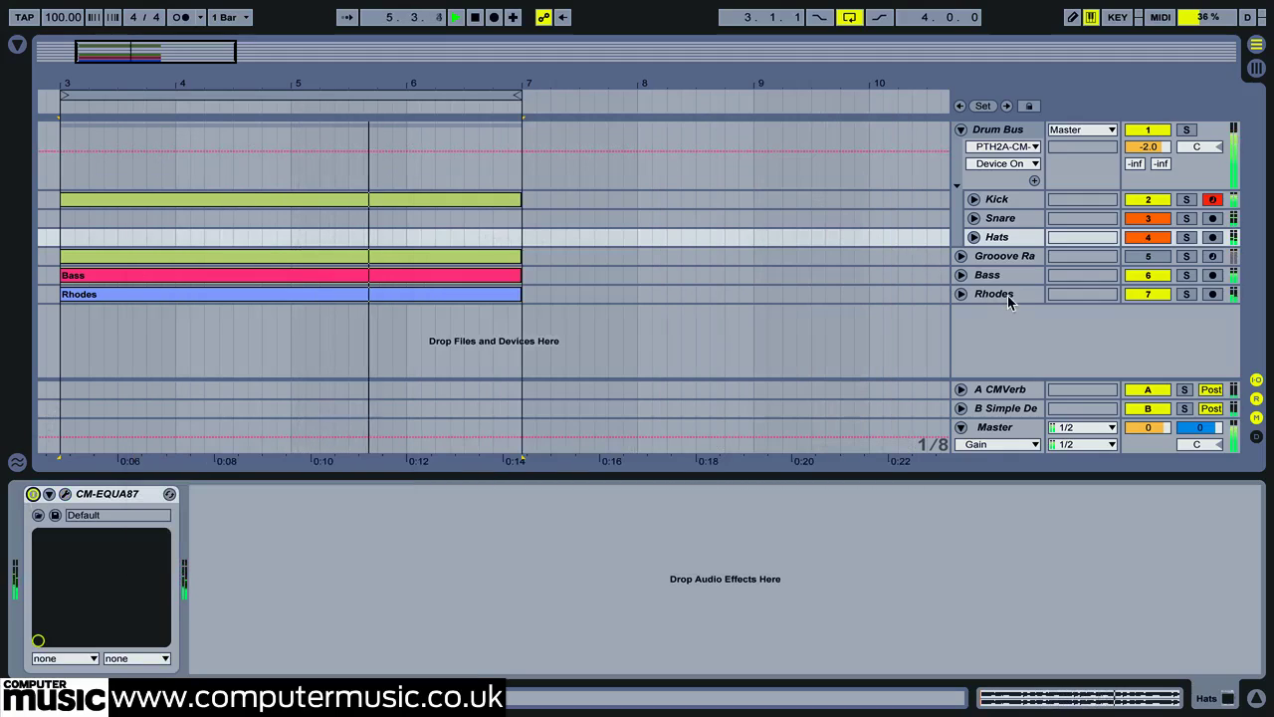
Step: Examine the effects on the A CMVerb and B Simple Delay return tracks
click(1011, 389)
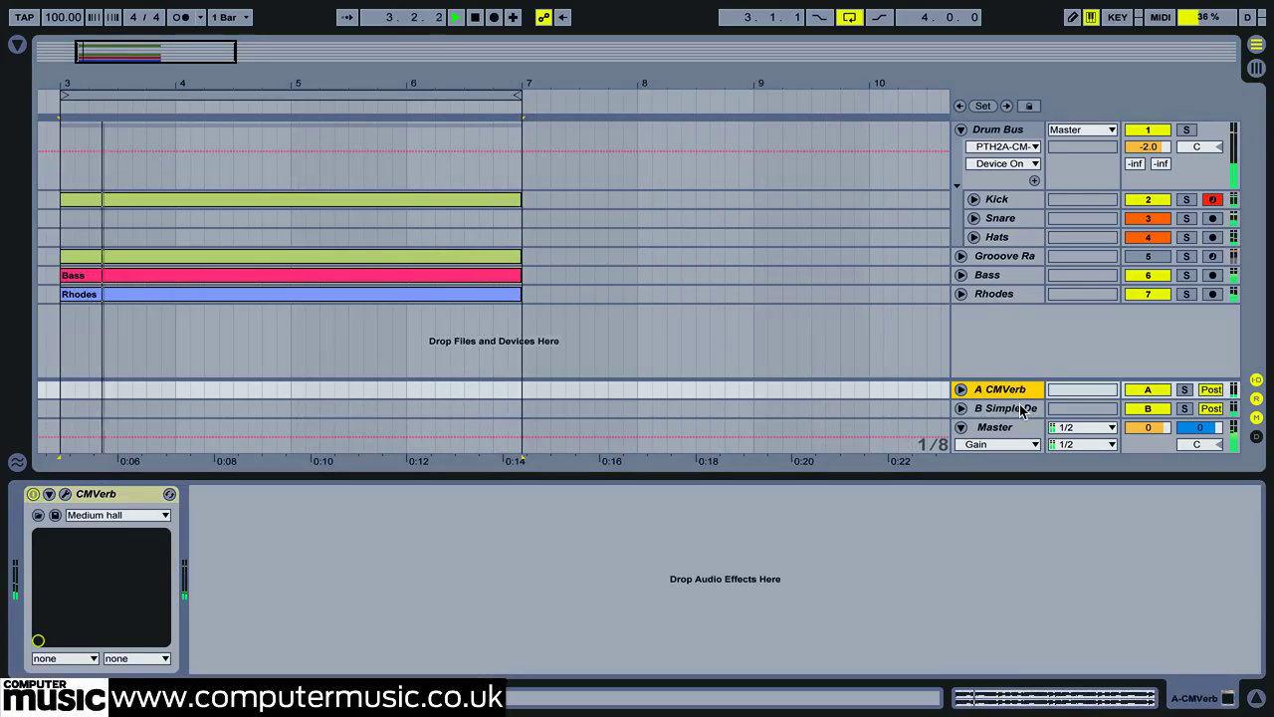
click(1021, 408)
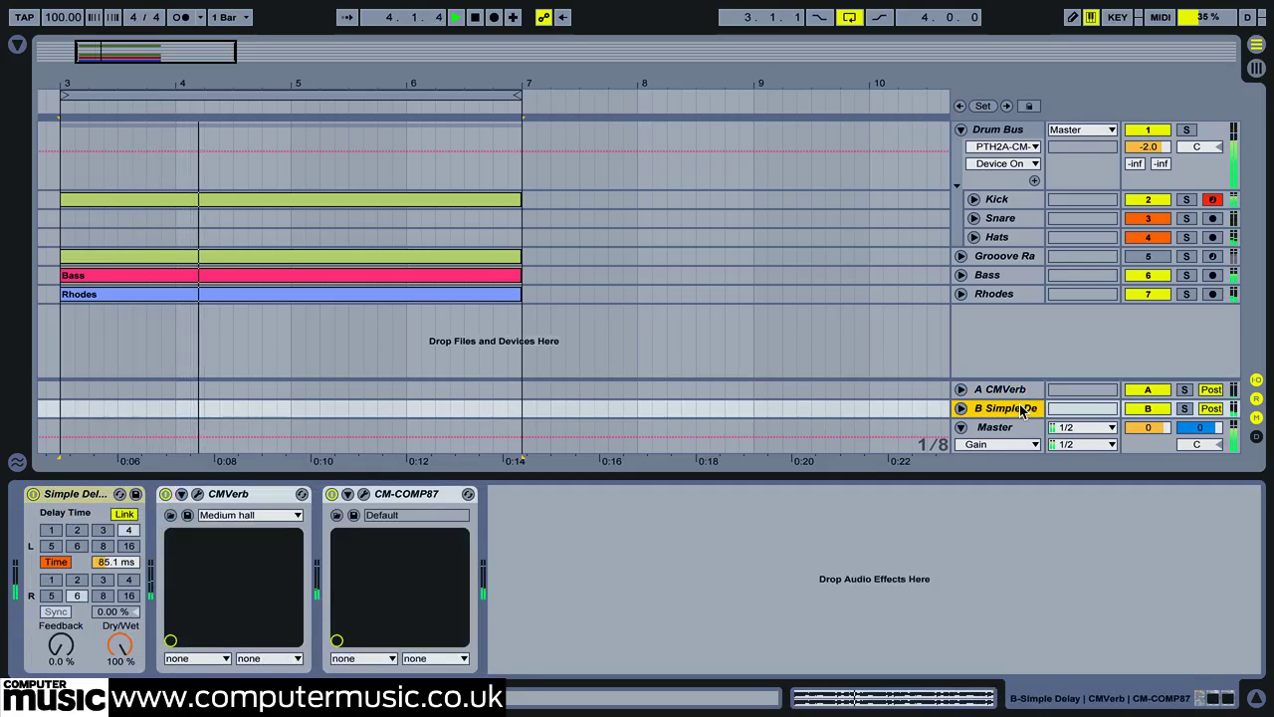
click(1008, 390)
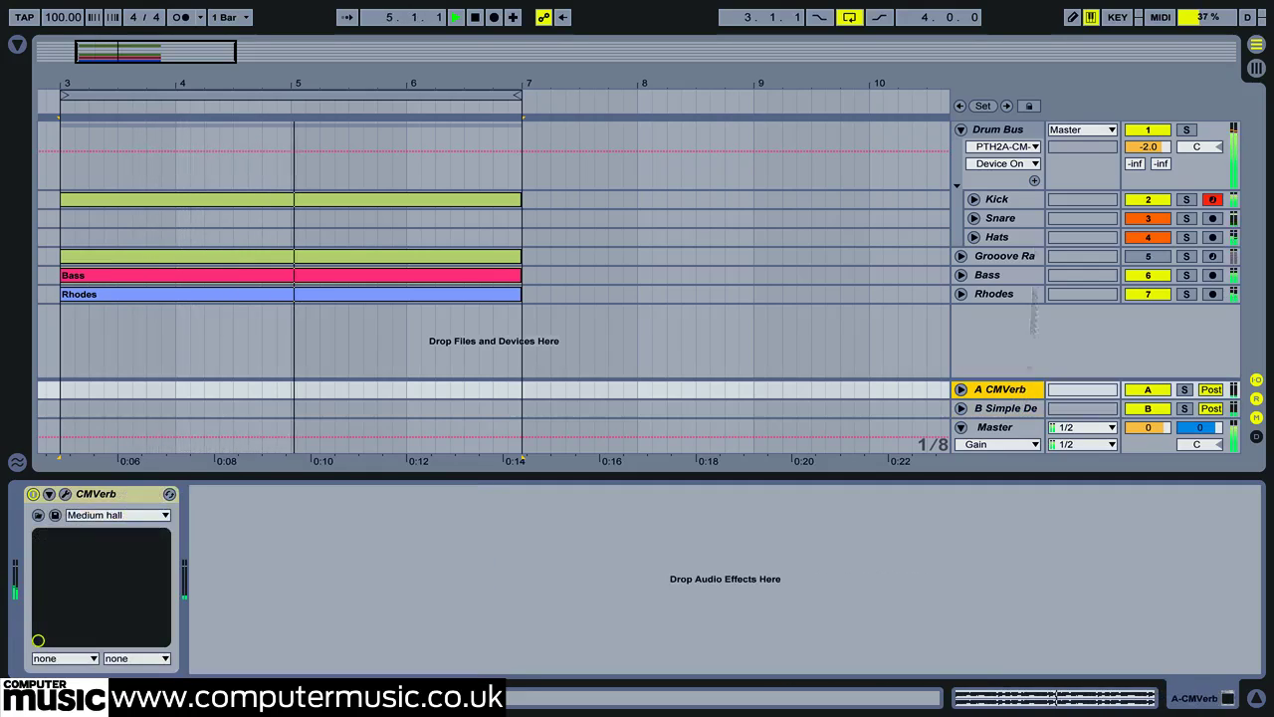
Step: Select the Drum Bus group, switch it off and activate the Grooove Ra track to compare the drum sounds
click(998, 130)
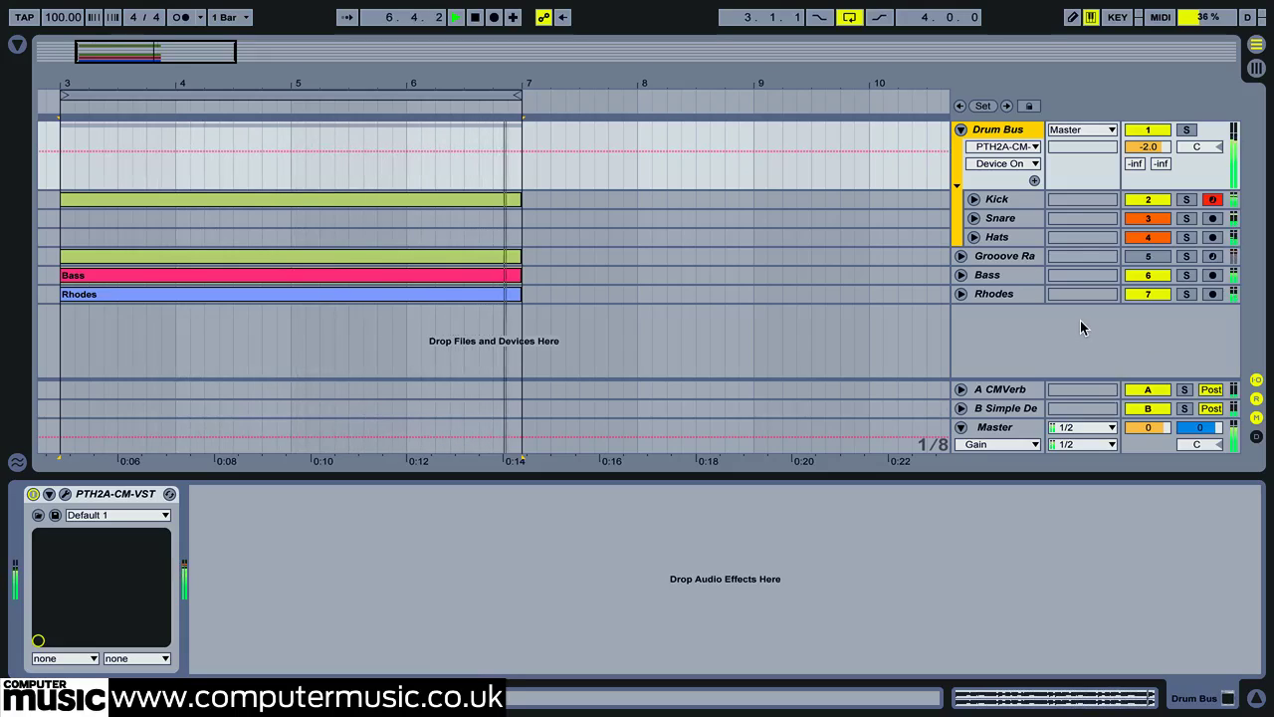
click(1148, 129)
click(1148, 257)
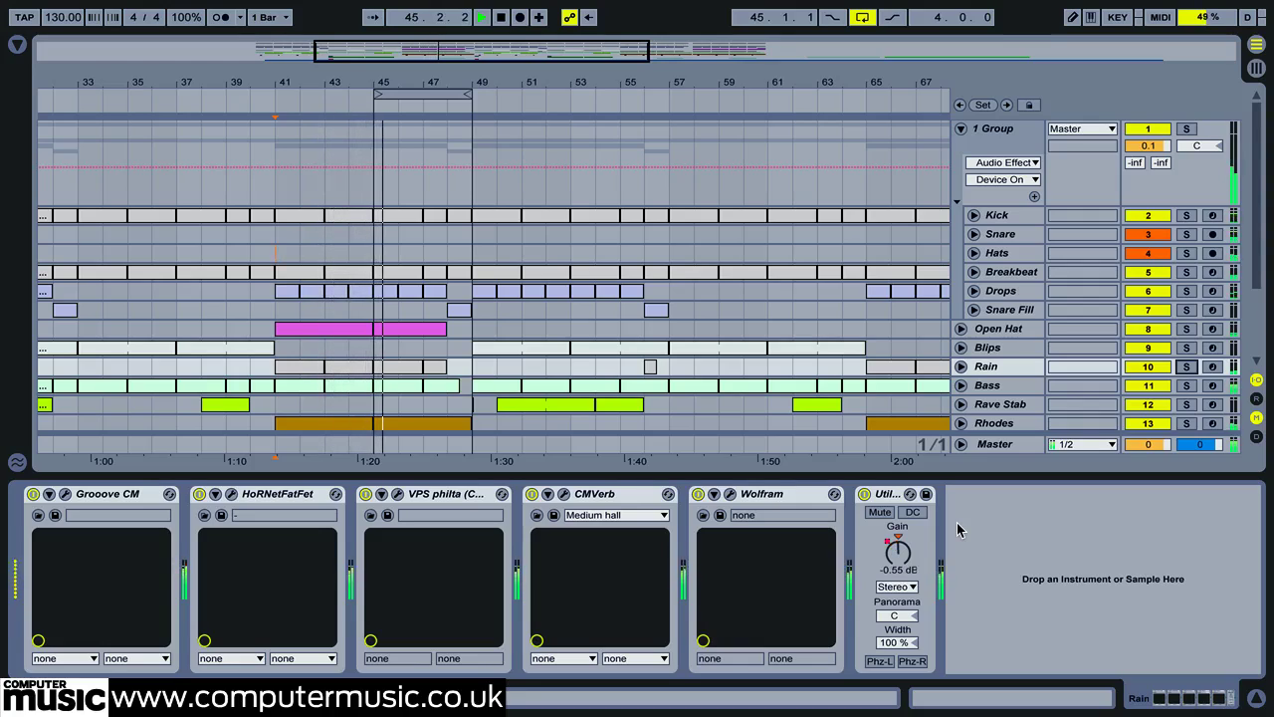
Step: Solo the Rain track and examine the Sound Engine settings of its Grooove CM Rain Kit
click(1001, 366)
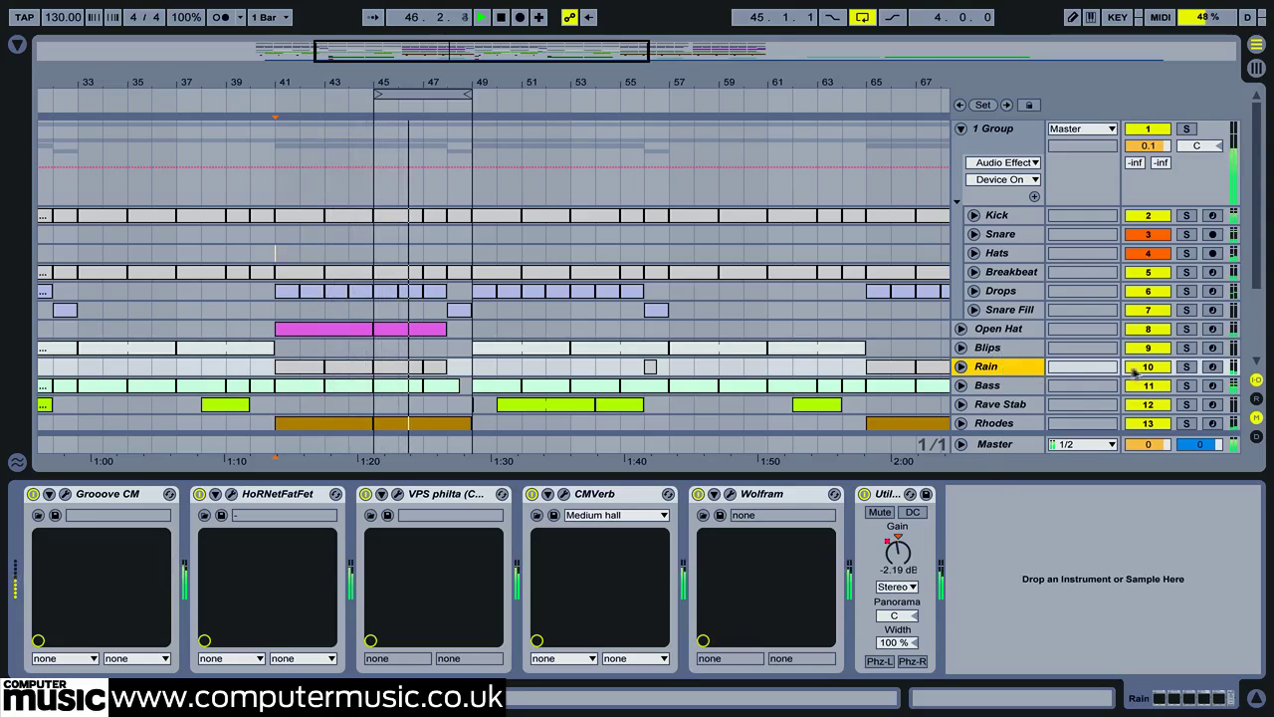
click(1184, 366)
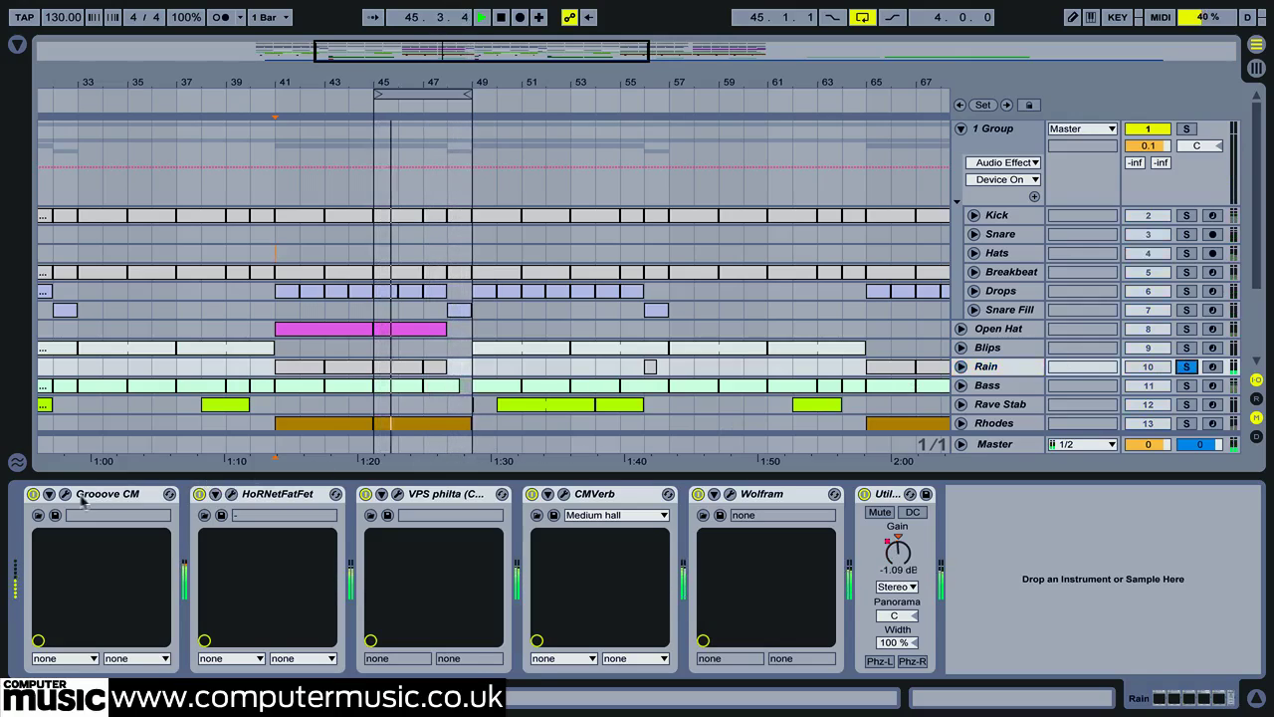
click(65, 496)
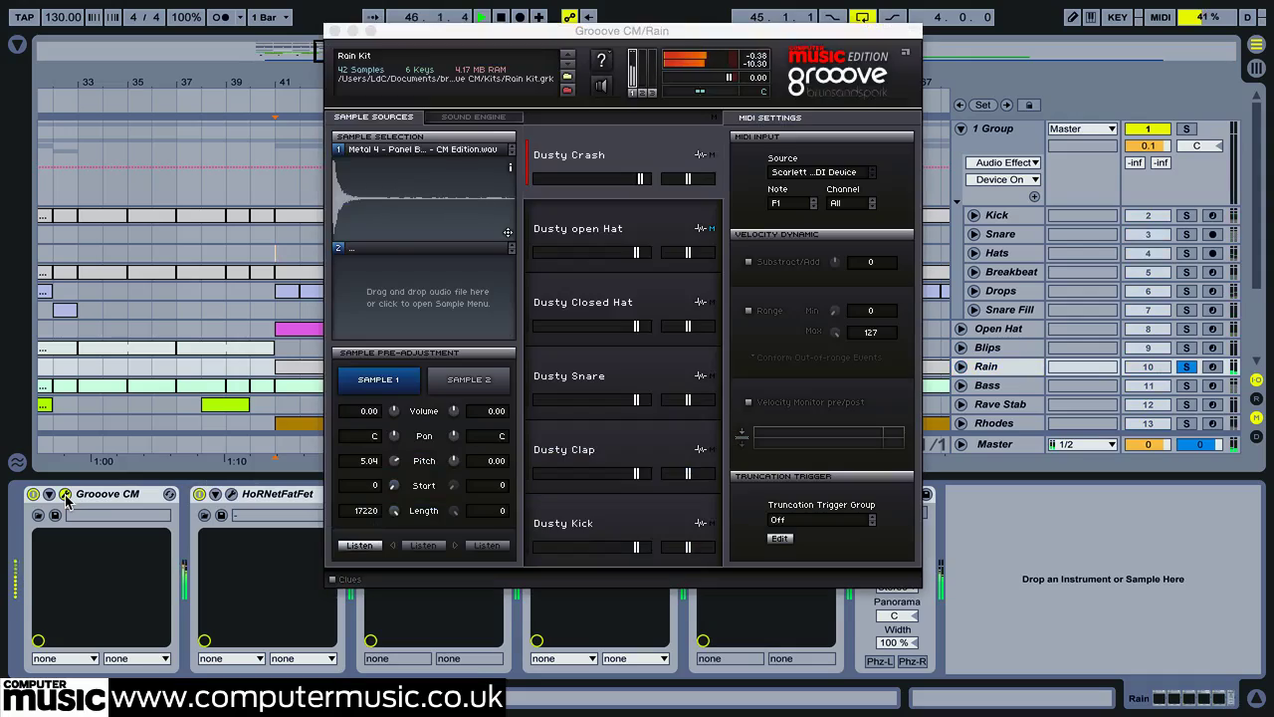
click(505, 118)
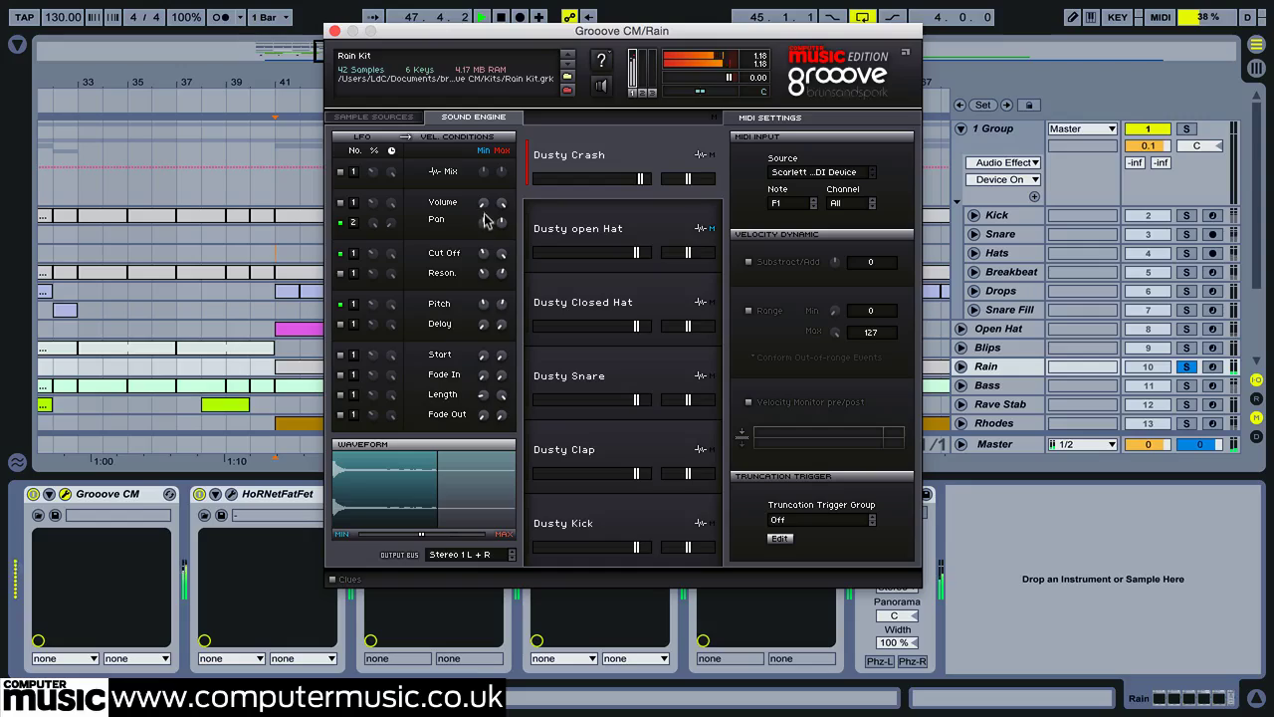
Step: Try changing the minimum cutoff and length of the Dusty Crash sound and disabling its cutoff and pitch LFOs
drag(485, 255, 484, 244)
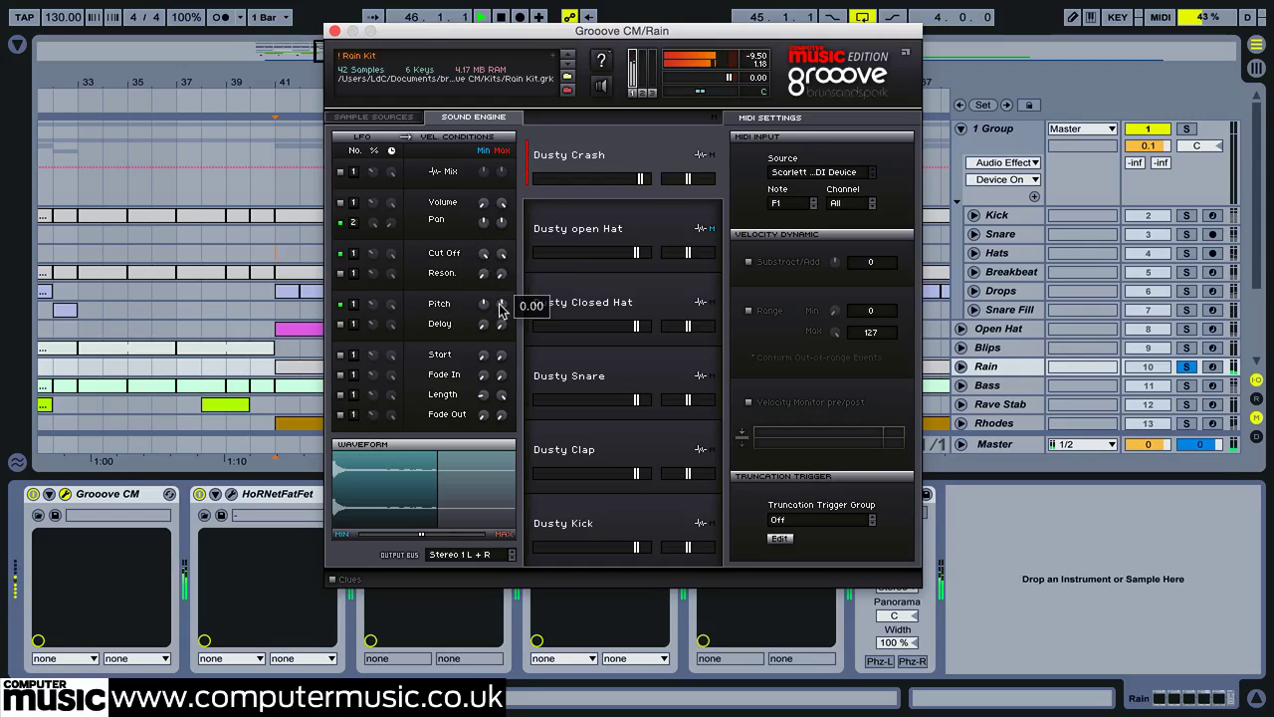
drag(482, 394, 483, 368)
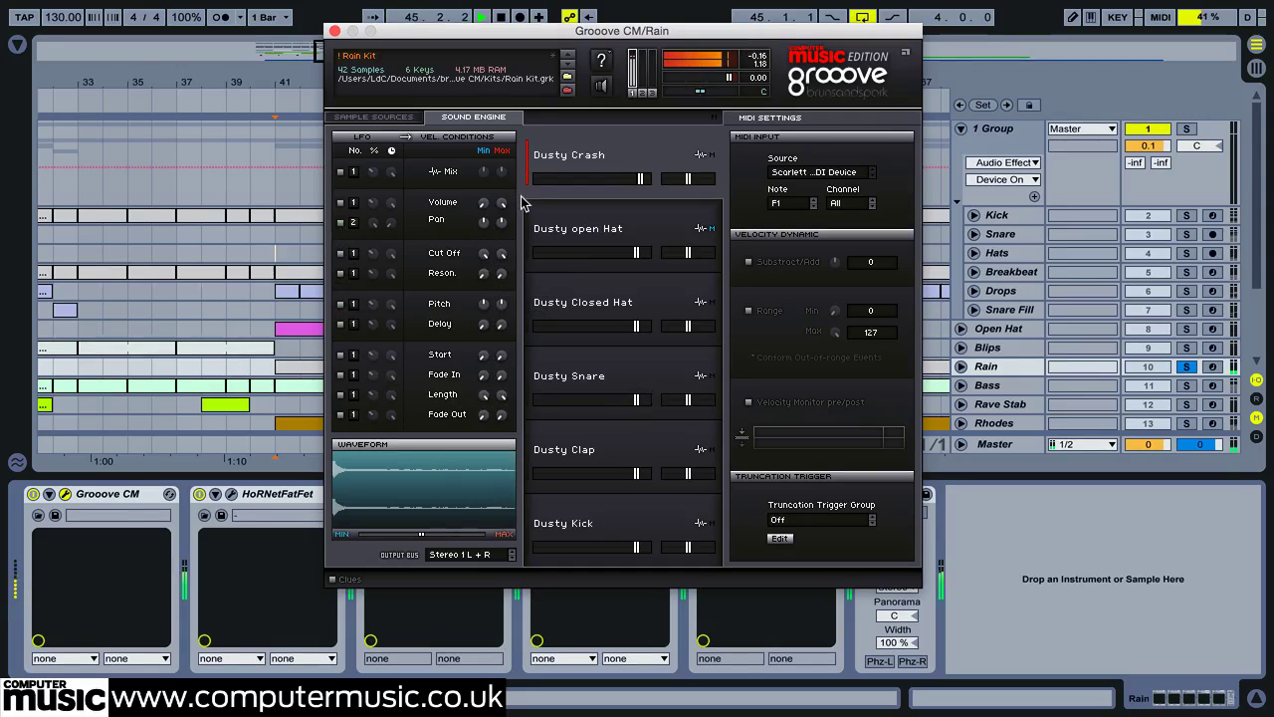
Step: Reload Rain Kit from the recent kits without saving the changes and close the Grooove CM window
click(445, 86)
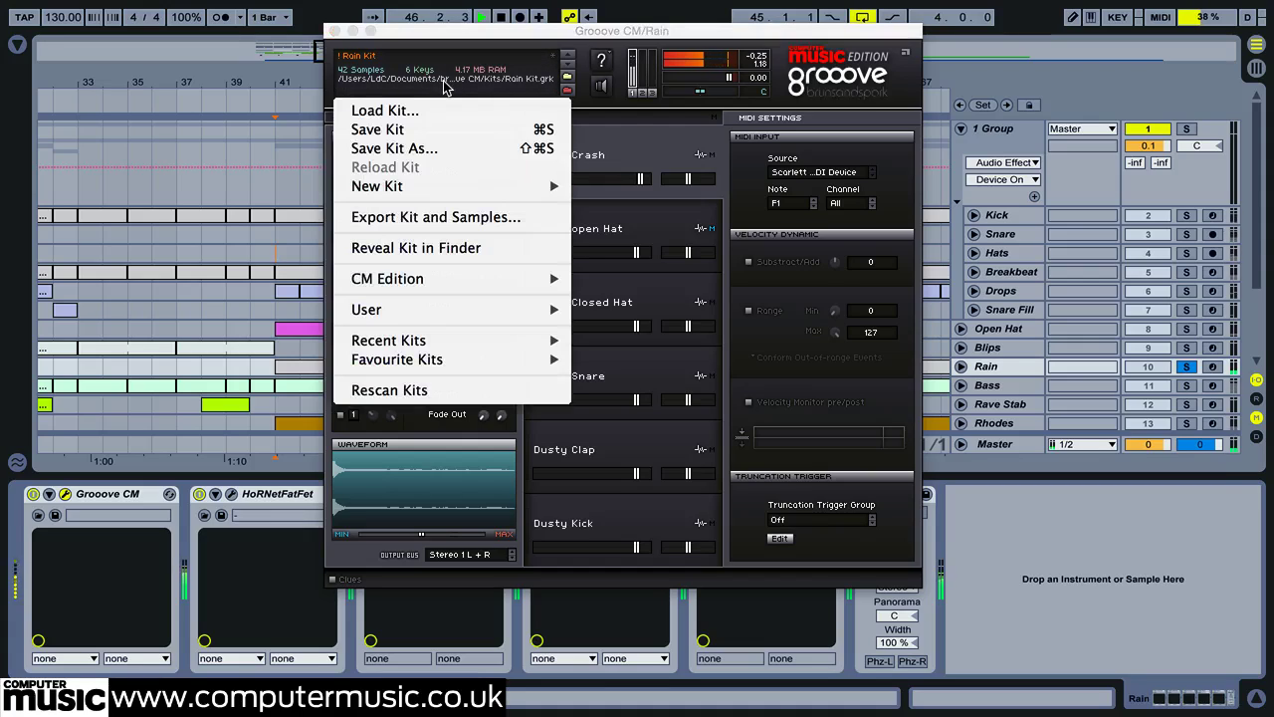
mouse_move(489, 341)
click(617, 345)
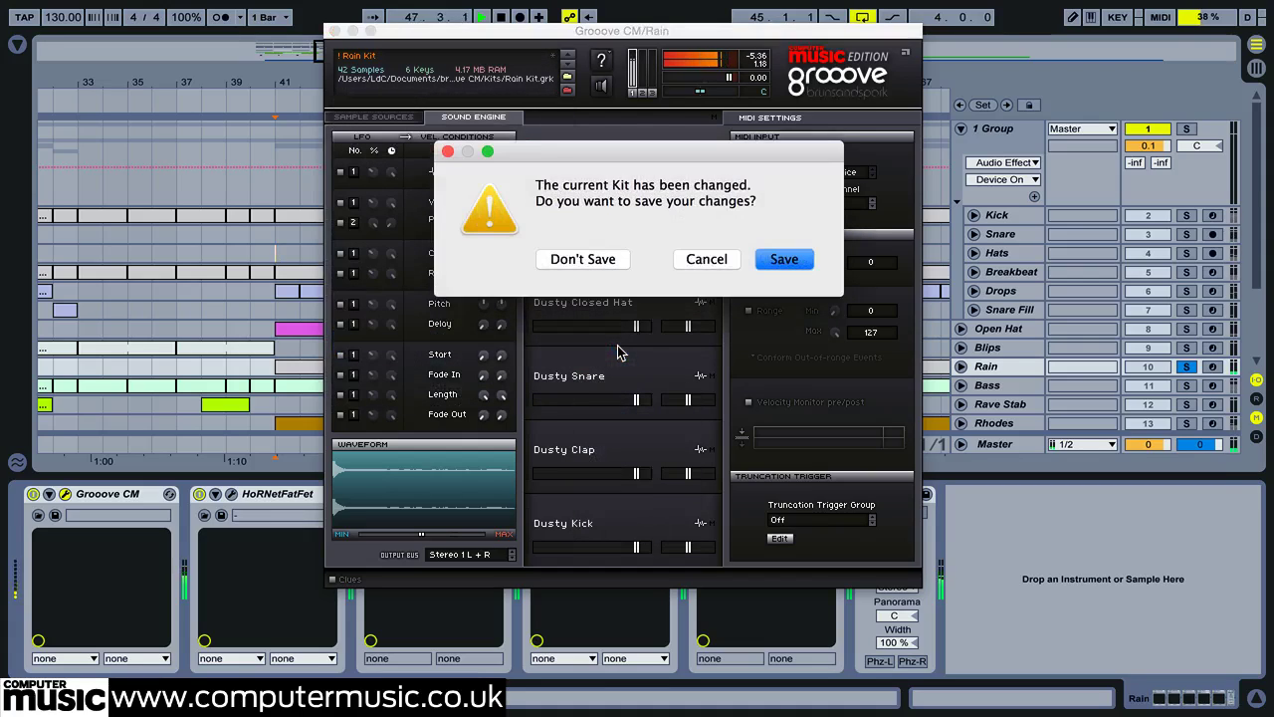
click(583, 261)
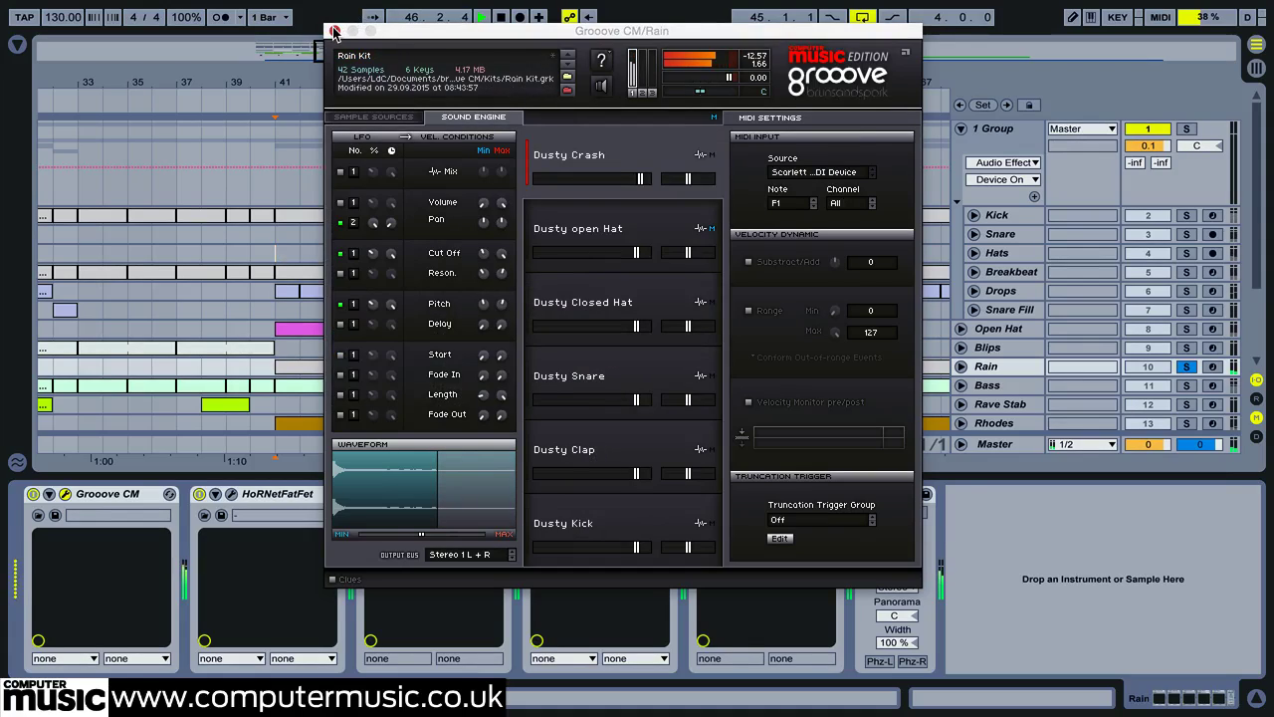
click(335, 33)
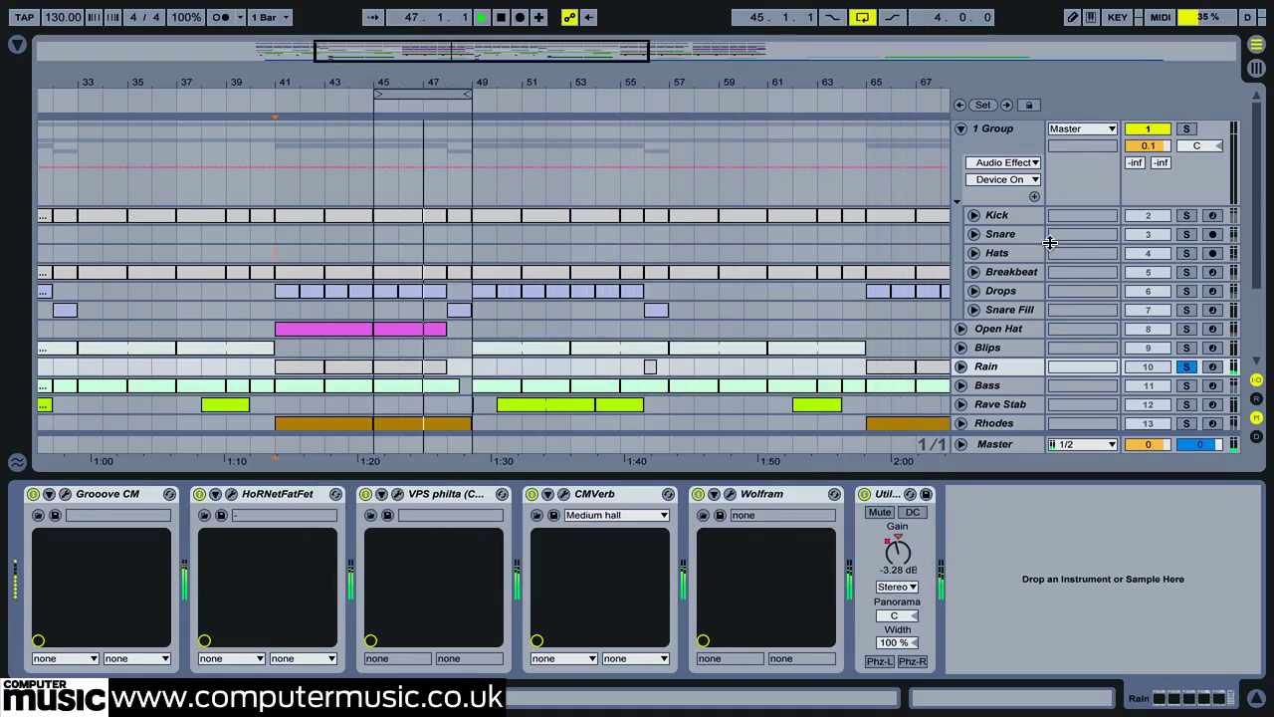
Step: Replace the Rain solo with a solo on Snare Fill, loop one bar from bar 48 and select the Snare Fill track
click(1186, 366)
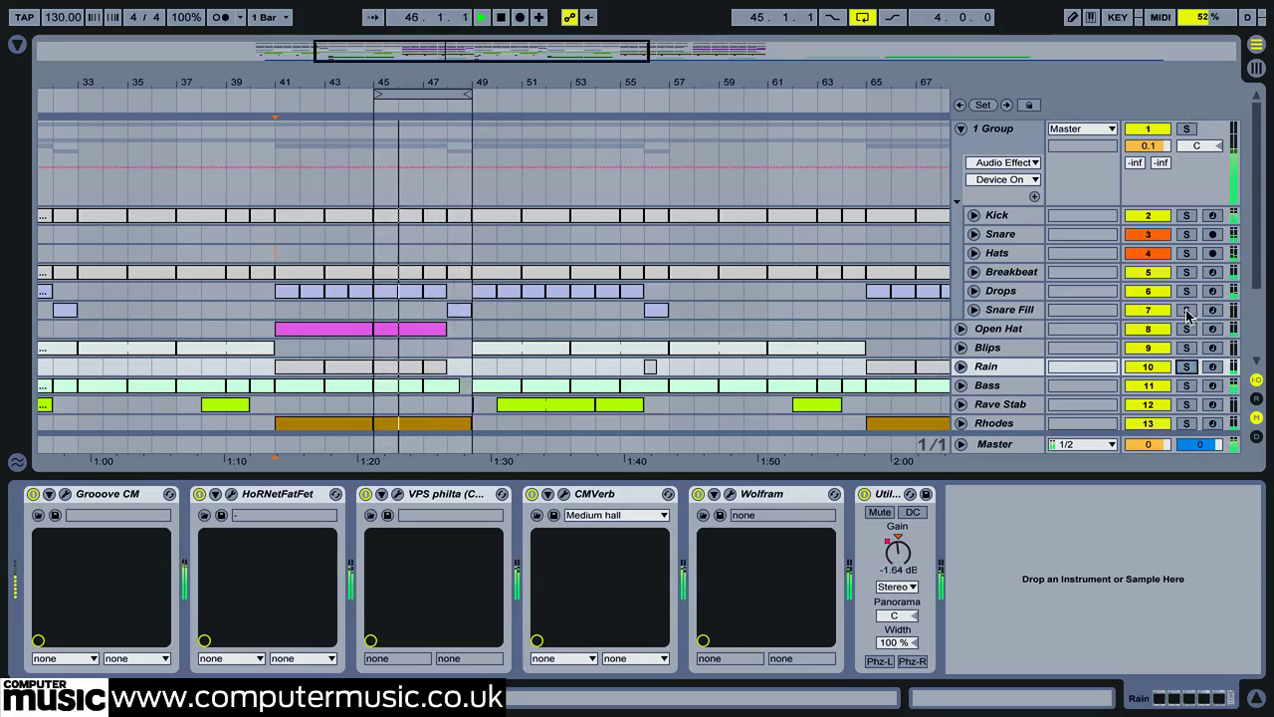
drag(378, 95, 403, 94)
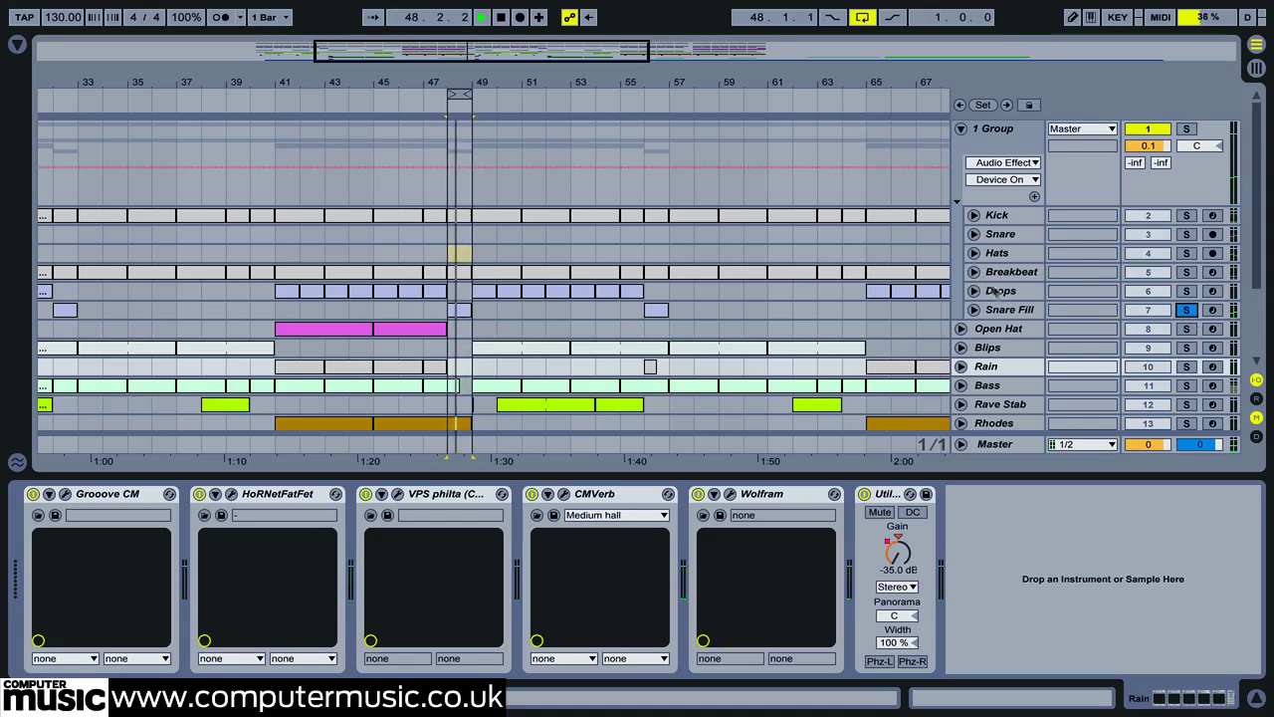
click(1026, 312)
Step: Open Grooove CM on the Snare Fill track and inspect the Sound Engine delay and pitch settings of Beatbox Perc 02
click(65, 495)
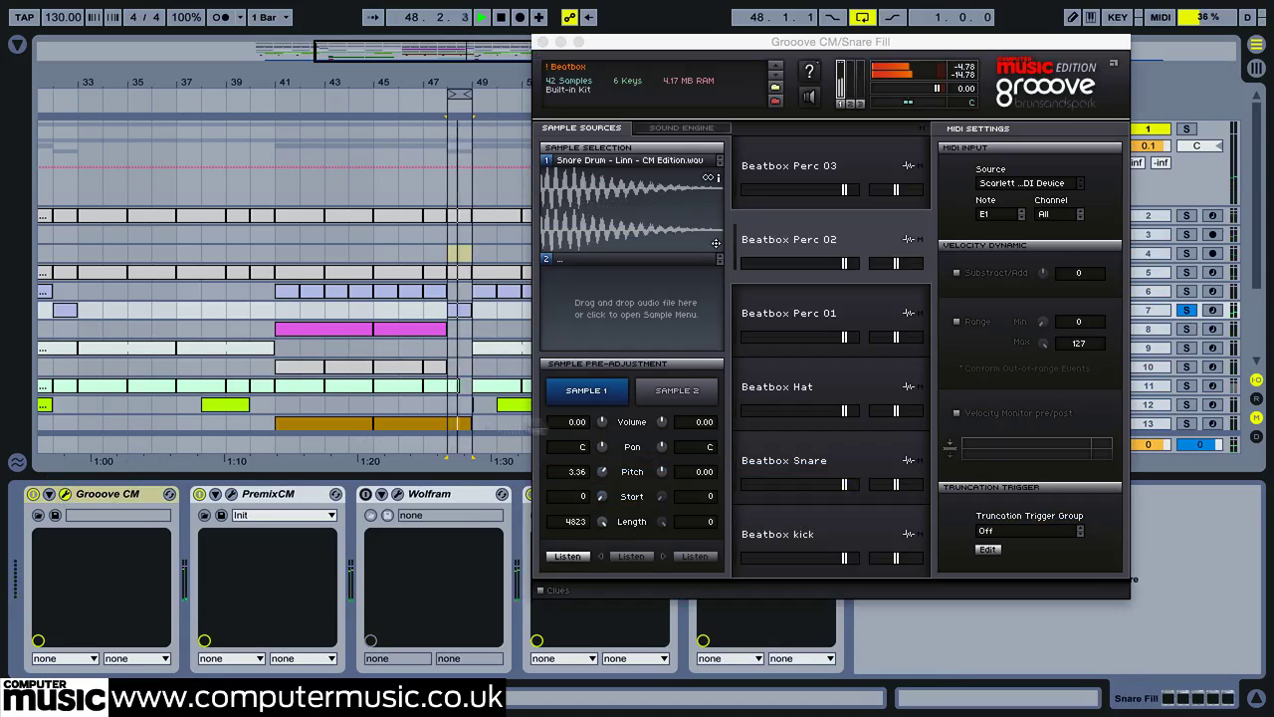
click(687, 128)
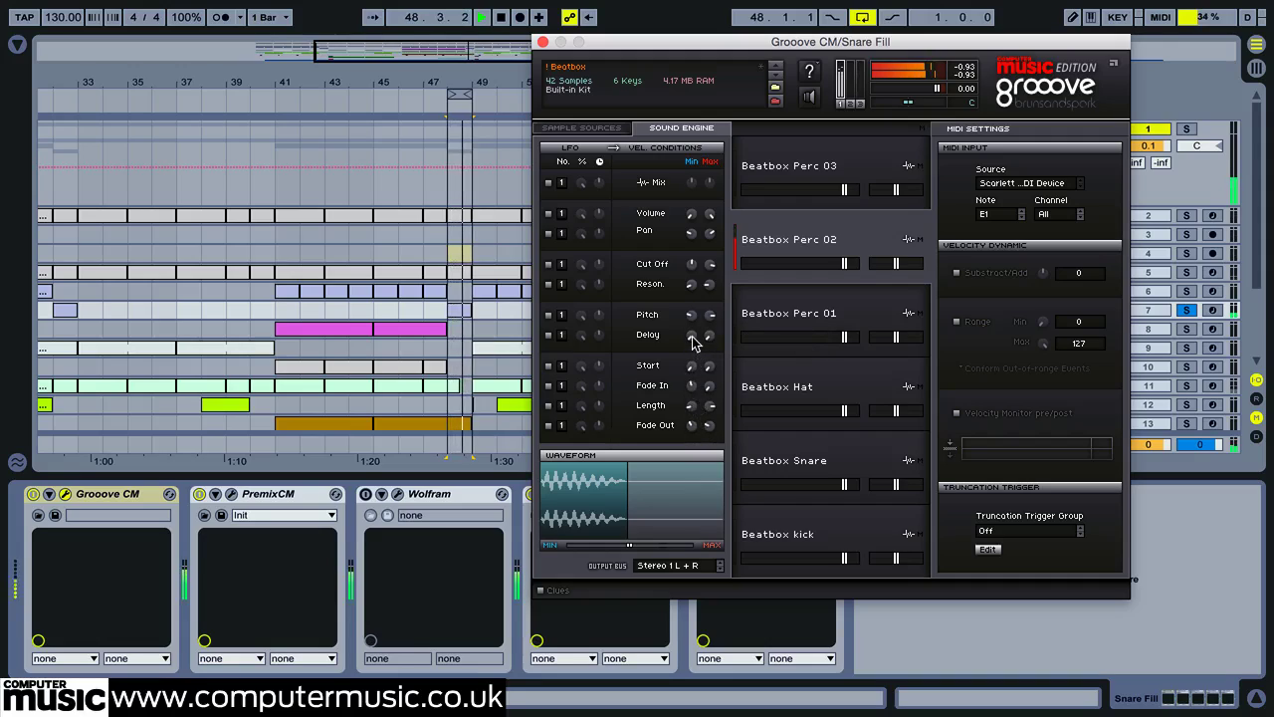
mouse_move(694, 343)
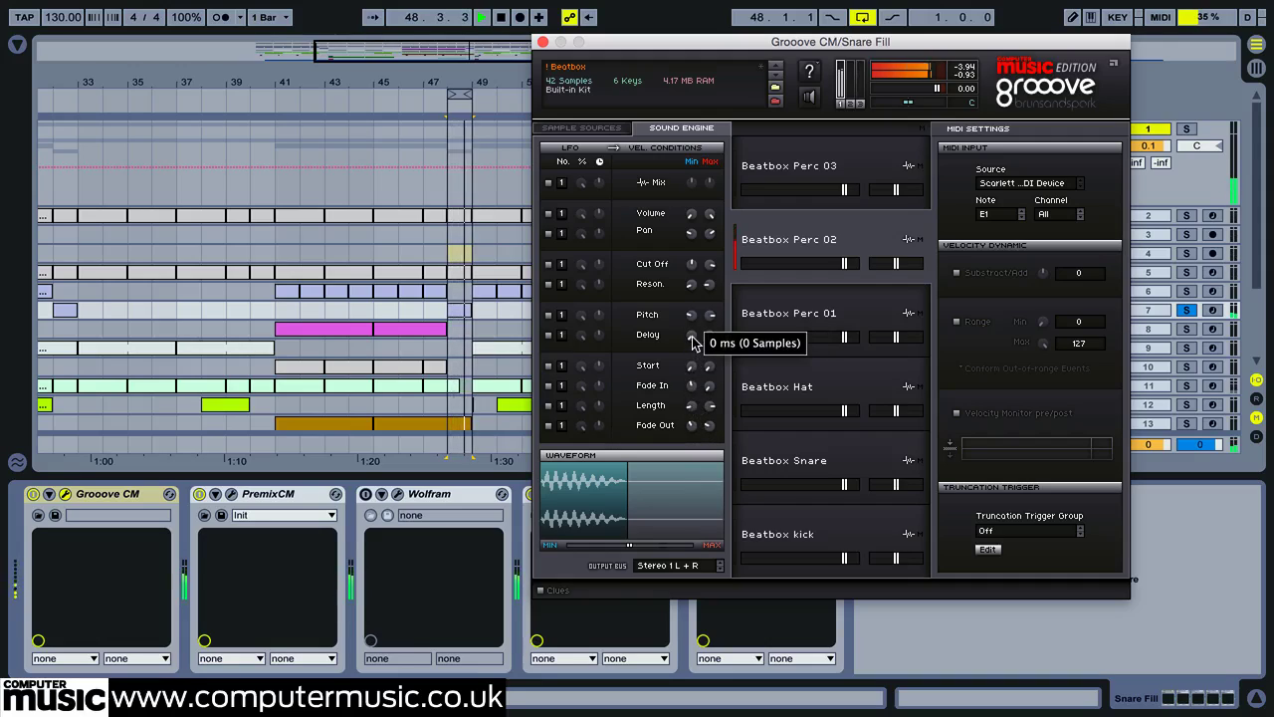
drag(694, 343, 692, 313)
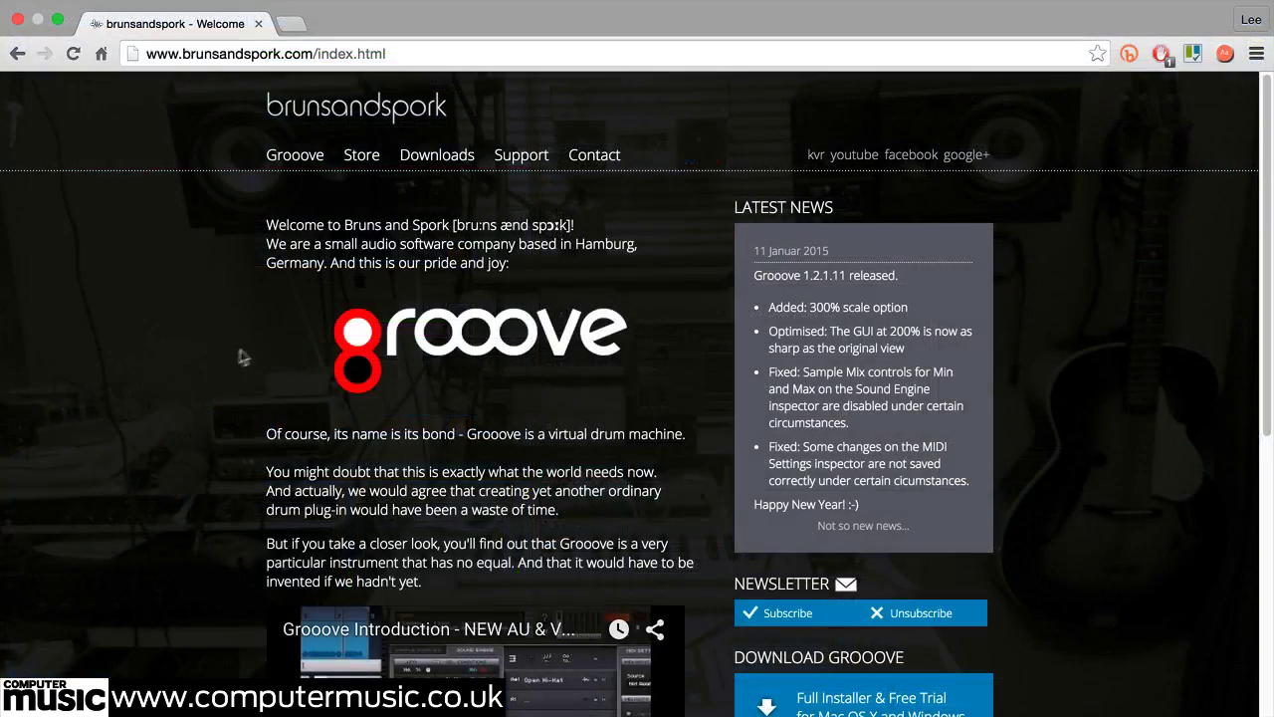
Step: Switch to the browser and view the Grooove introduction video and download section on the Bruns and Spork home page
scroll(222, 433, down, 5)
click(476, 423)
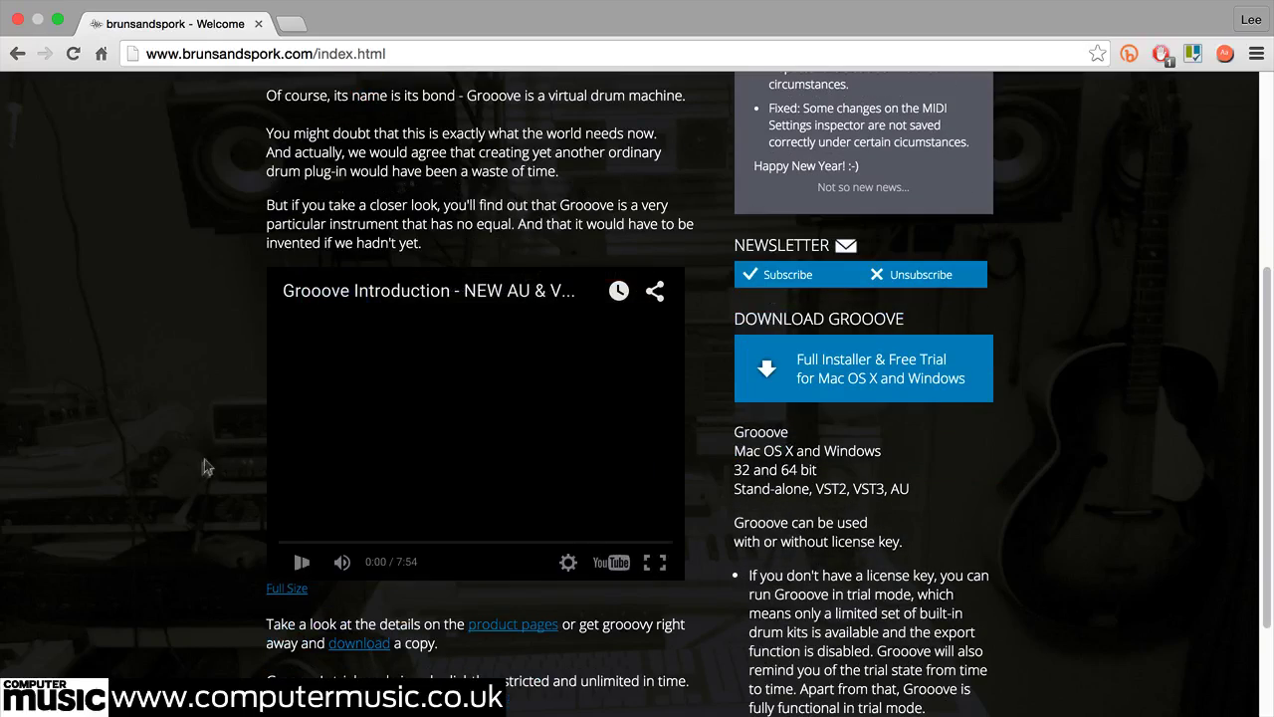